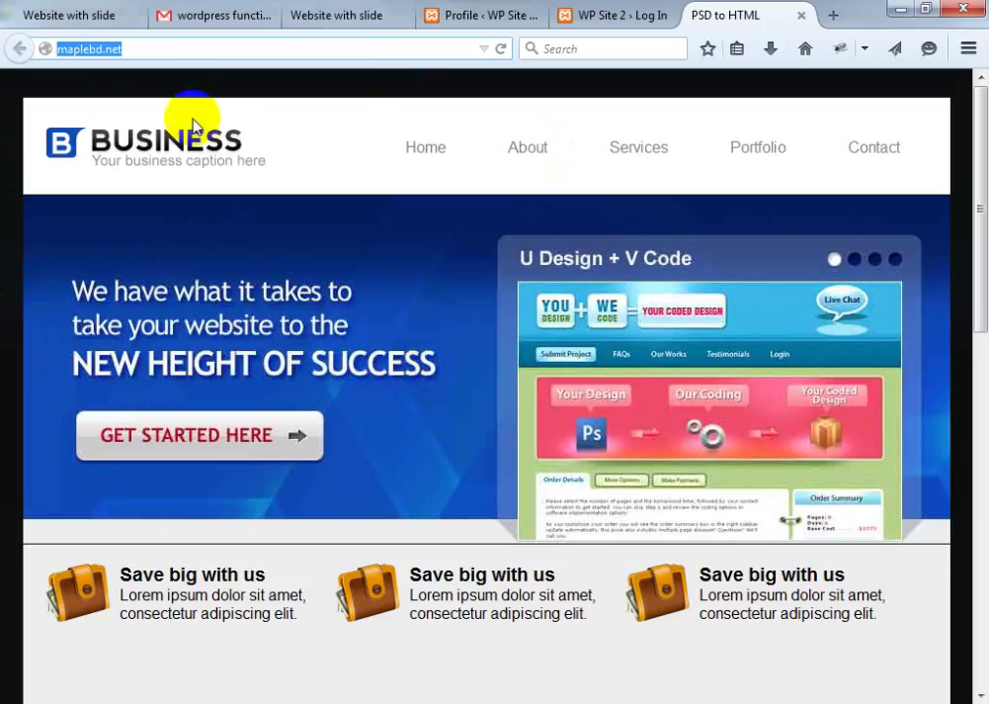
Append 'cpanel' to the site's web address and load the cPanel login page
left_click(137, 45)
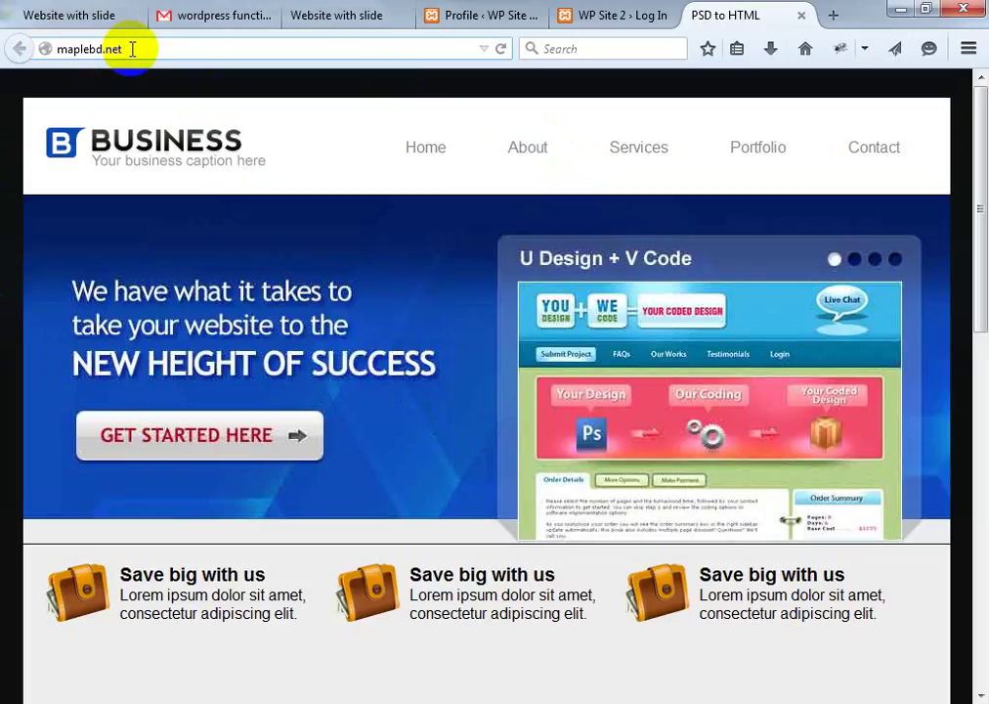
type("/")
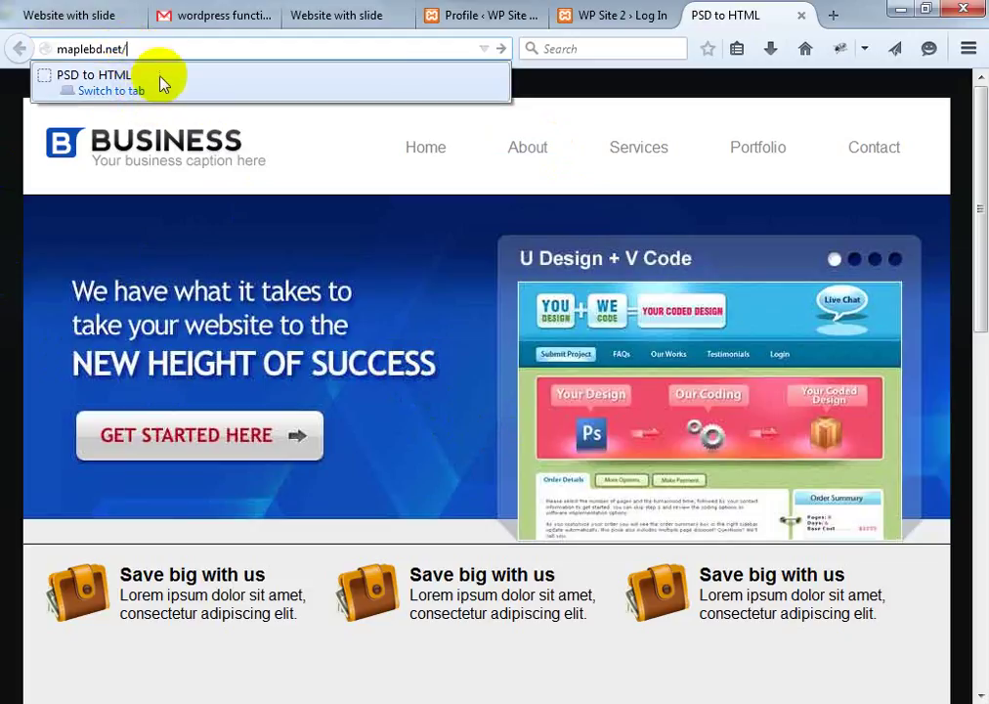
left_click(135, 50)
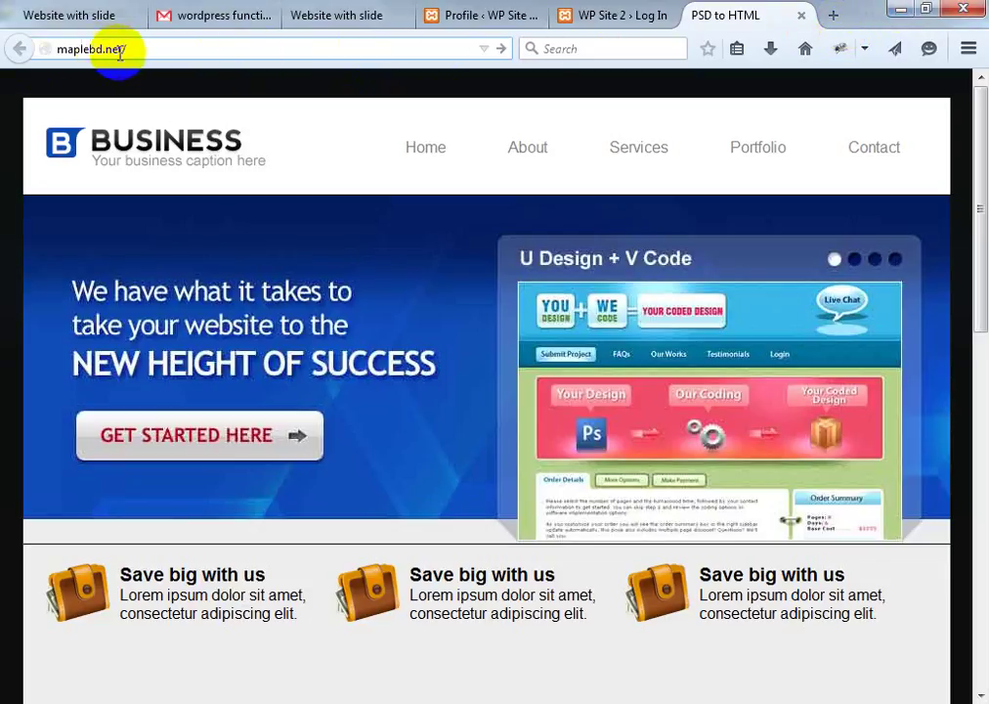
left_click_drag(125, 49, 19, 46)
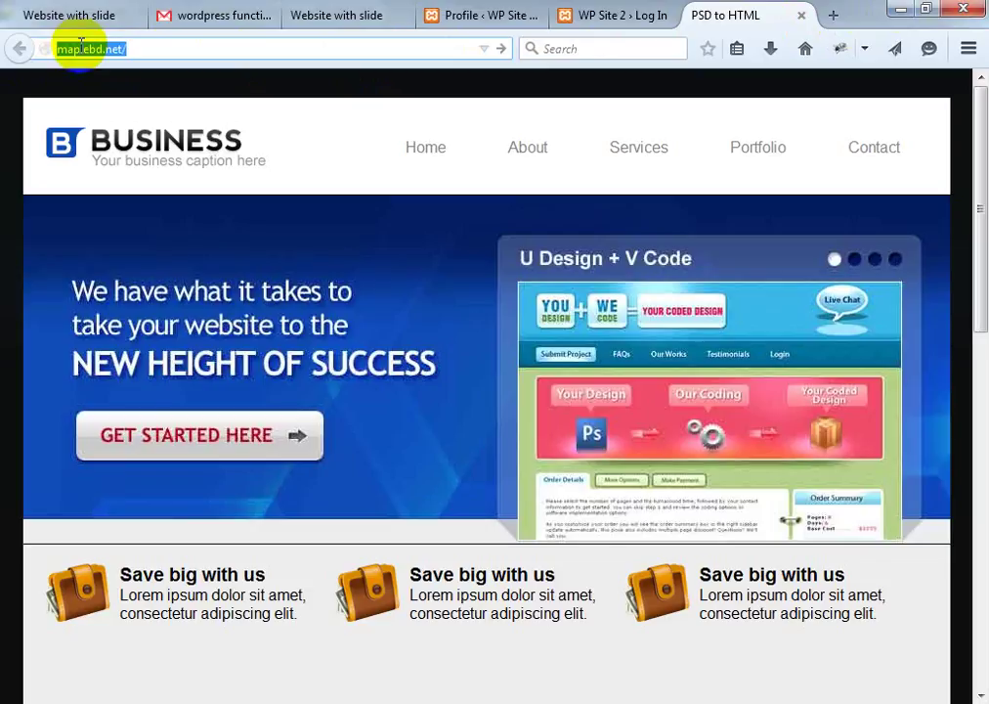
left_click(139, 49)
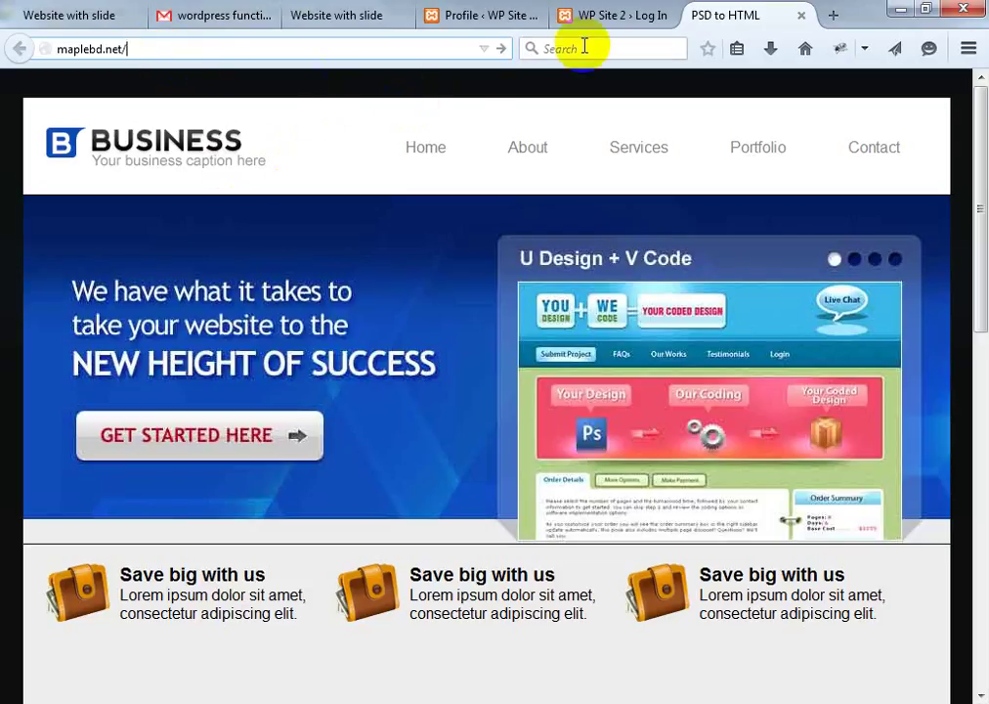
left_click(622, 18)
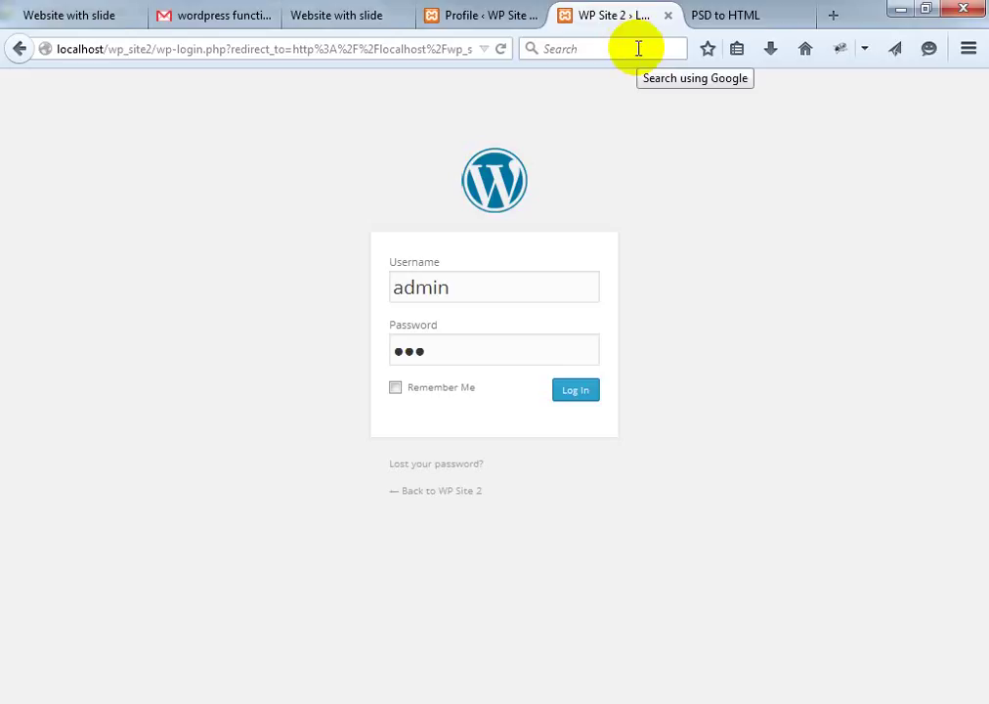
left_click(731, 16)
left_click(151, 51)
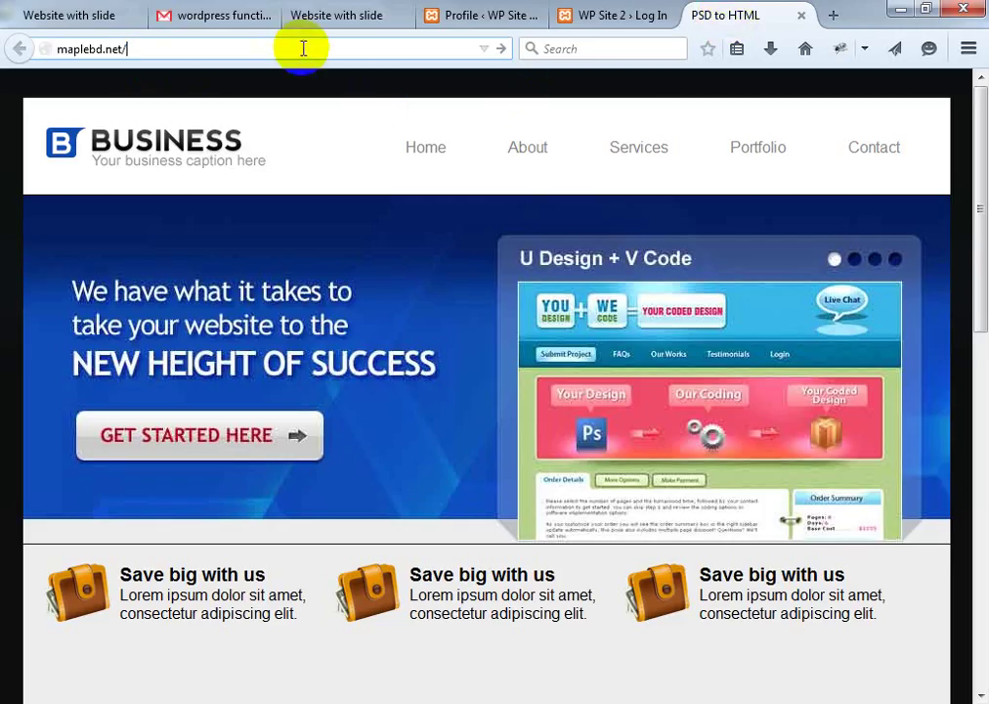
type("cpanel")
key("Return")
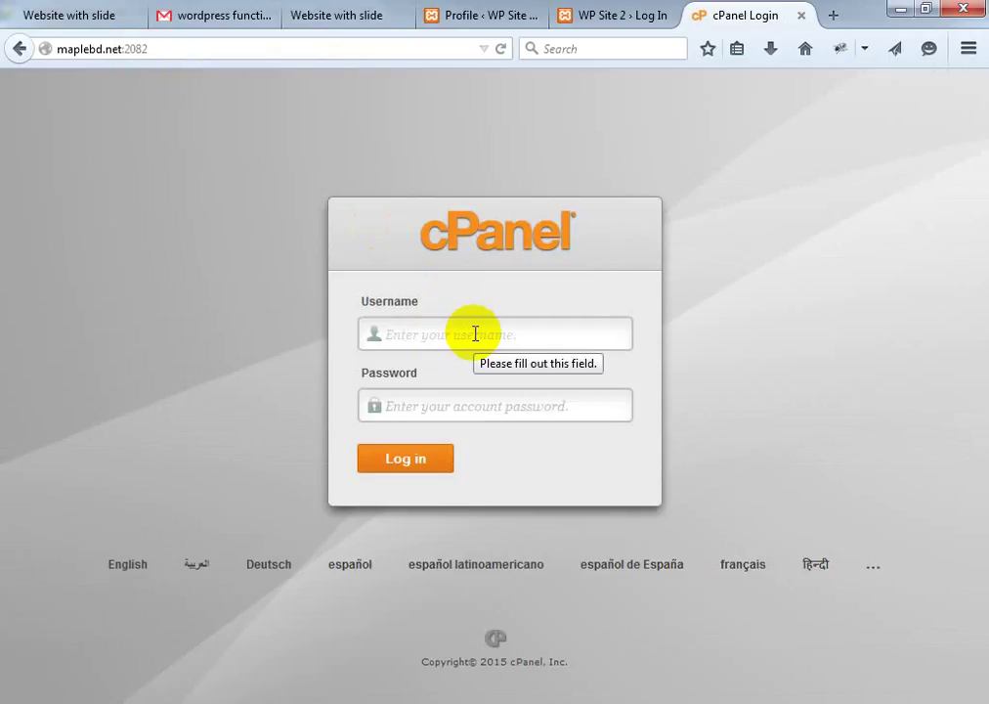
Enter the account username and password and submit the login, which is rejected as invalid
type("a")
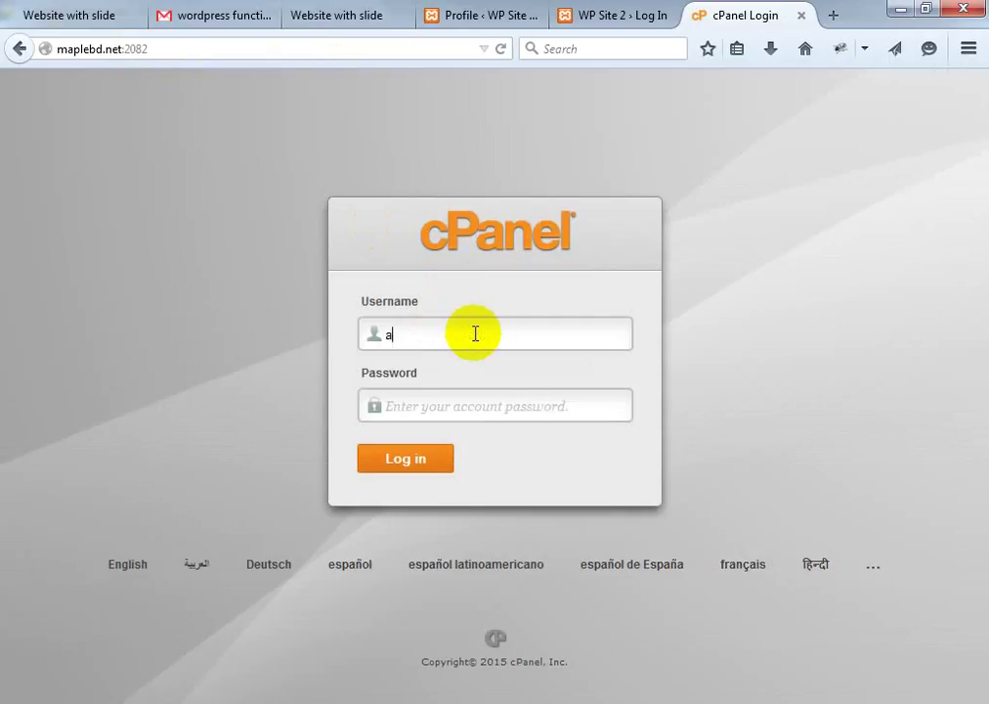
type("bc")
key("BackSpace")
key("BackSpace")
key("BackSpace")
type("maplebd.net")
key("Tab")
type("***")
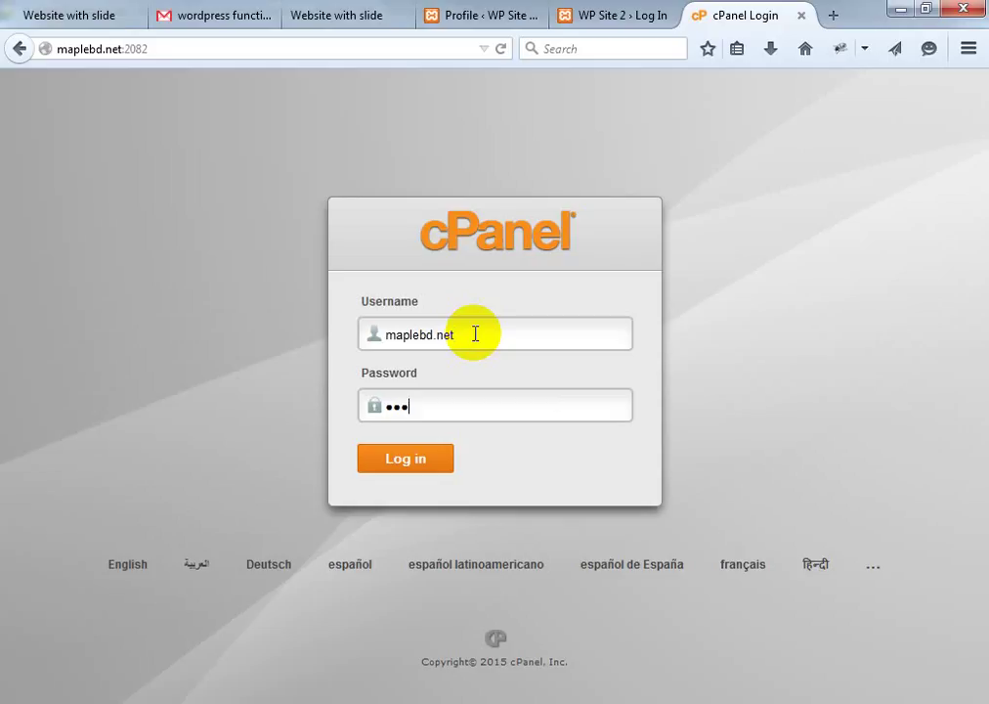
type("******")
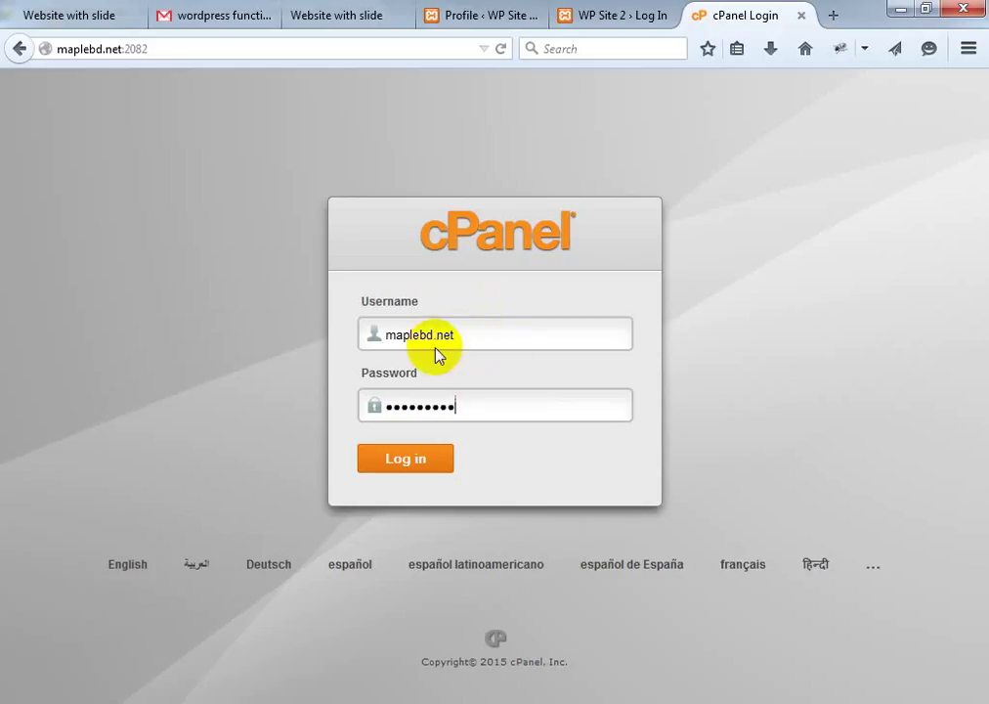
double_click(442, 400)
left_click(410, 460)
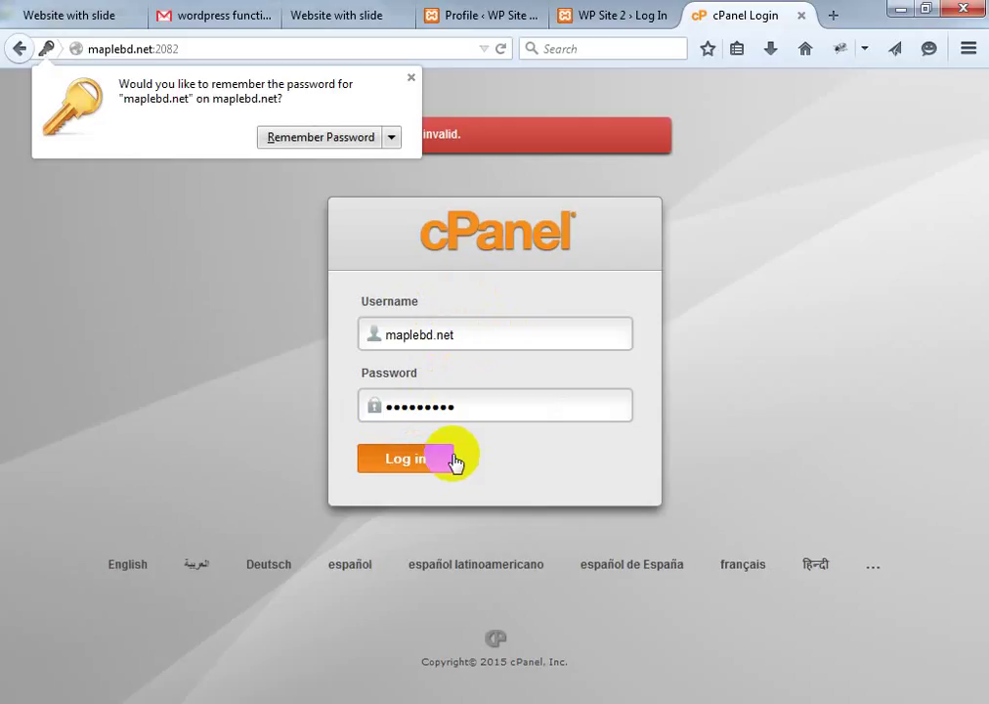
left_click(411, 78)
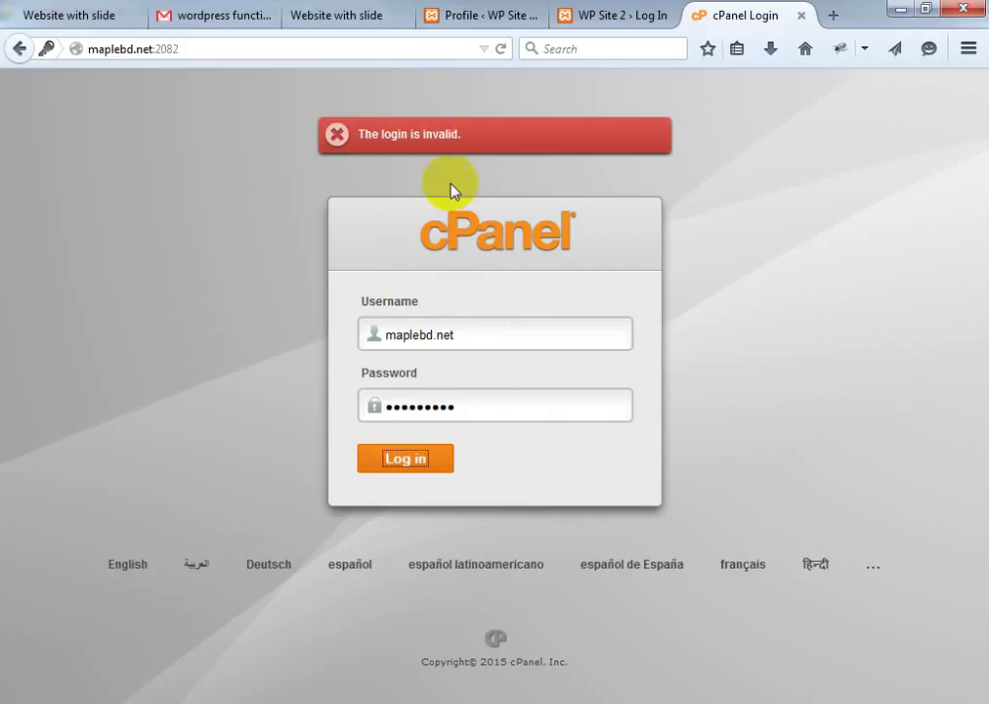
Re-enter the account password and submit the cPanel login again
left_click(463, 335)
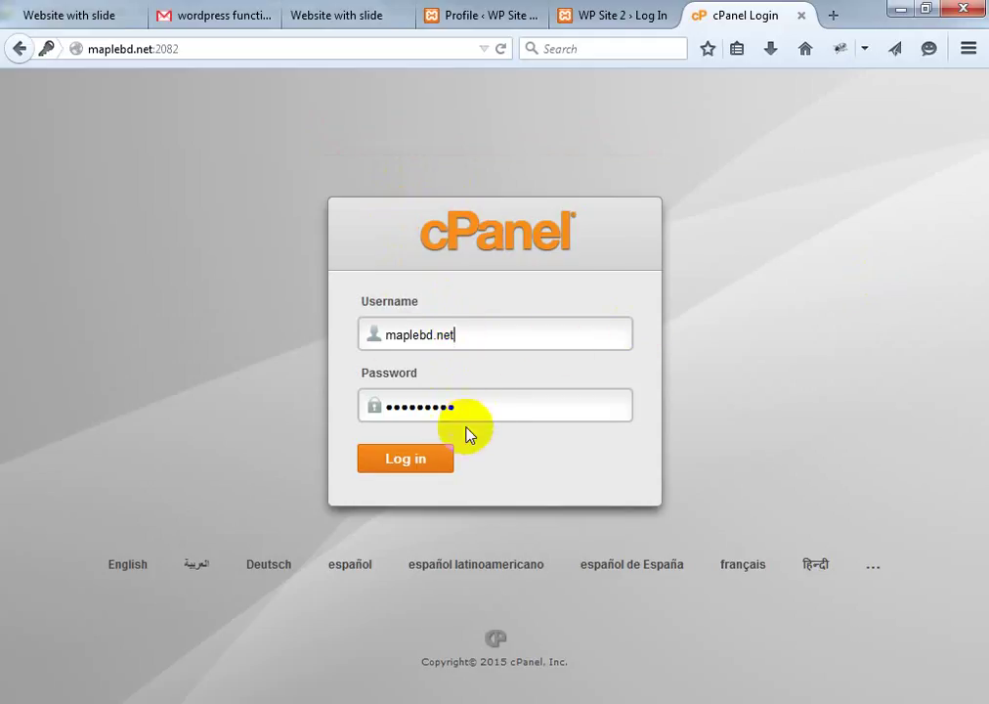
left_click_drag(442, 408, 357, 405)
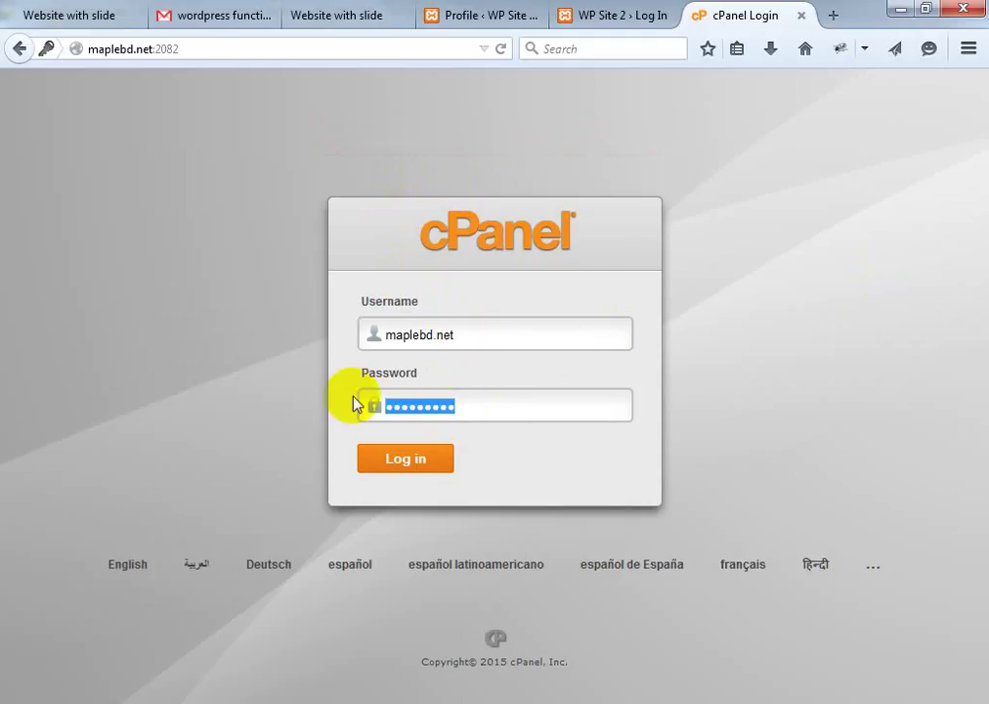
type("•••")
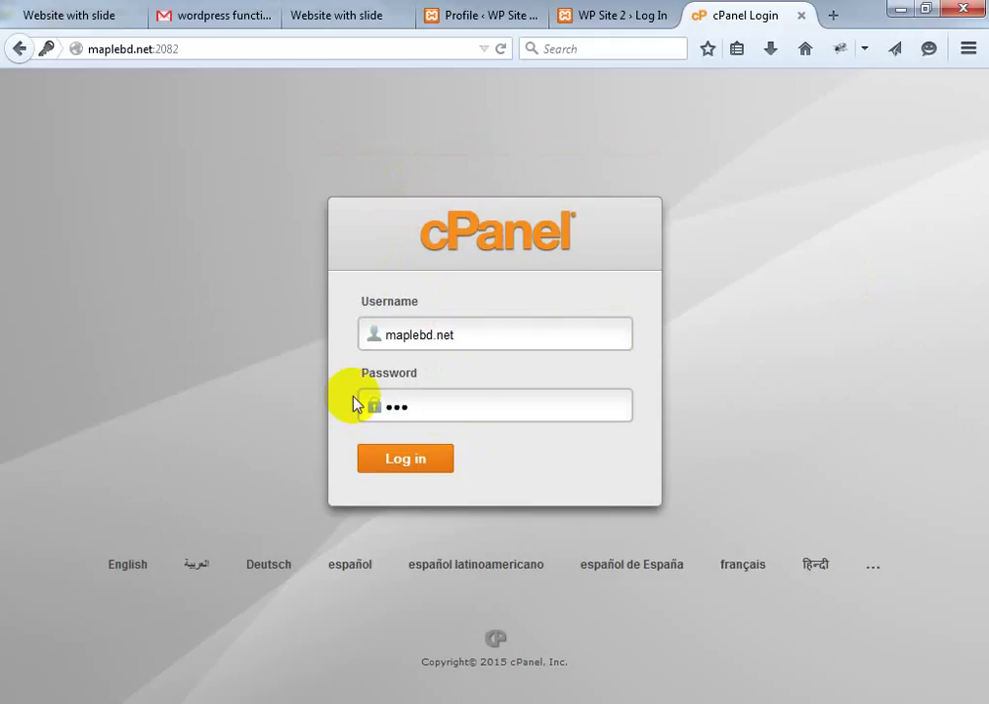
type("••••••")
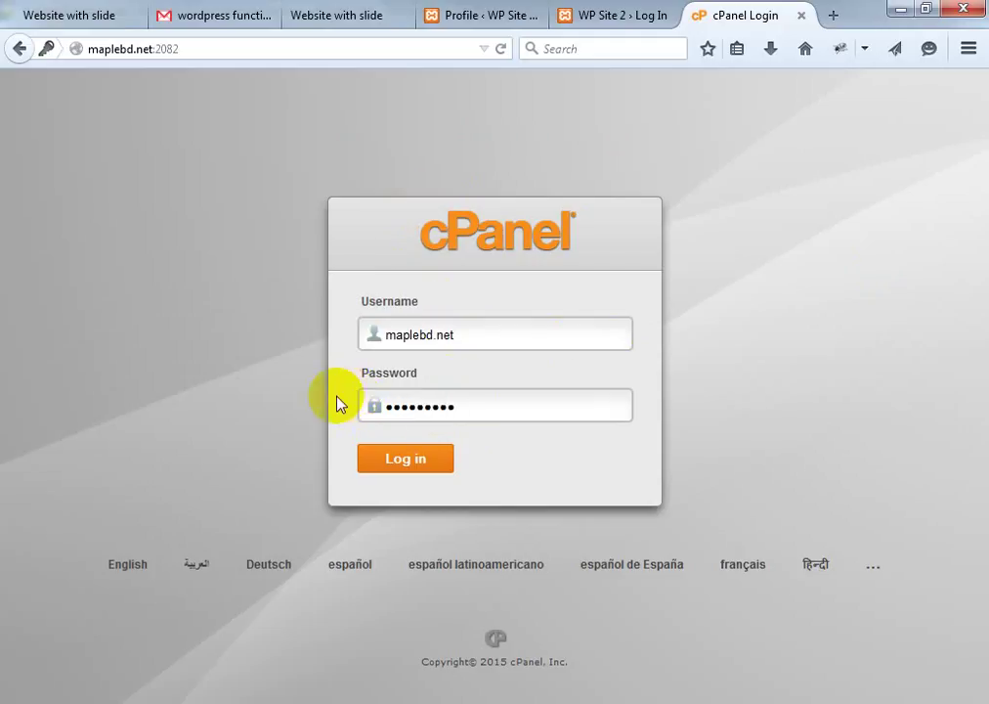
left_click(404, 458)
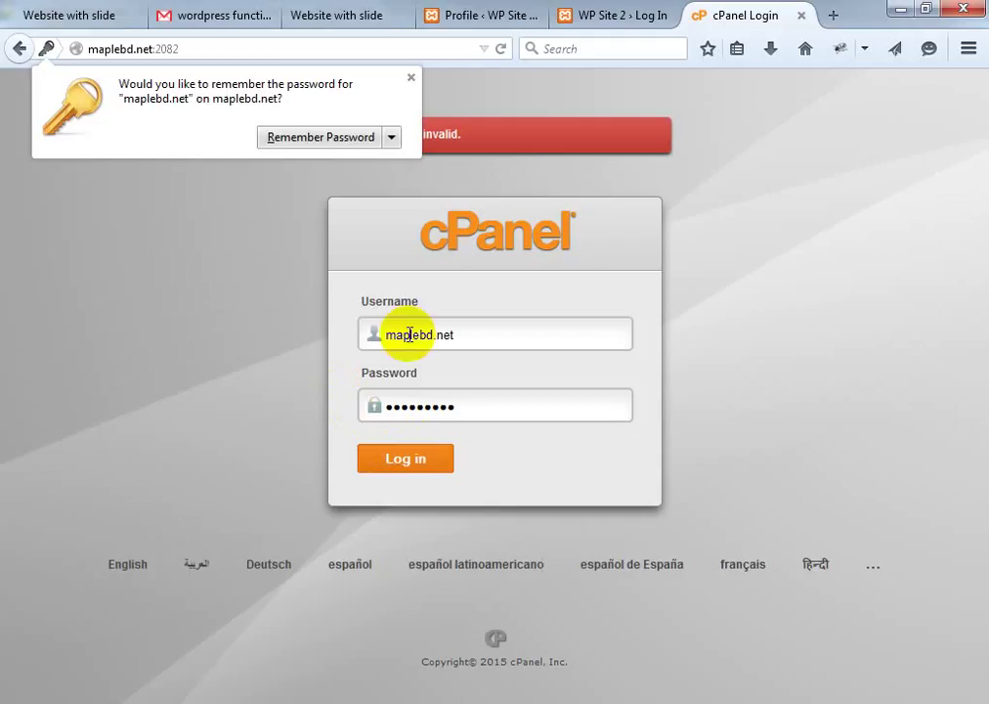
left_click(410, 77)
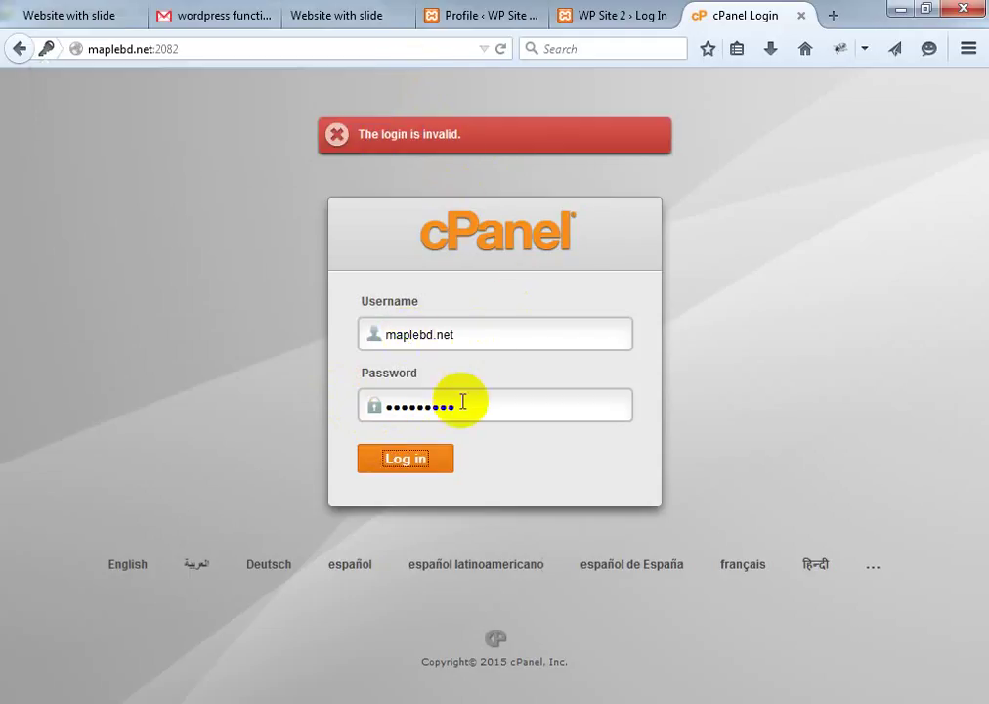
Retype the account username and password, then resubmit the login
left_click_drag(479, 336, 316, 326)
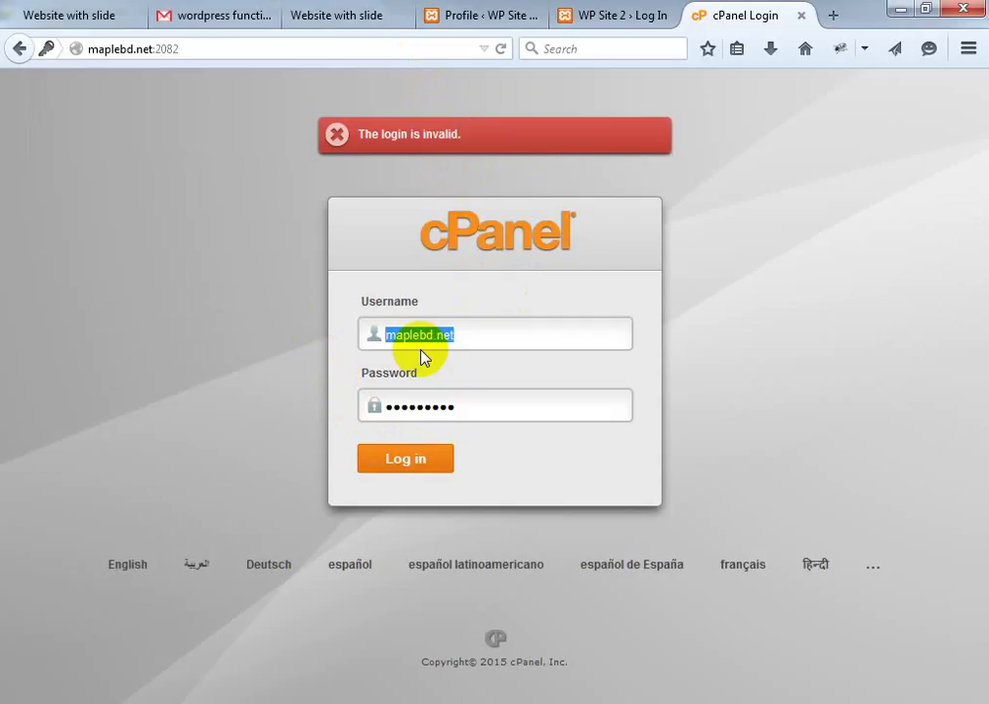
type("map")
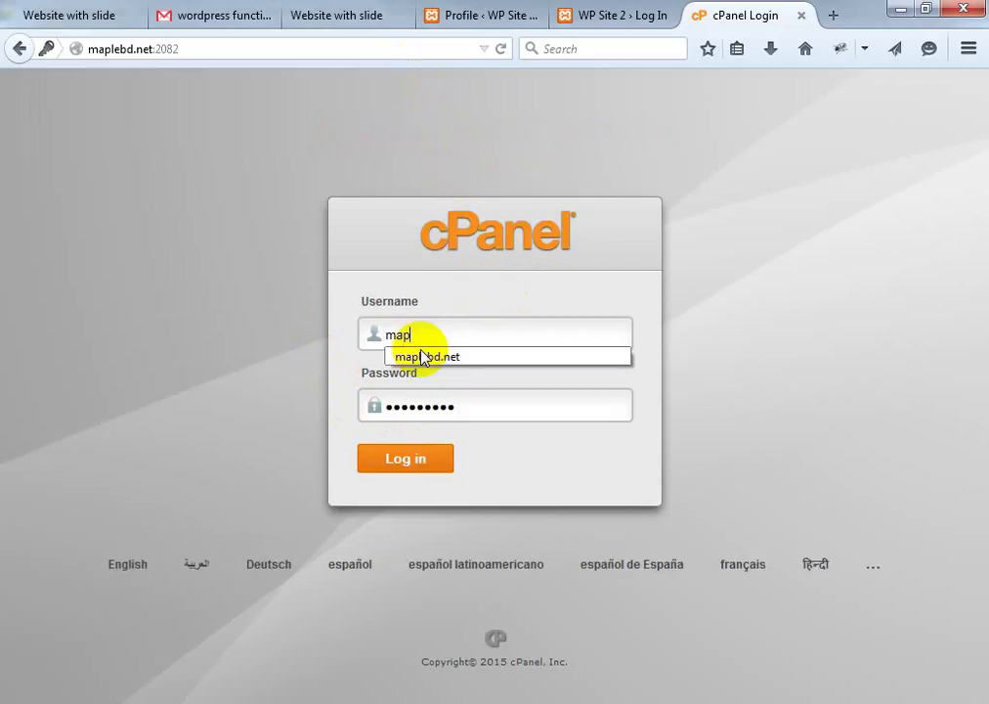
type("lebd.net")
key("Tab")
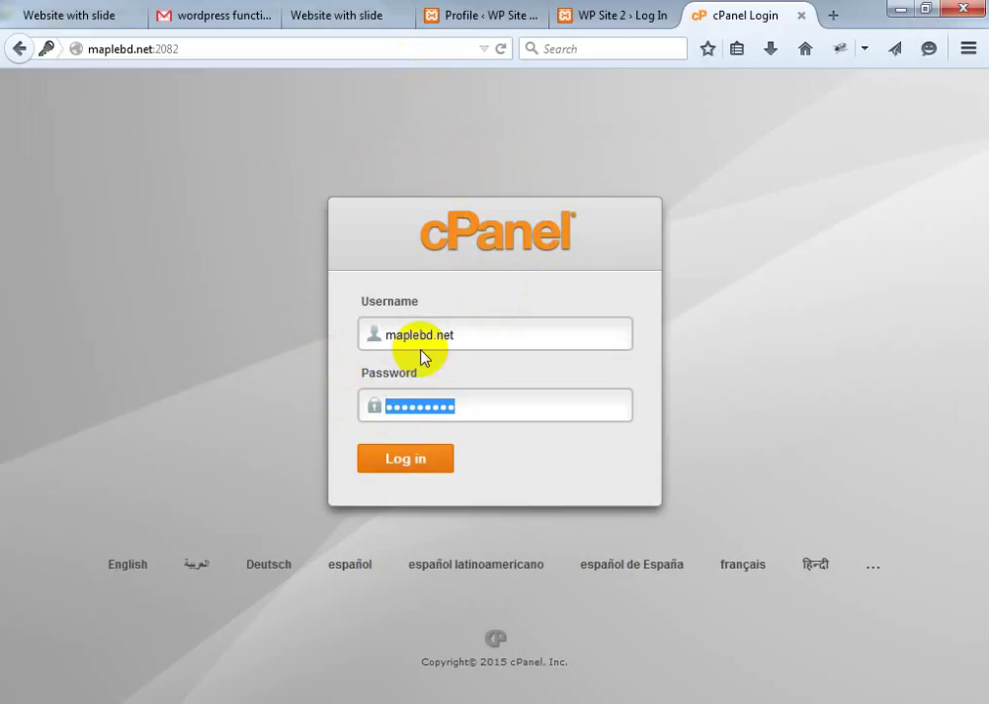
type("***")
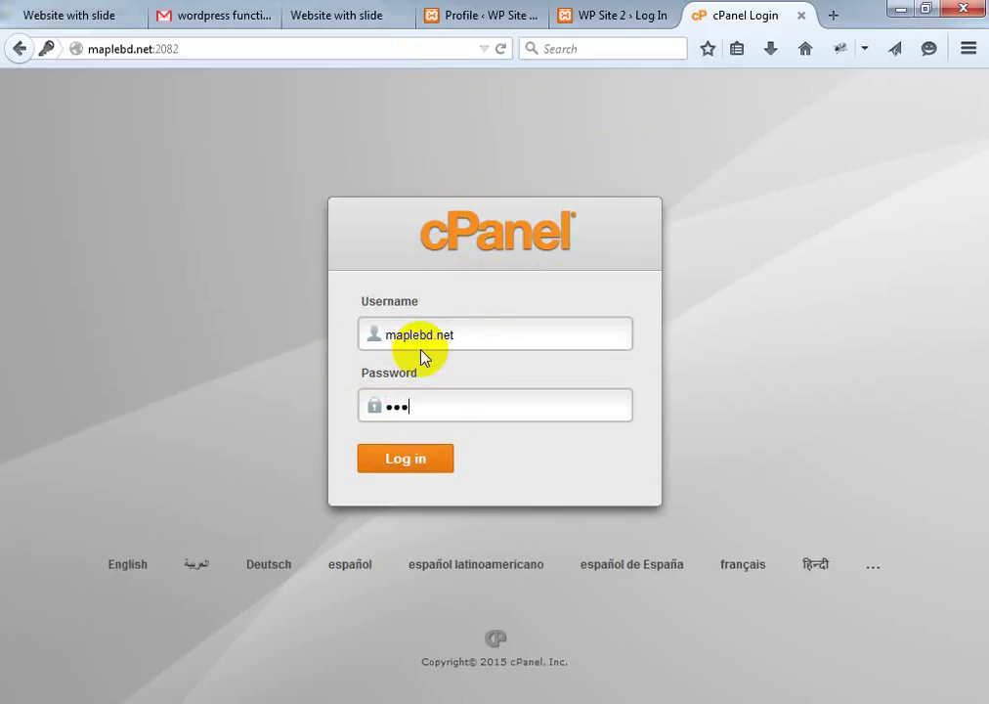
type("******")
left_click(428, 461)
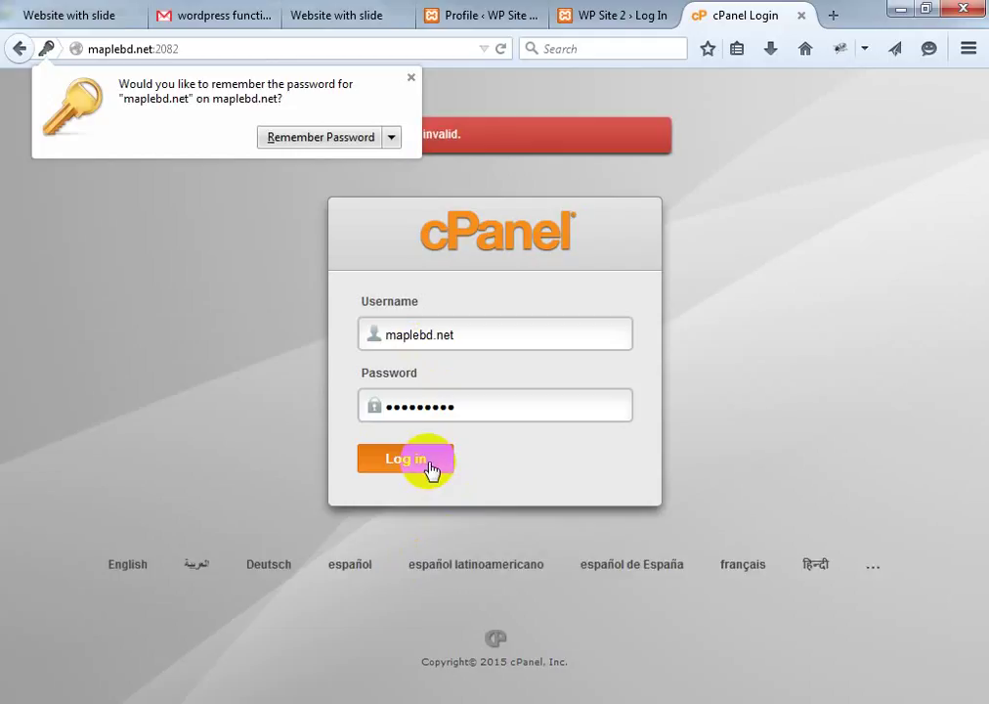
left_click(410, 77)
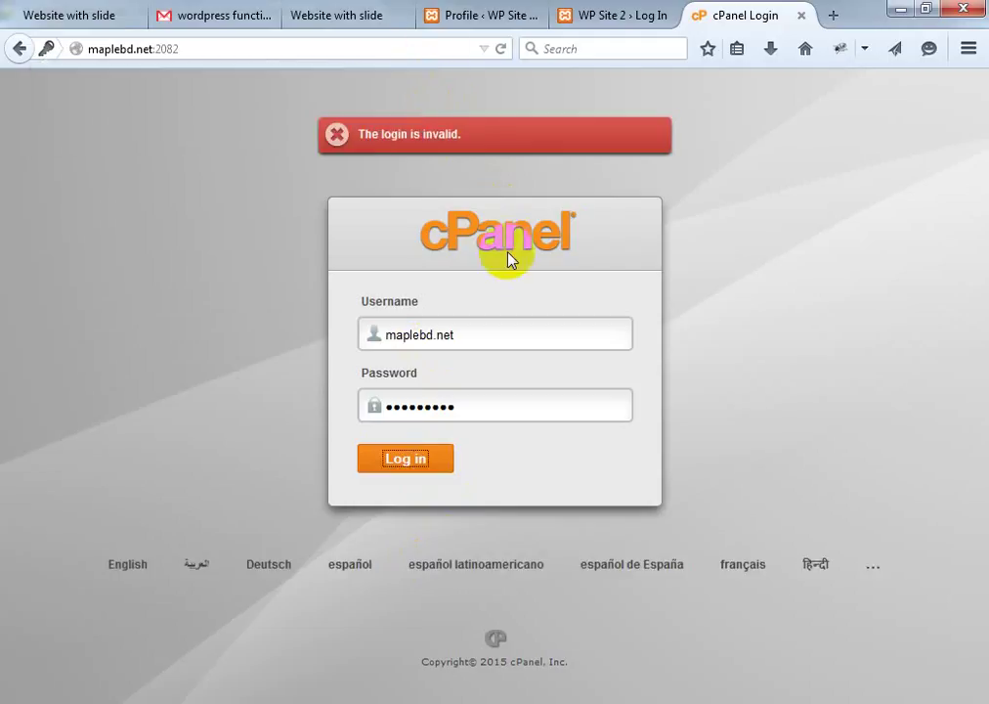
Remove the .net ending from the username and submit the login
left_click_drag(430, 335, 469, 336)
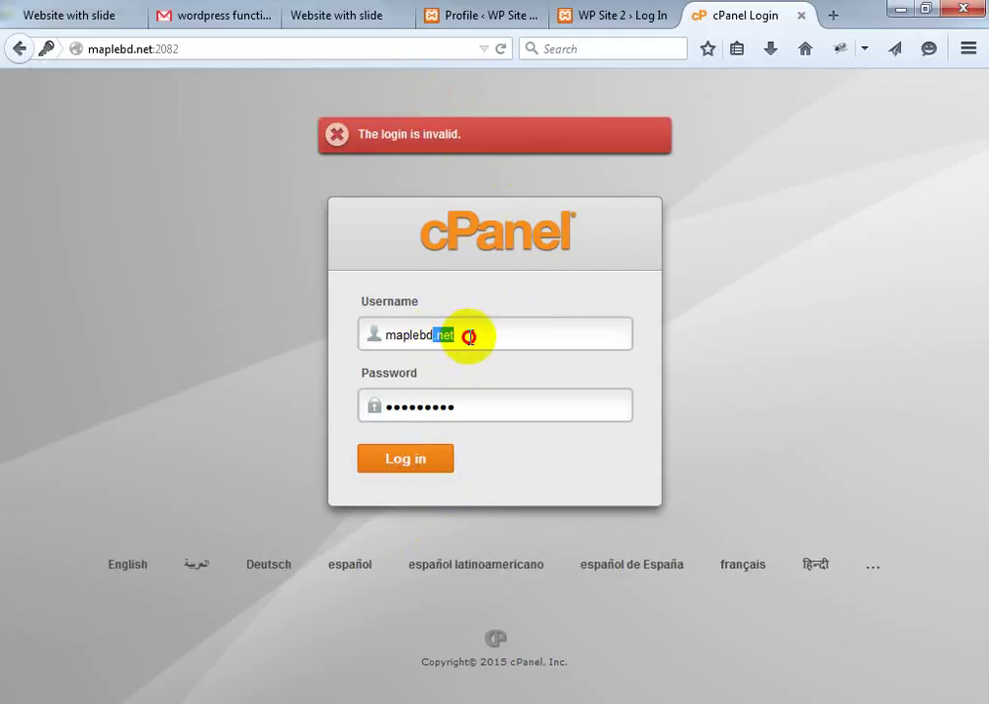
key("BackSpace")
left_click(790, 342)
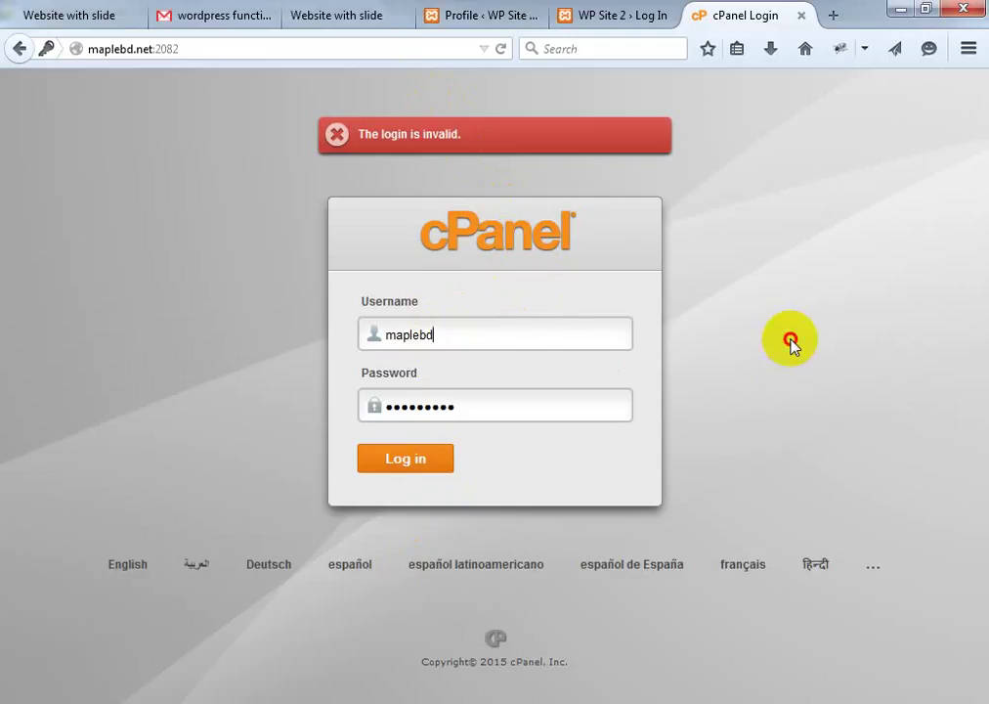
left_click(420, 457)
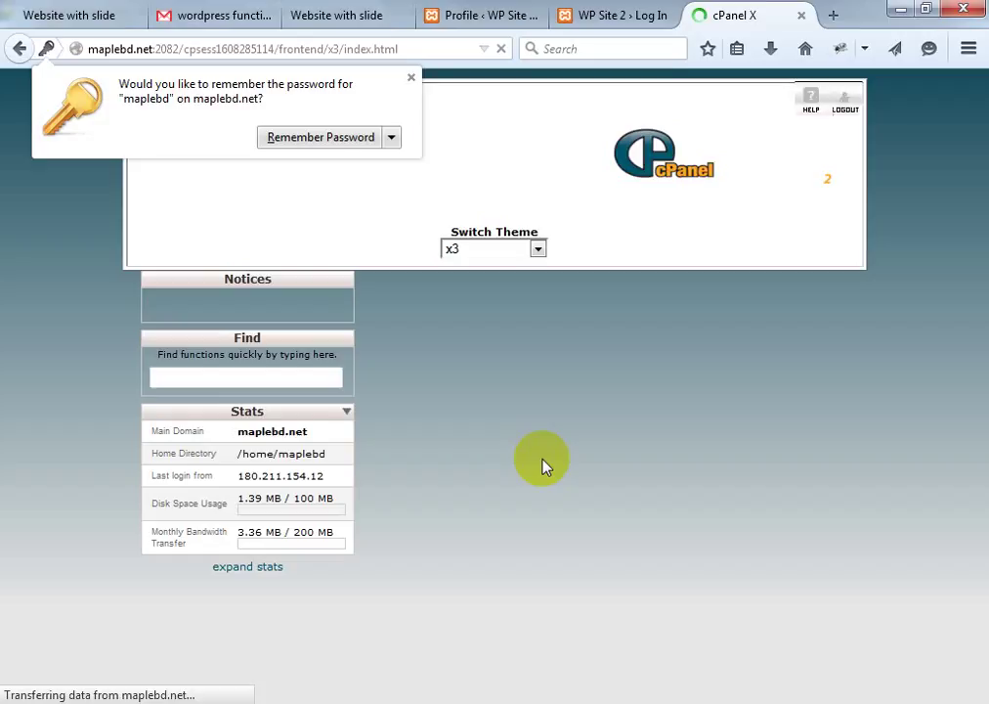
Dismiss the save-password offer and start the cPanel Getting Started Wizard from the welcome dialog
left_click(410, 78)
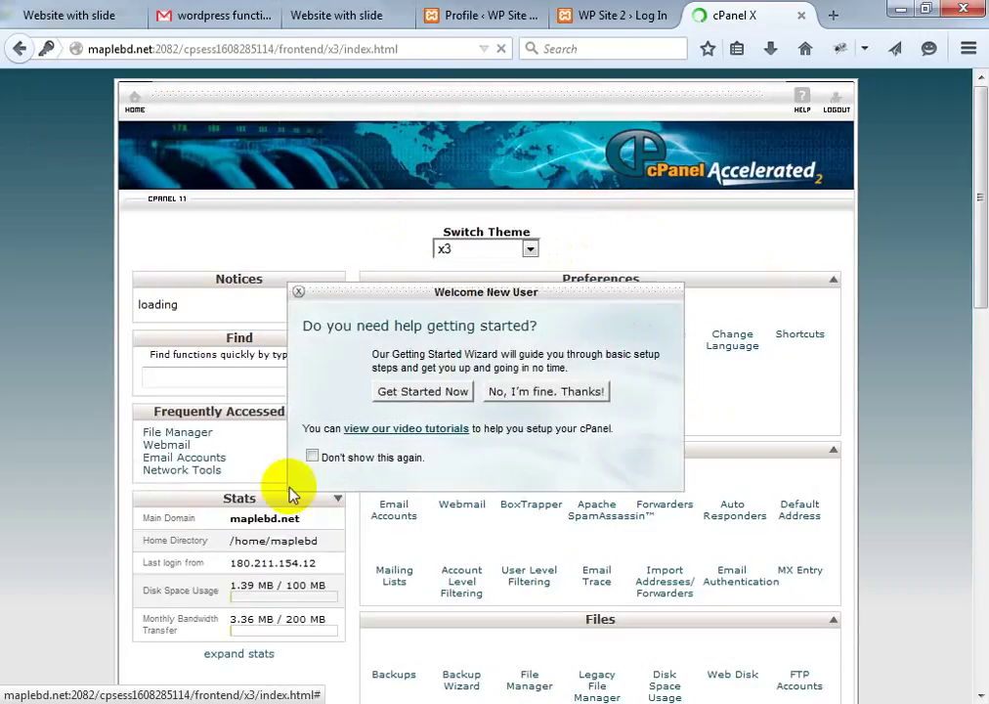
left_click(455, 395)
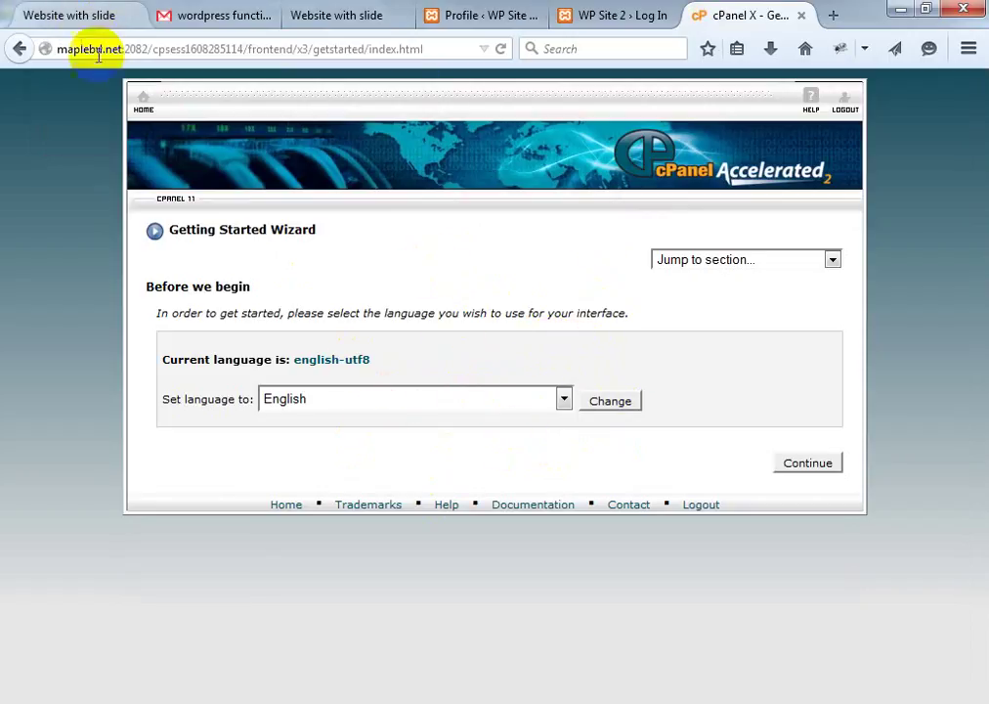
Trim the getstarted/index.html path so the address ends at frontend/x3/index.html, and load it
left_click_drag(56, 49, 142, 60)
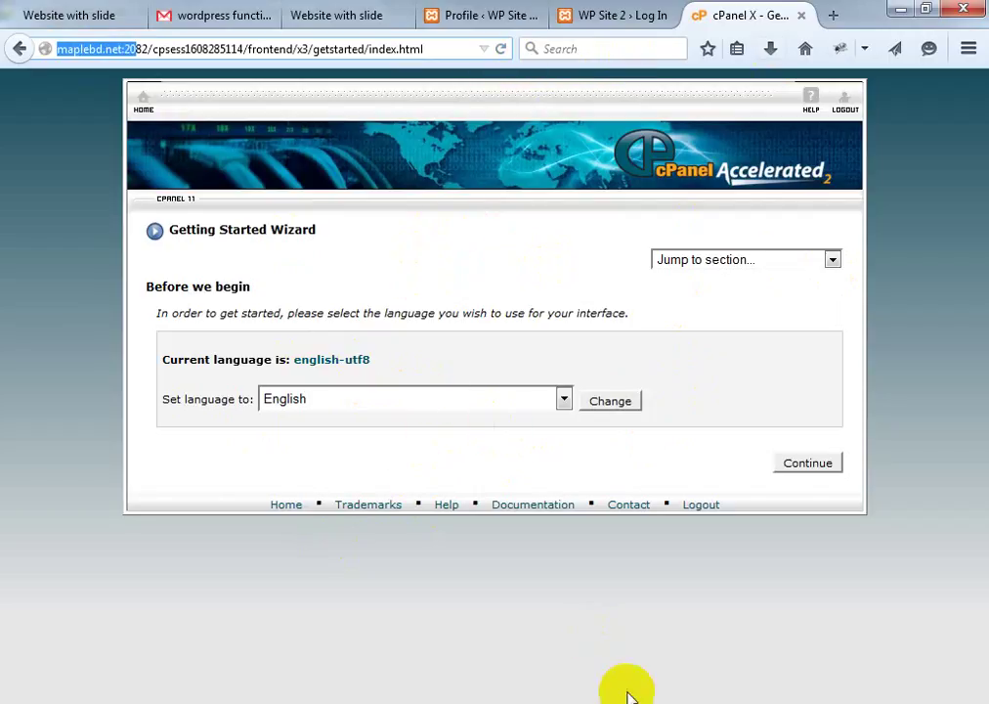
left_click(519, 177)
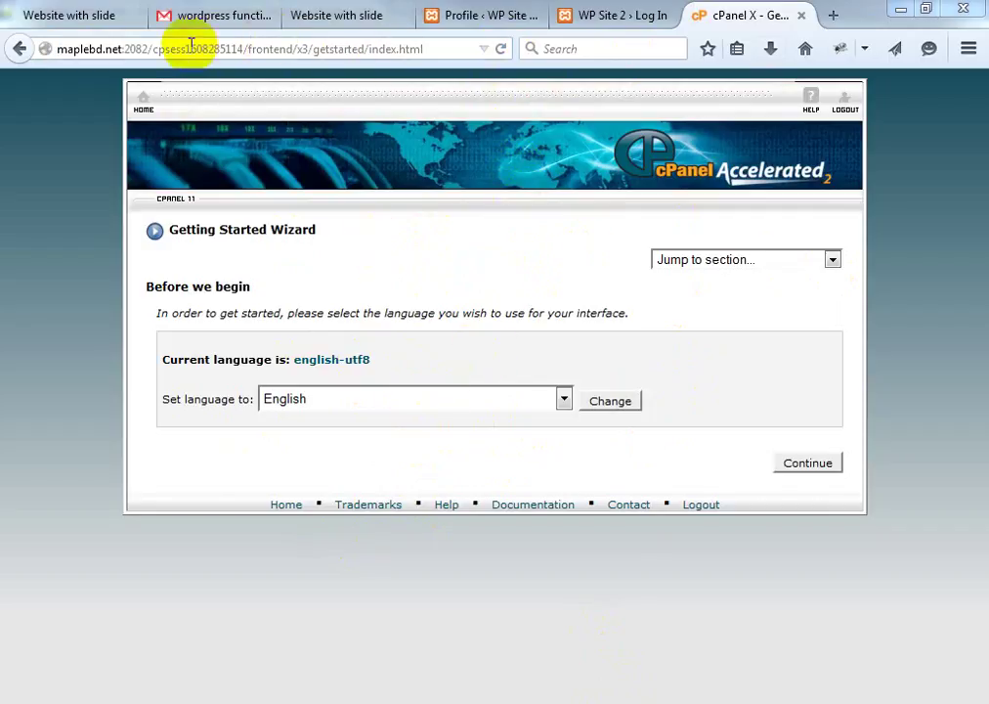
left_click(432, 49)
left_click(431, 49)
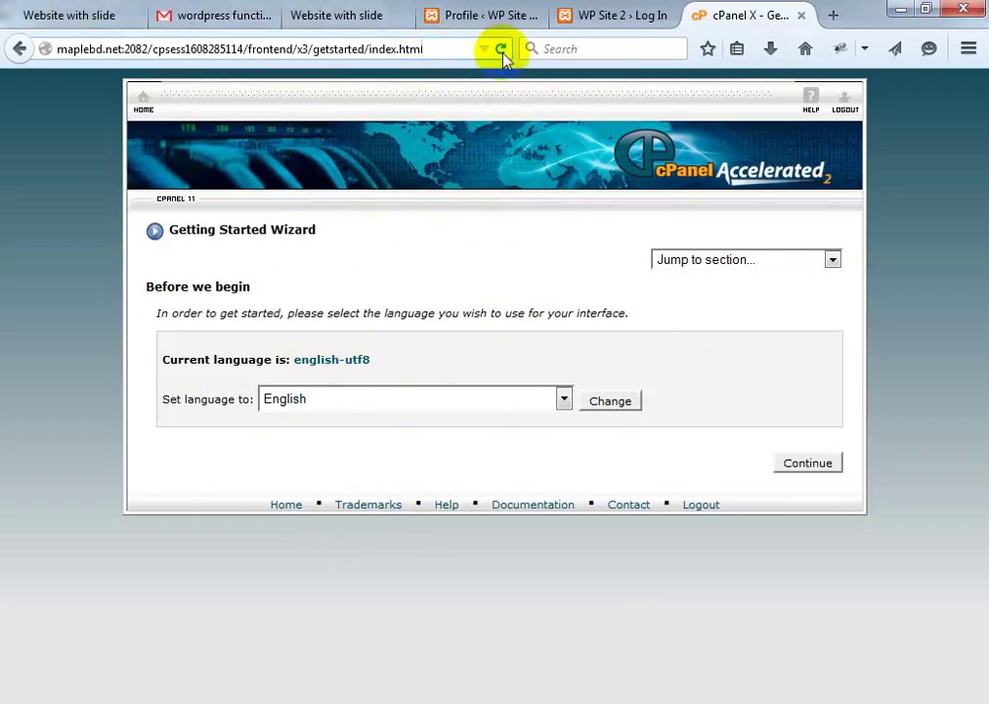
left_click(501, 51)
left_click(678, 318)
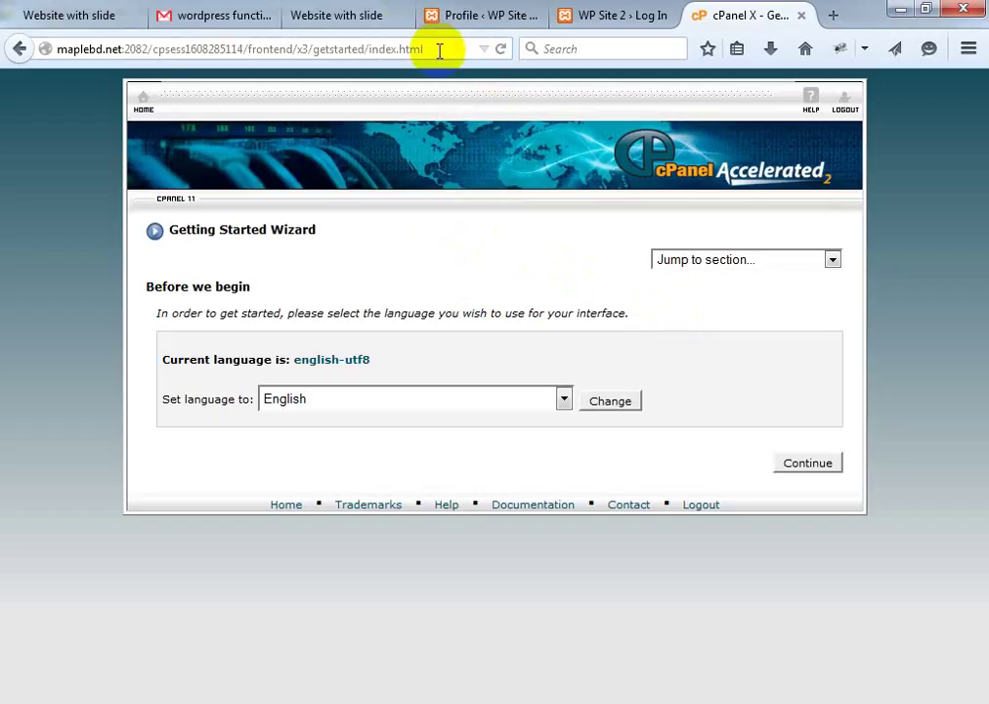
left_click_drag(440, 51, 256, 45)
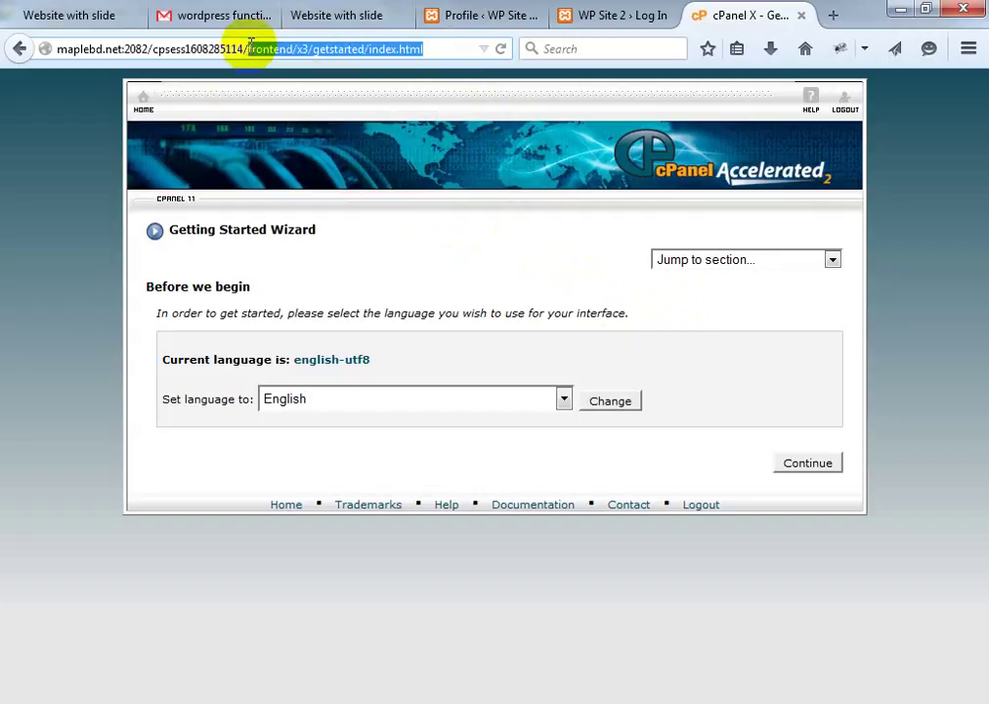
key("BackSpace")
key("Return")
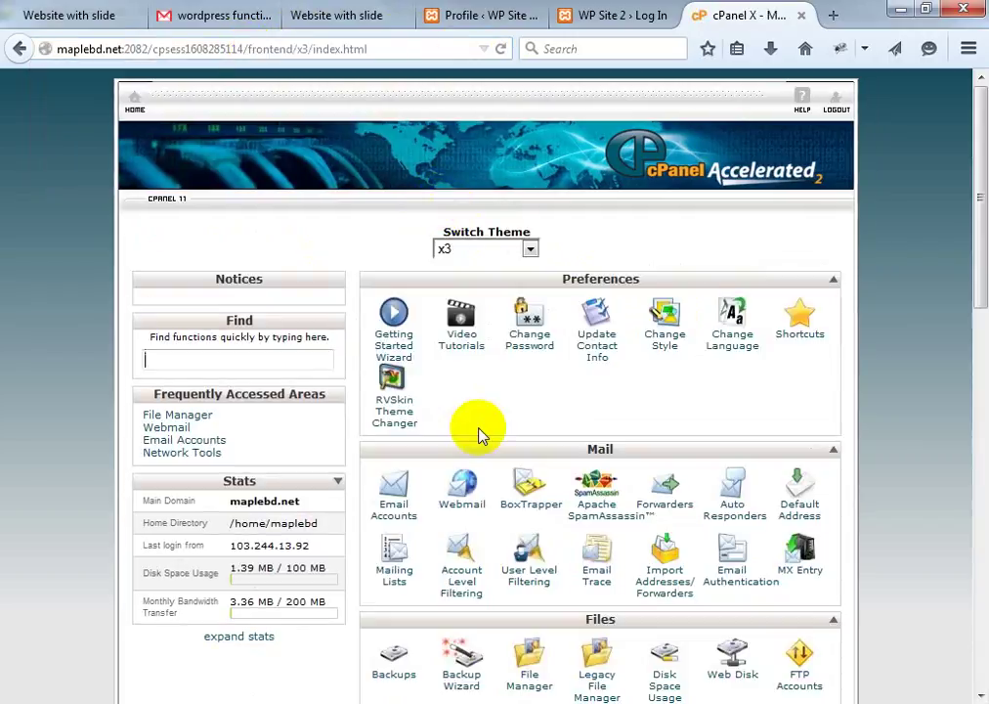
Scroll down to the Files section and launch File Manager
scroll(695, 249, "down", 5)
scroll(695, 249, "down", 6)
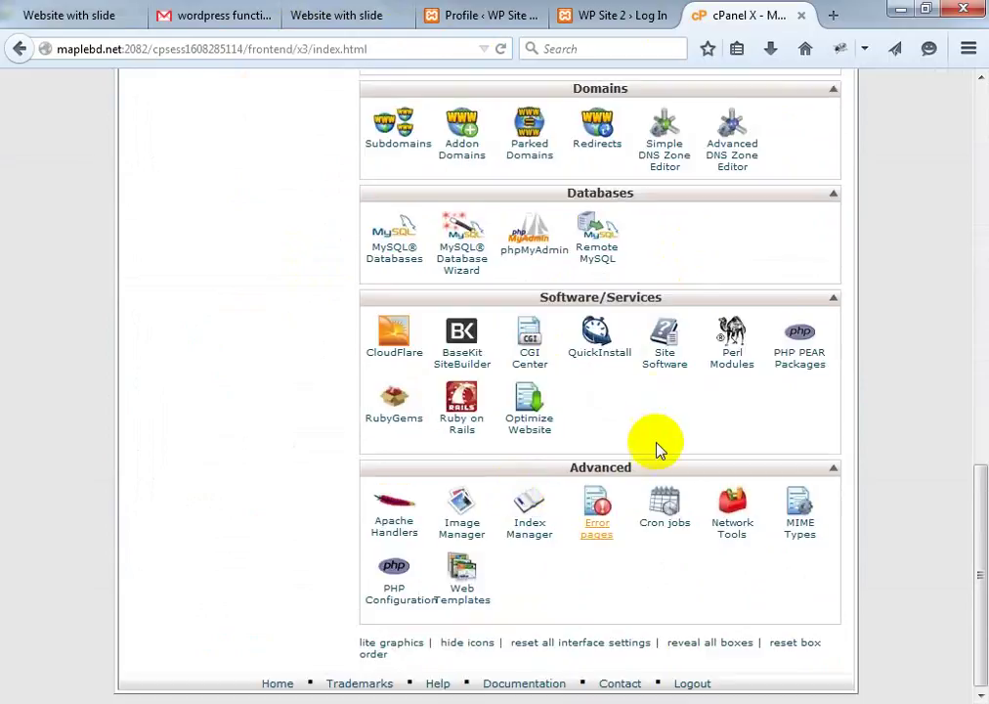
scroll(622, 384, "up", 3)
scroll(625, 376, "up", 10)
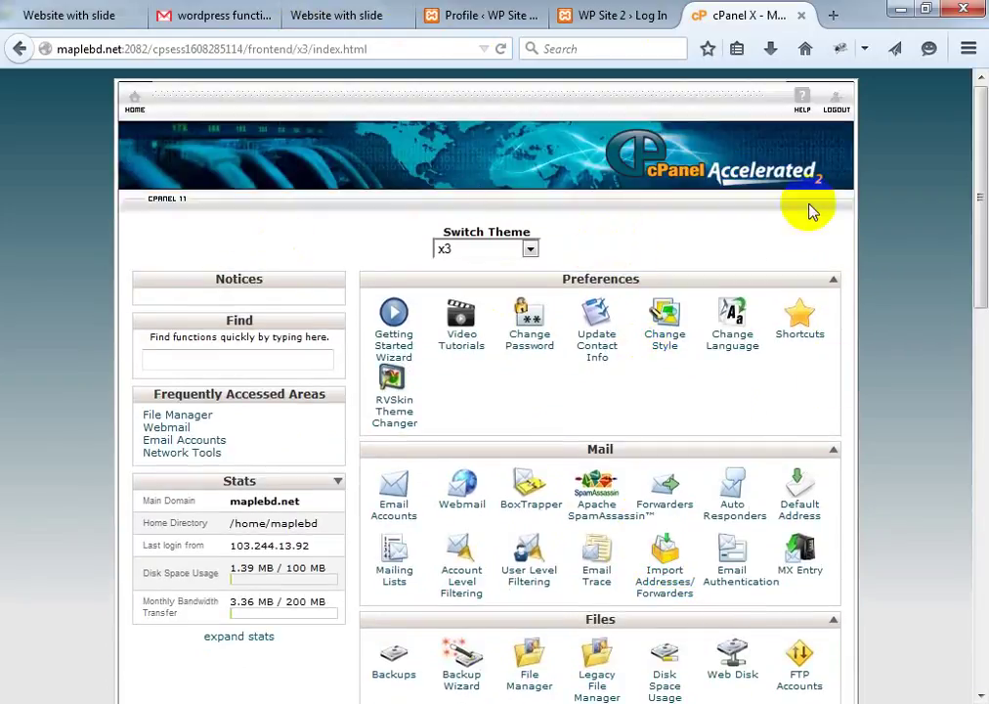
scroll(663, 338, "down", 1)
scroll(663, 343, "down", 3)
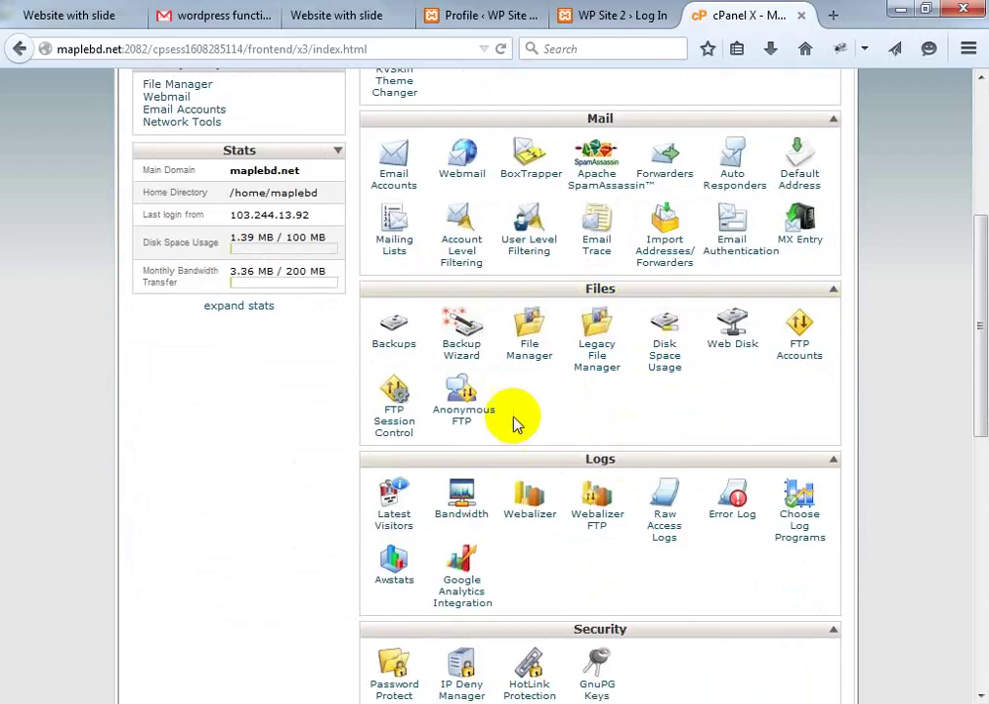
left_click(528, 353)
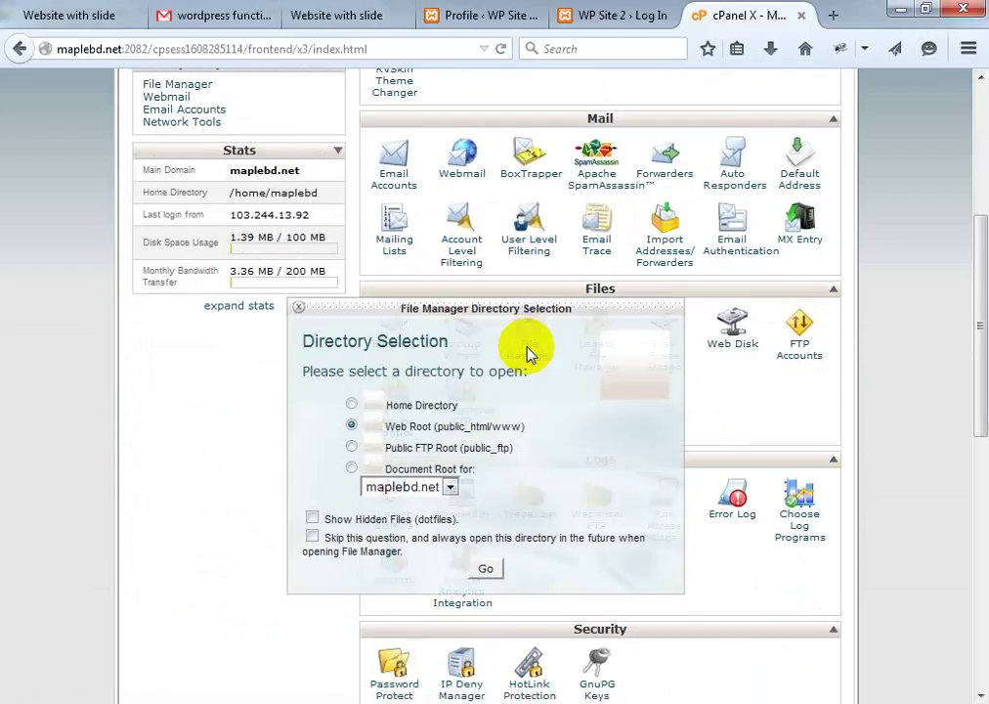
Open File Manager on Web Root (public_html) with Show Hidden Files and Skip this question ticked
left_click(488, 571)
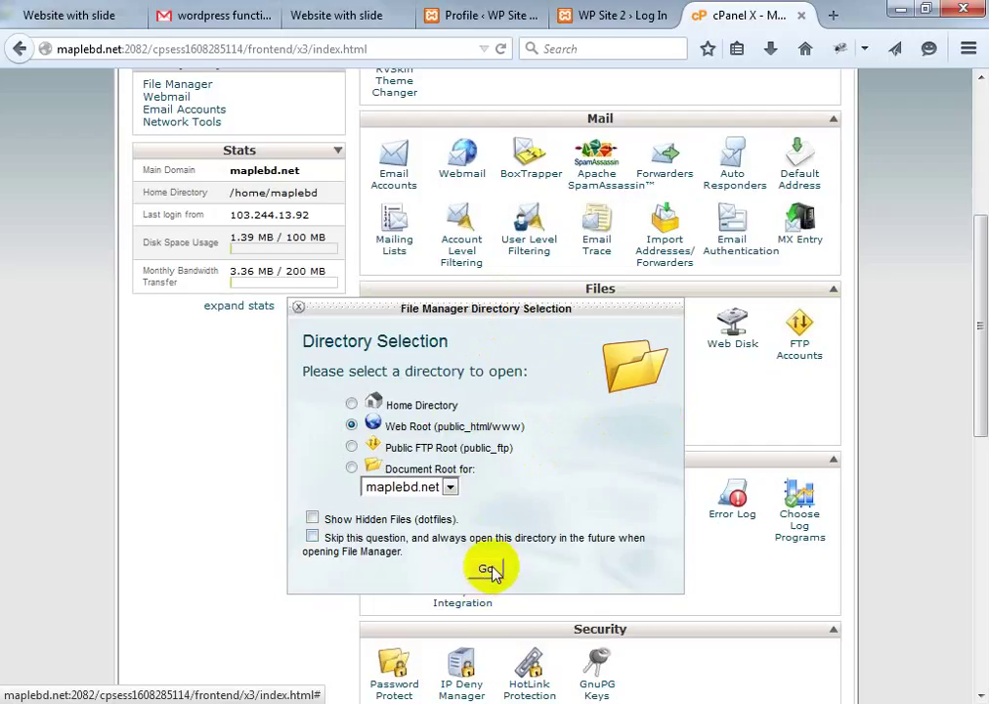
left_click(312, 518)
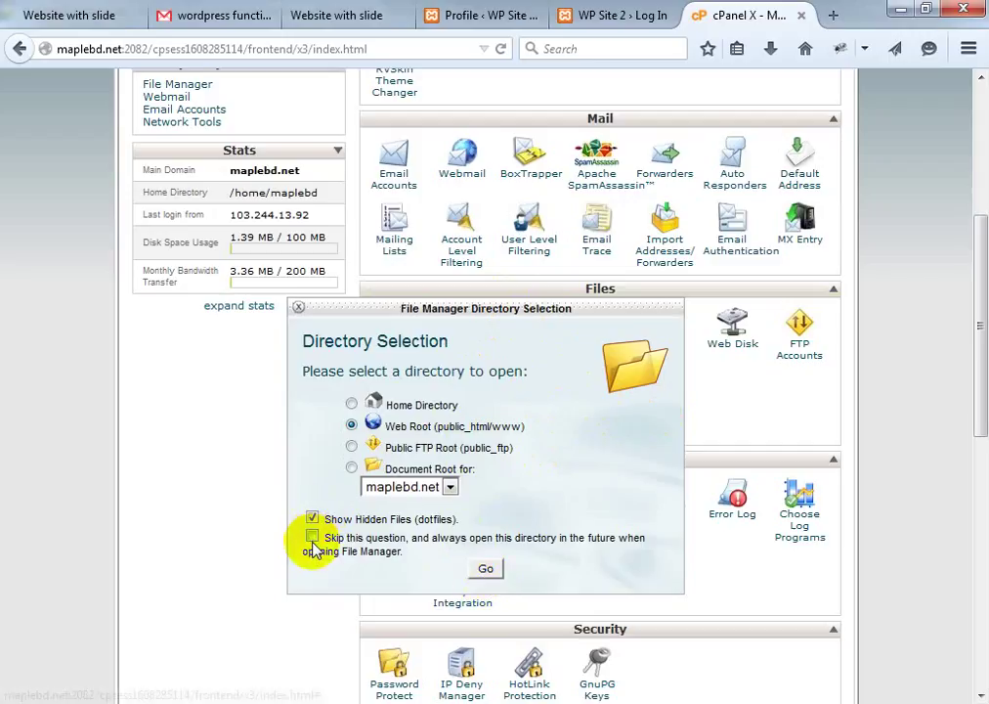
left_click(311, 537)
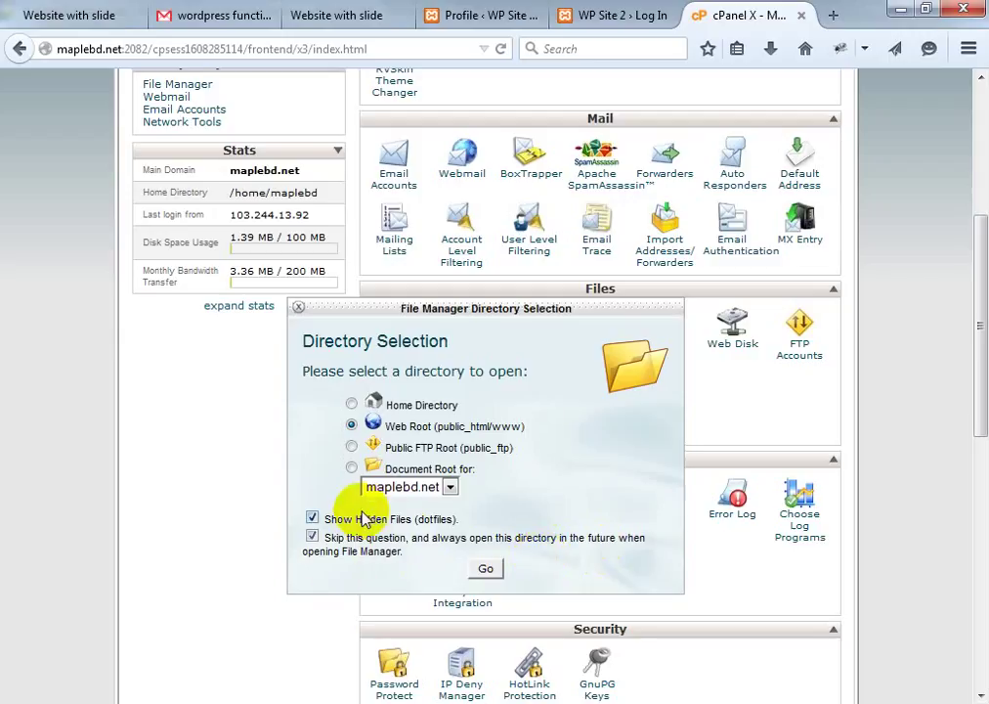
left_click(489, 568)
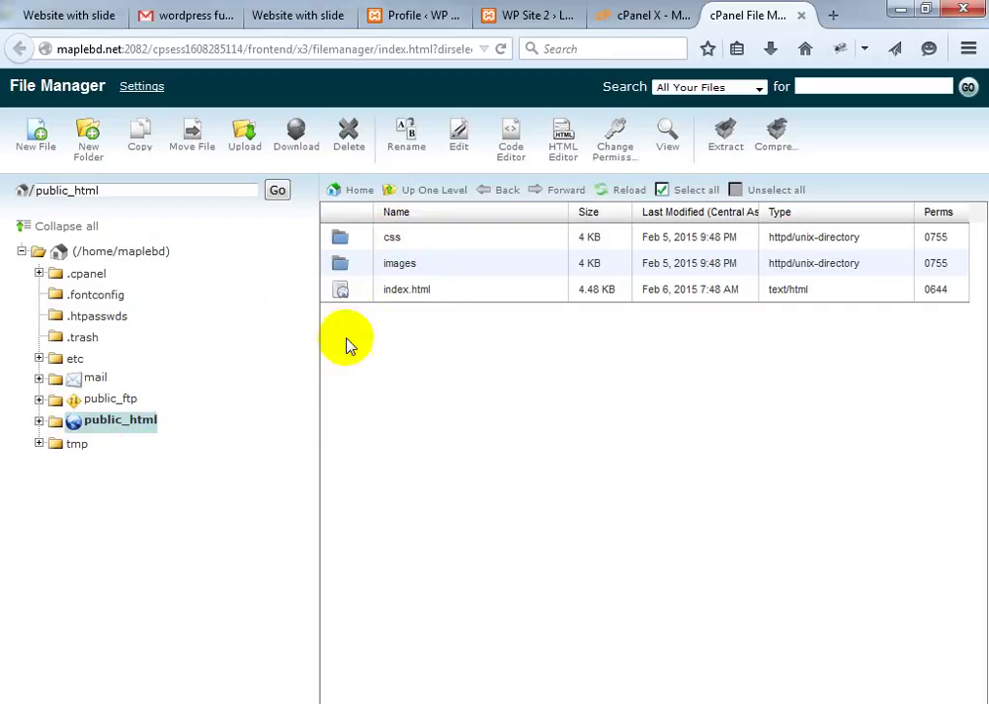
Select the css, images and index.html items in public_html, then switch to the WordPress login tab
left_click(408, 240)
left_click(414, 270)
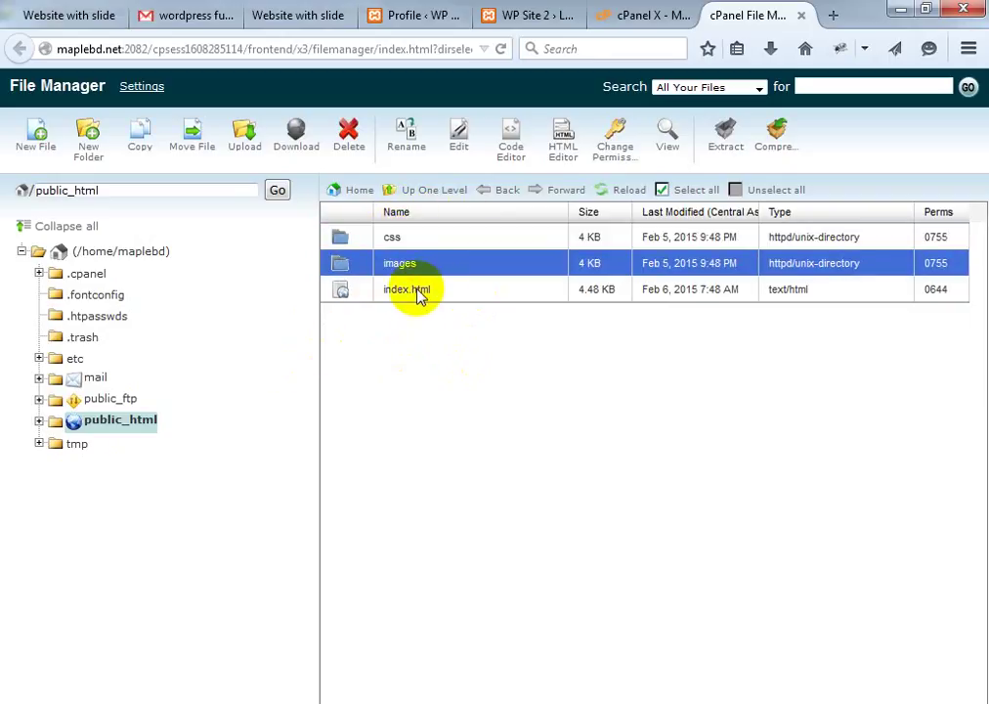
left_click(418, 291)
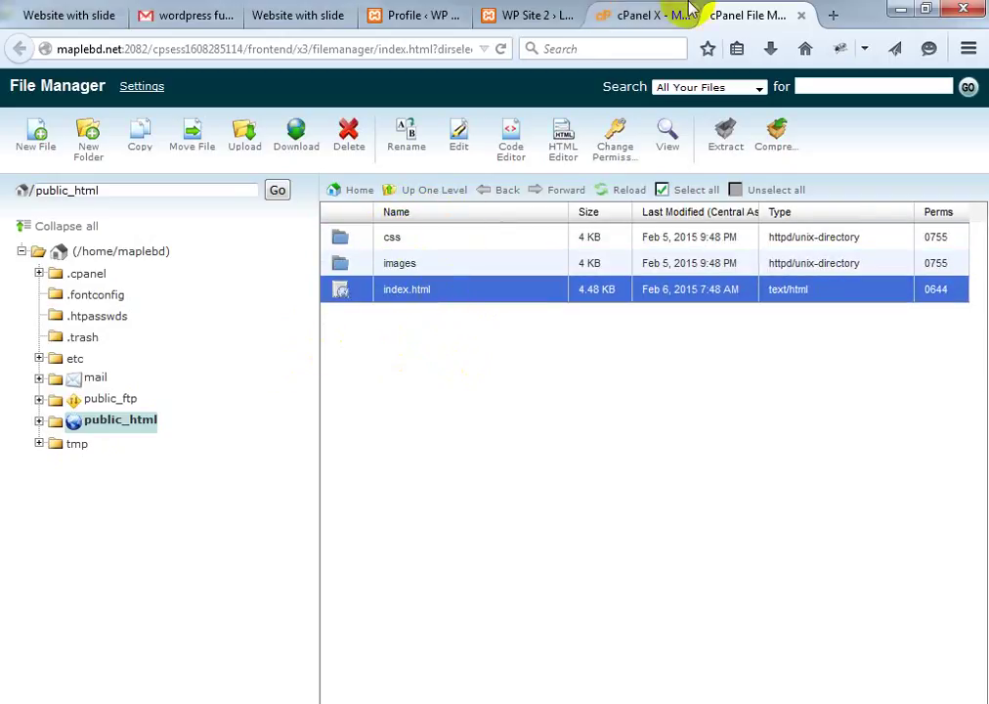
left_click(624, 16)
left_click(538, 16)
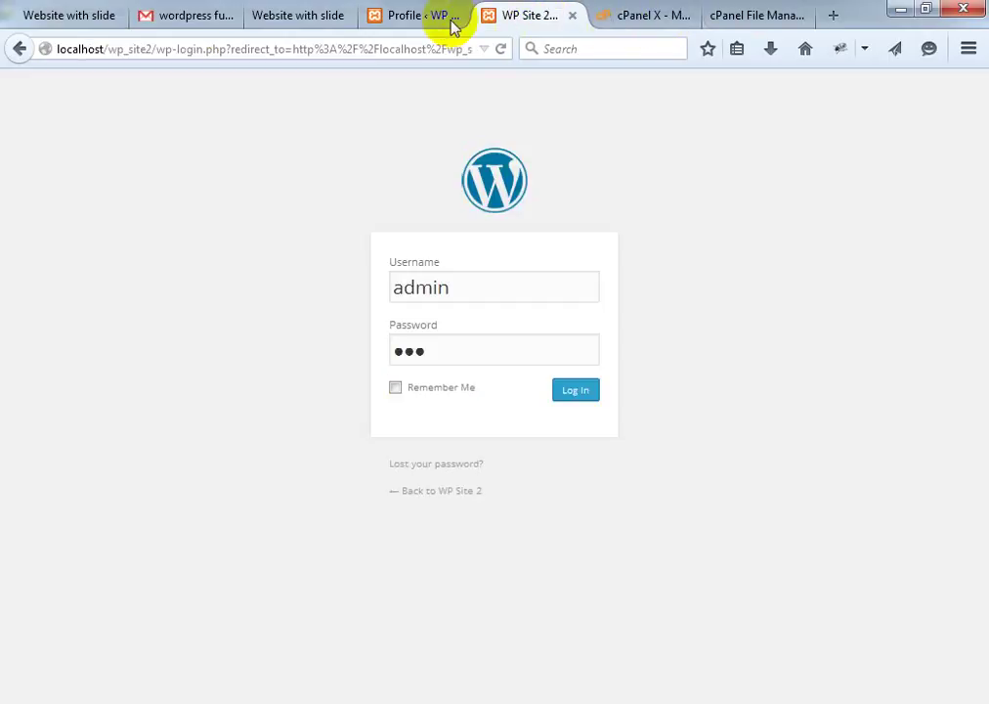
Close the Website with slide, Theme Development, Profile, WP Site 2 Log In and cPanel home tabs
left_click(78, 15)
left_click(115, 16)
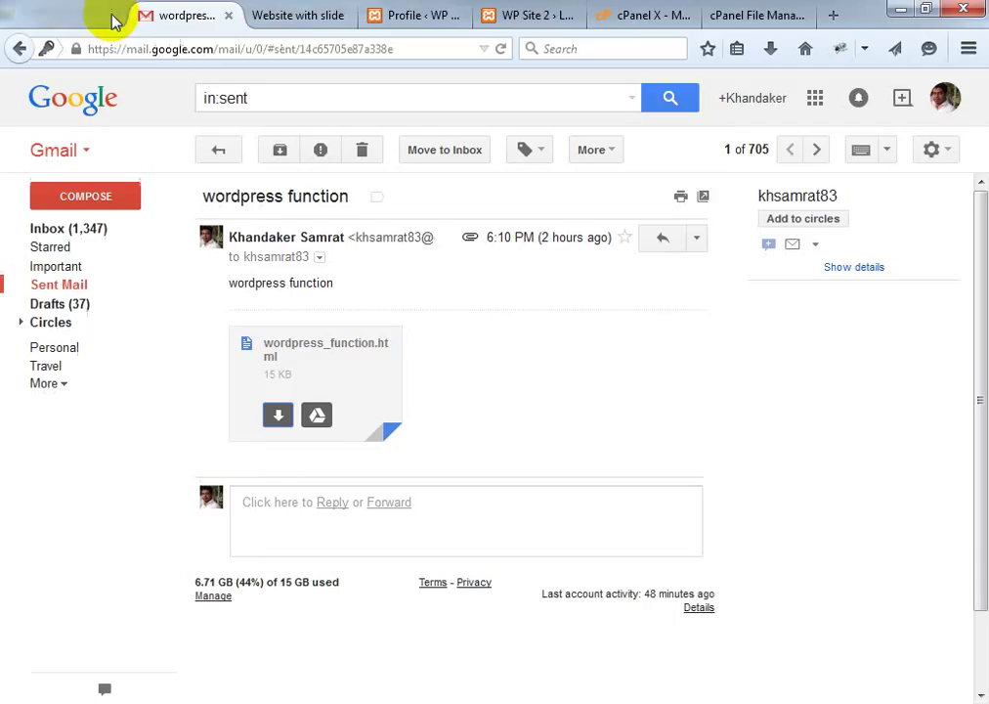
left_click(168, 17)
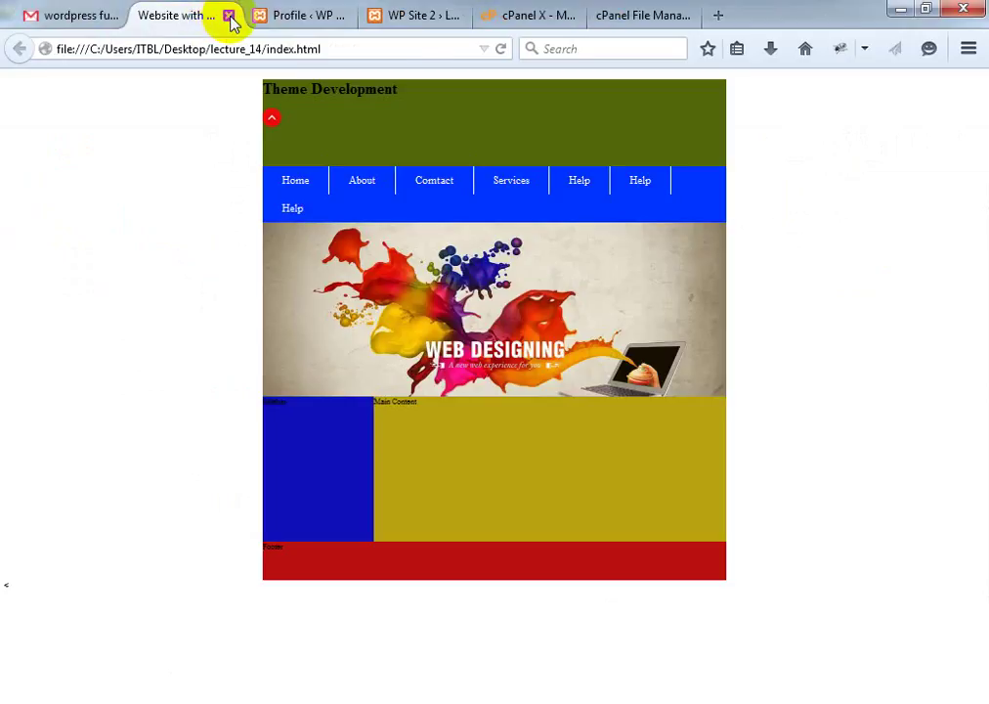
left_click(229, 15)
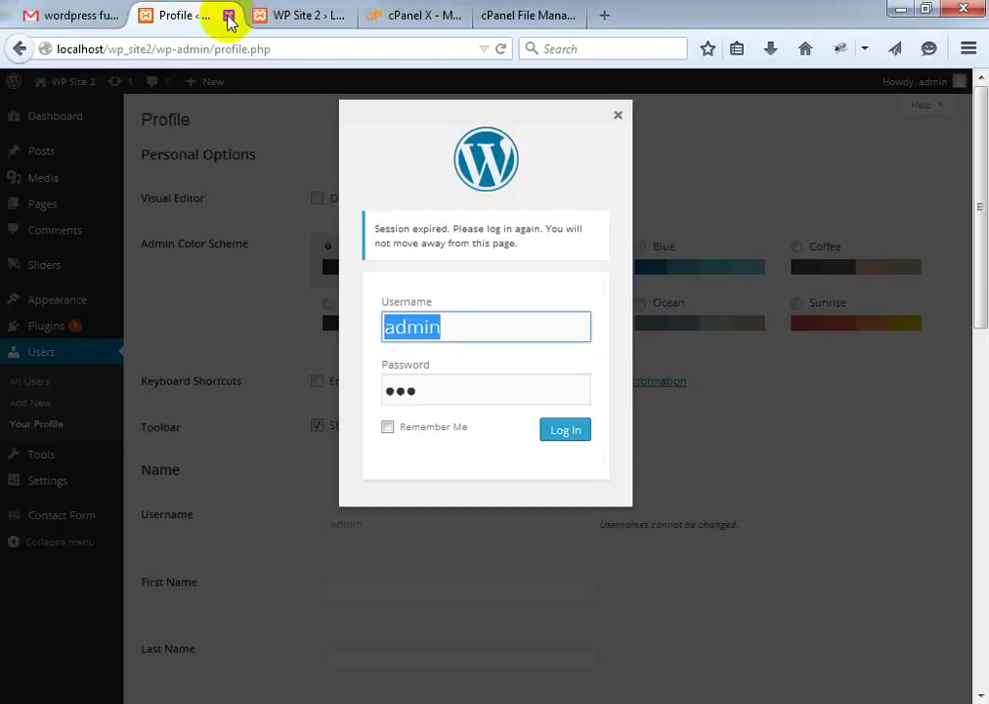
left_click(229, 16)
left_click(630, 344)
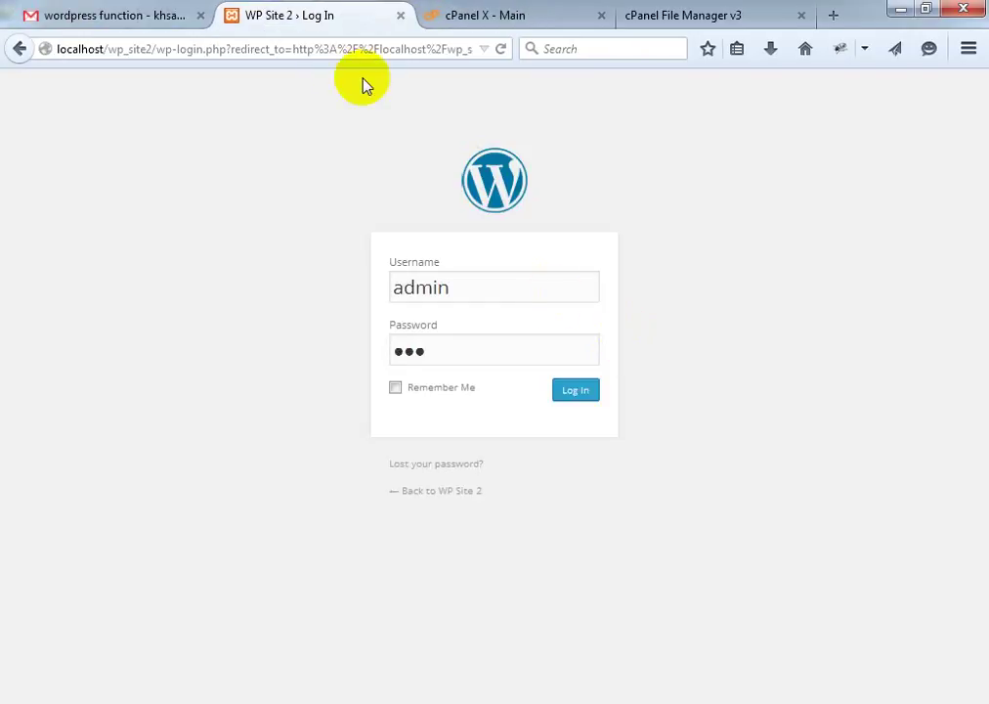
left_click(398, 16)
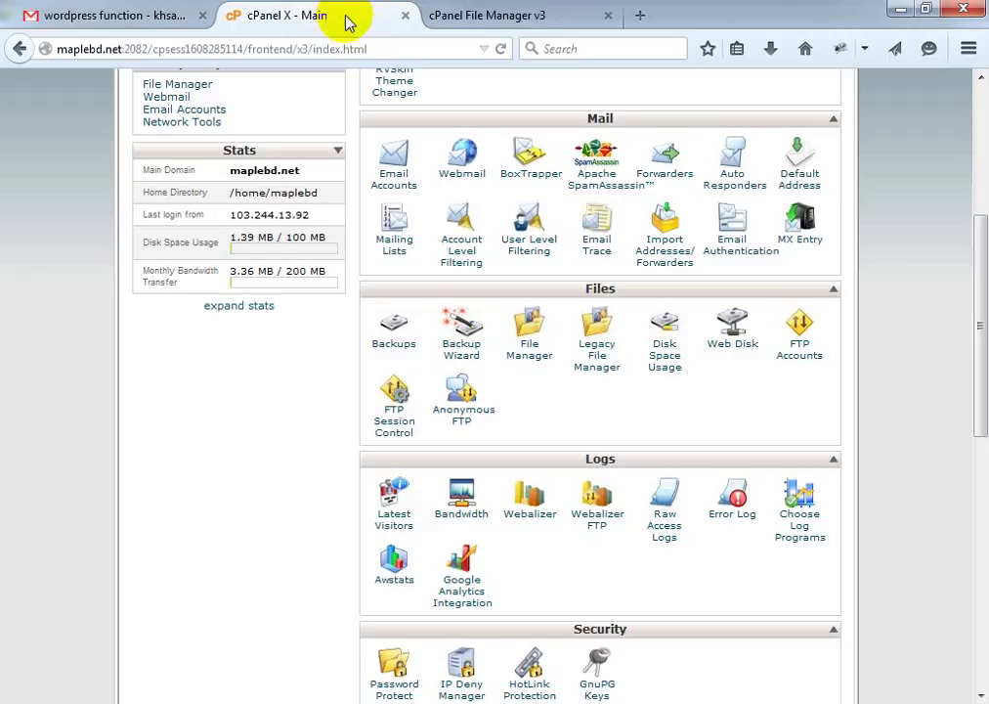
left_click(405, 17)
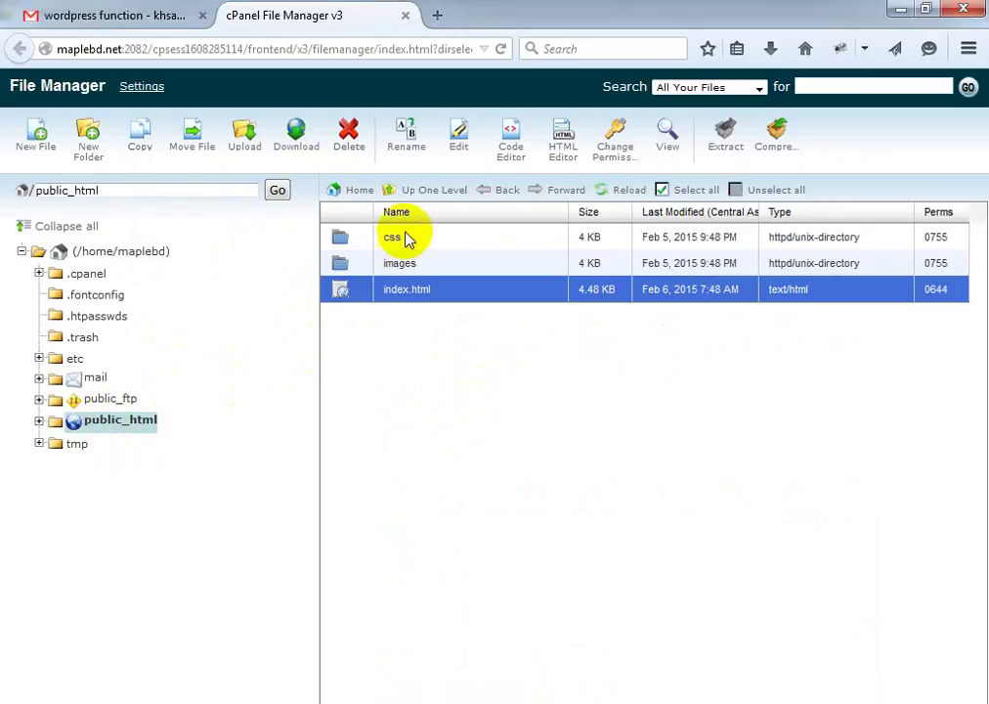
Copy the File Manager page address and open a new blank Firefox tab
left_click(326, 702)
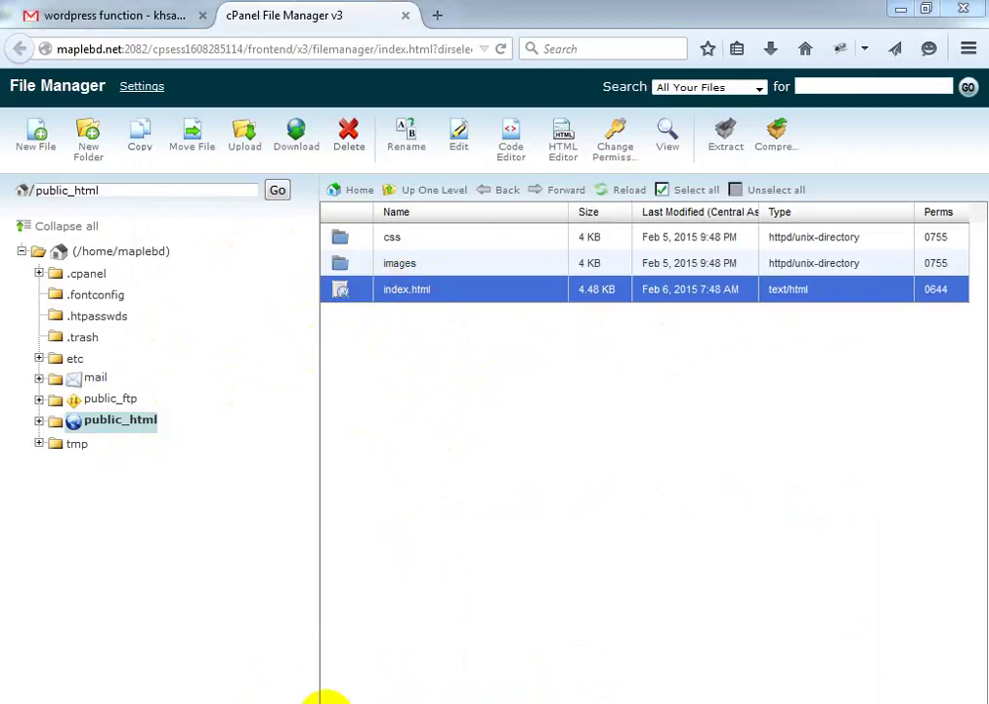
left_click(325, 702)
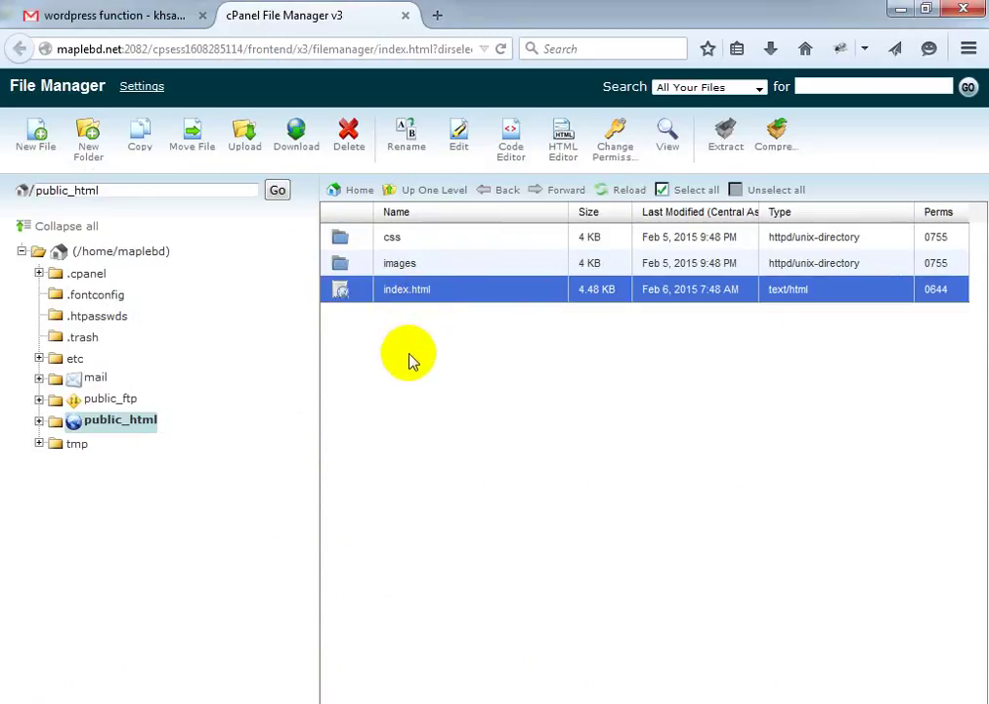
left_click(16, 43)
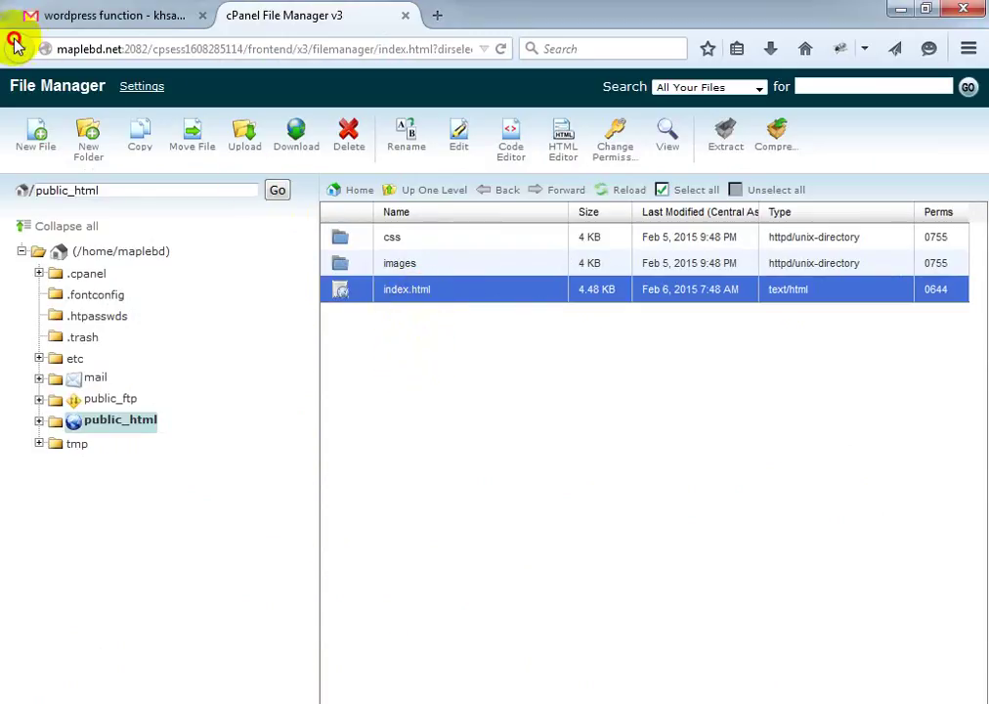
left_click(176, 14)
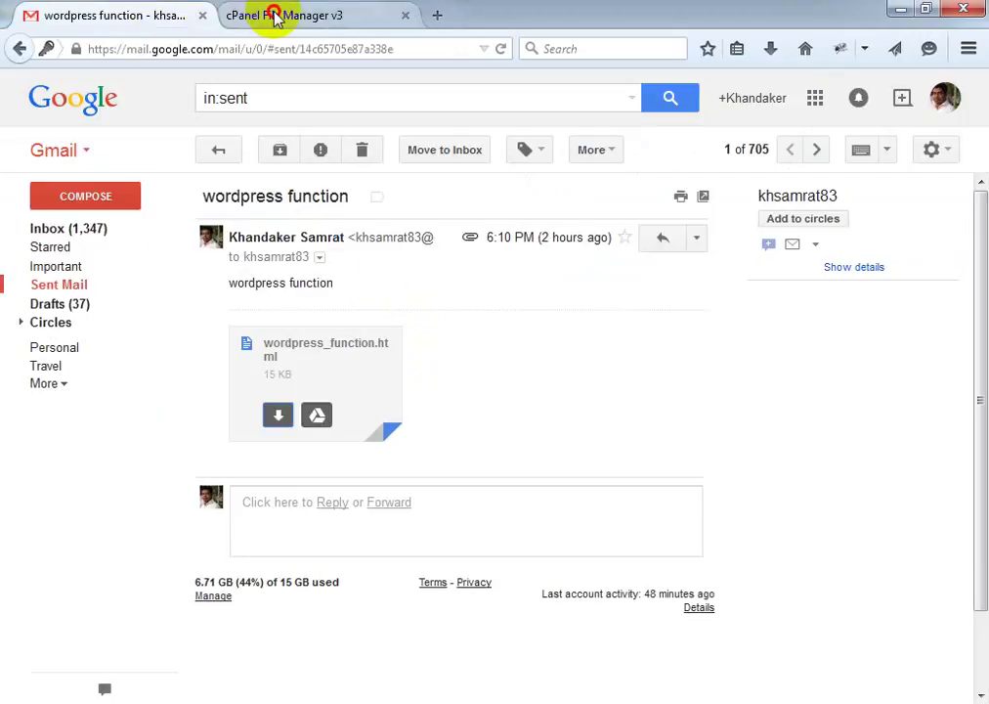
left_click(265, 14)
left_click(182, 51)
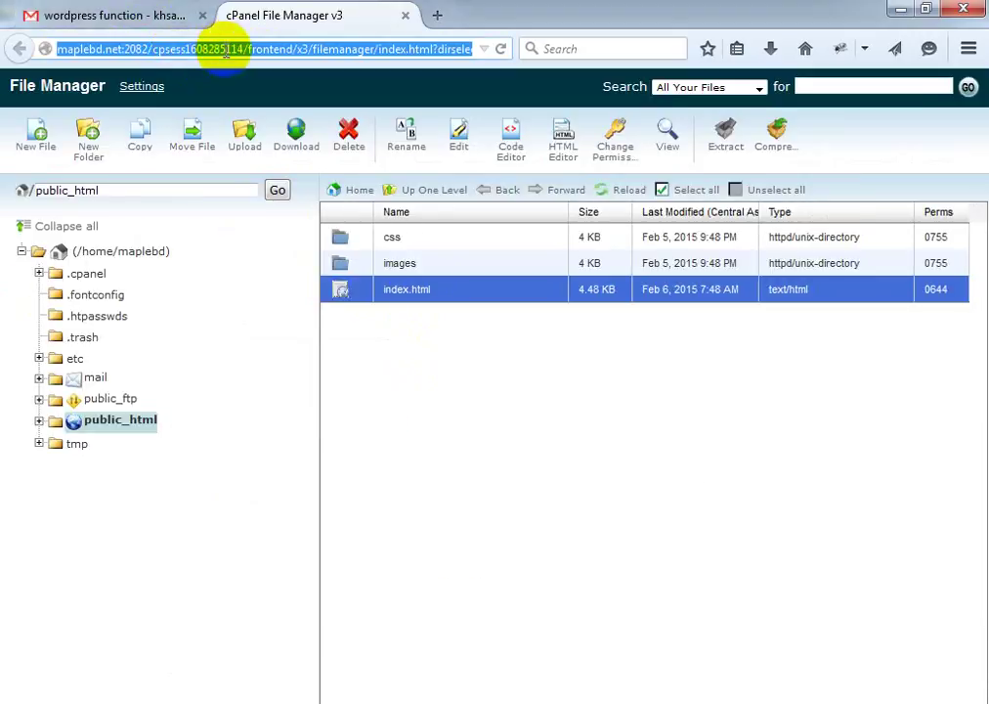
left_click(438, 15)
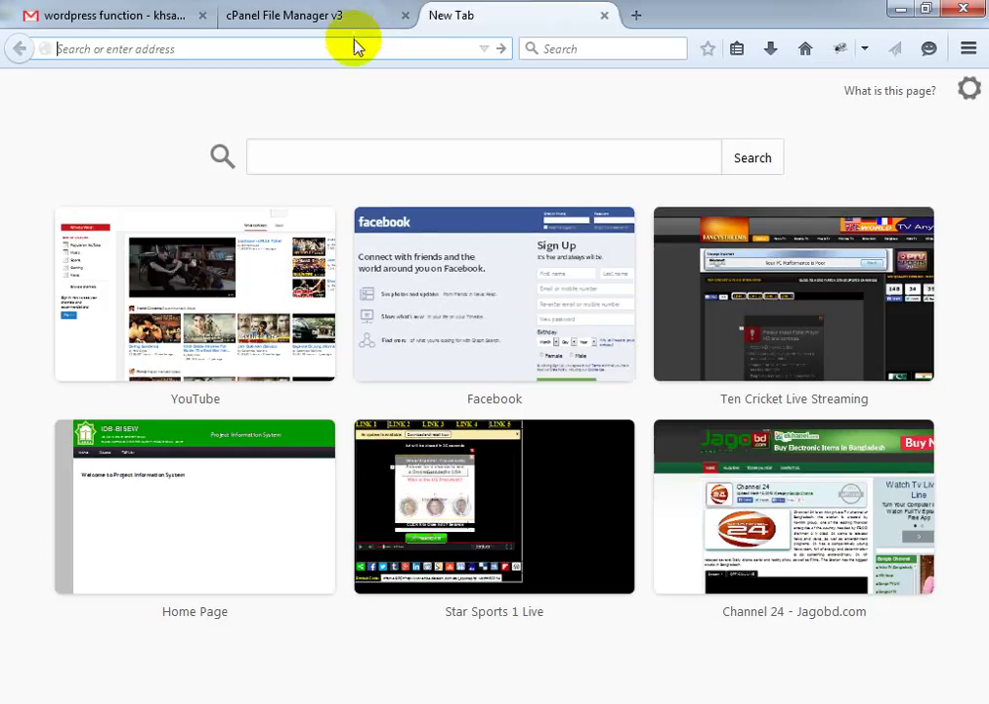
Paste the File Manager address, trim it to frontend/x3/index.html and load the cPanel X Main page
key("ctrl+v")
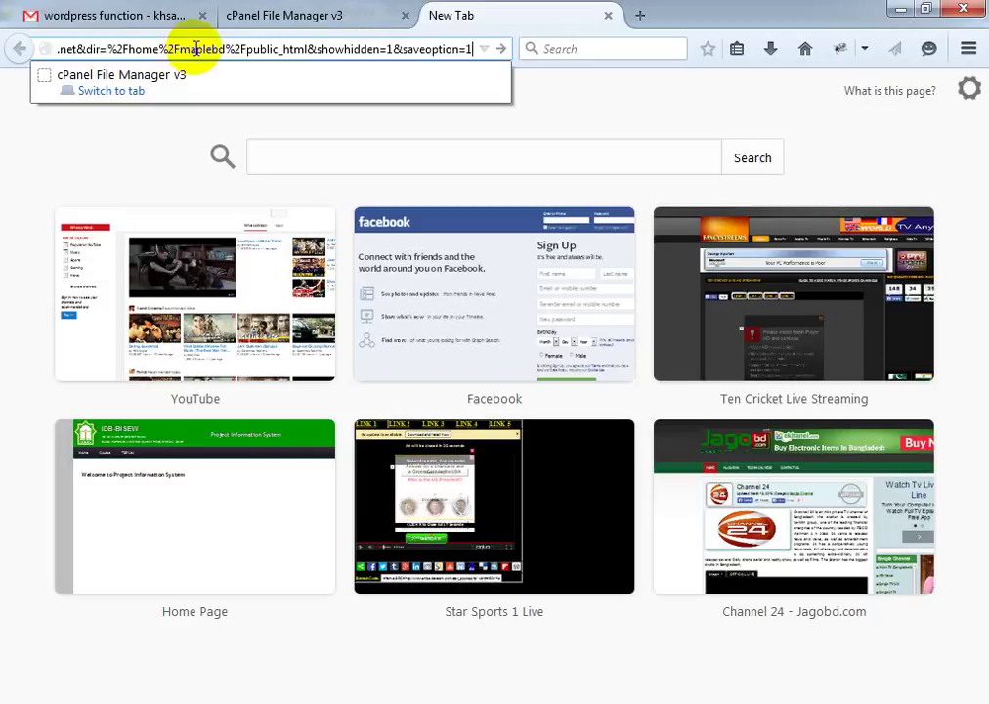
key("Left")
key("Left")
key("Left")
key("Left")
key("Left")
key("Left")
key("Left")
key("Left")
key("Left")
key("Left")
key("Left")
key("Left")
key("Left")
key("Left")
key("Left")
key("Left")
key("Left")
key("Left")
key("Left")
key("Left")
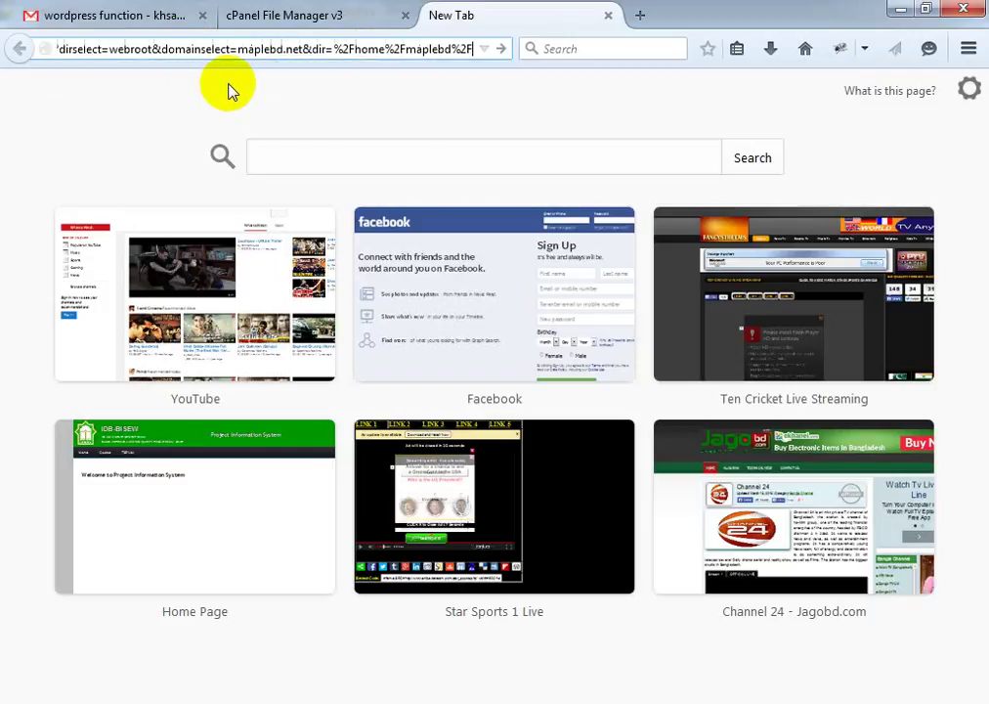
key("Left")
key("Left")
key("Left")
key("Left")
key("Left")
key("Left")
key("Left")
key("Left")
key("Left")
key("Left")
key("Left")
key("Left")
key("Left")
key("Left")
key("Left")
key("Left")
key("Left")
key("Left")
key("Left")
key("Left")
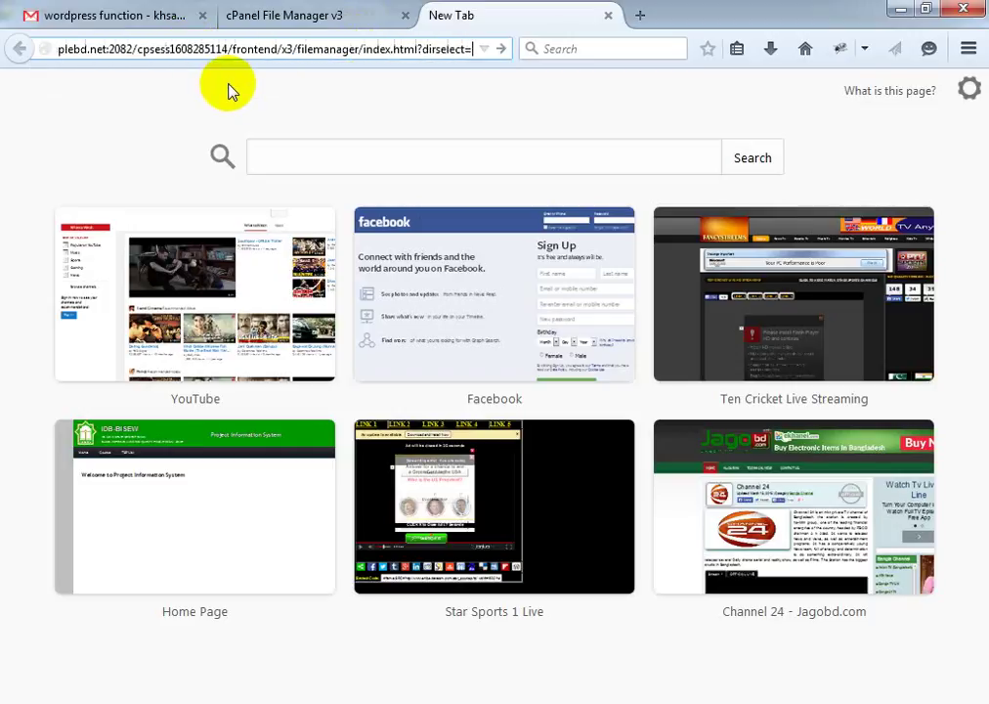
key("BackSpace")
key("BackSpace")
key("BackSpace")
key("BackSpace")
key("BackSpace")
key("BackSpace")
key("BackSpace")
key("BackSpace")
key("BackSpace")
key("BackSpace")
key("BackSpace")
key("BackSpace")
key("BackSpace")
key("BackSpace")
key("BackSpace")
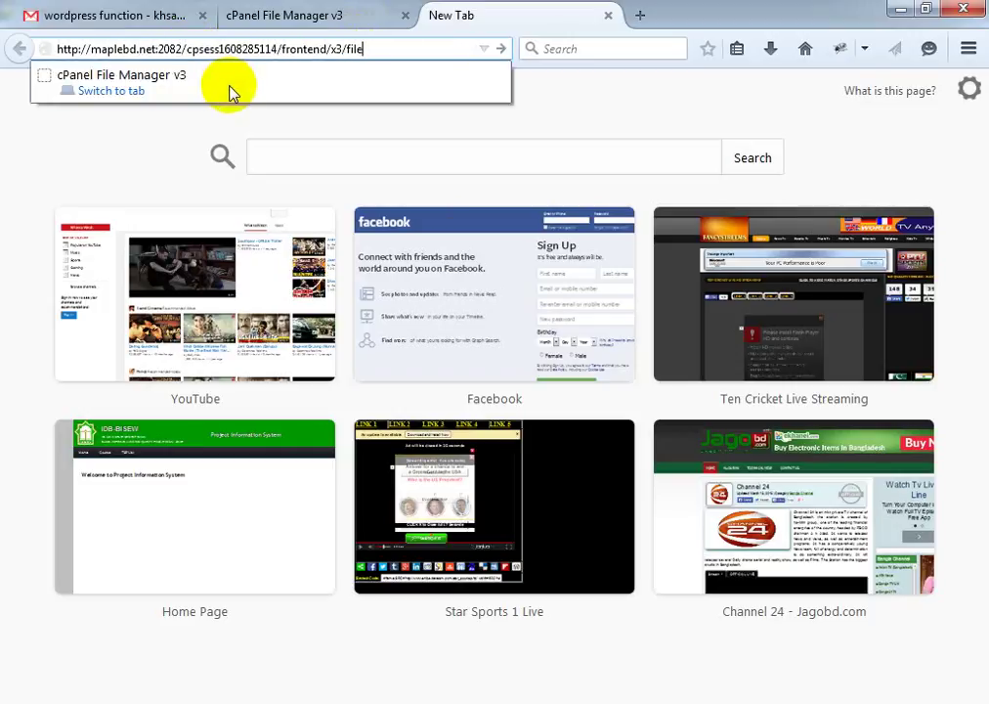
key("BackSpace")
key("BackSpace")
key("BackSpace")
key("BackSpace")
key("BackSpace")
key("BackSpace")
key("BackSpace")
key("BackSpace")
key("BackSpace")
key("BackSpace")
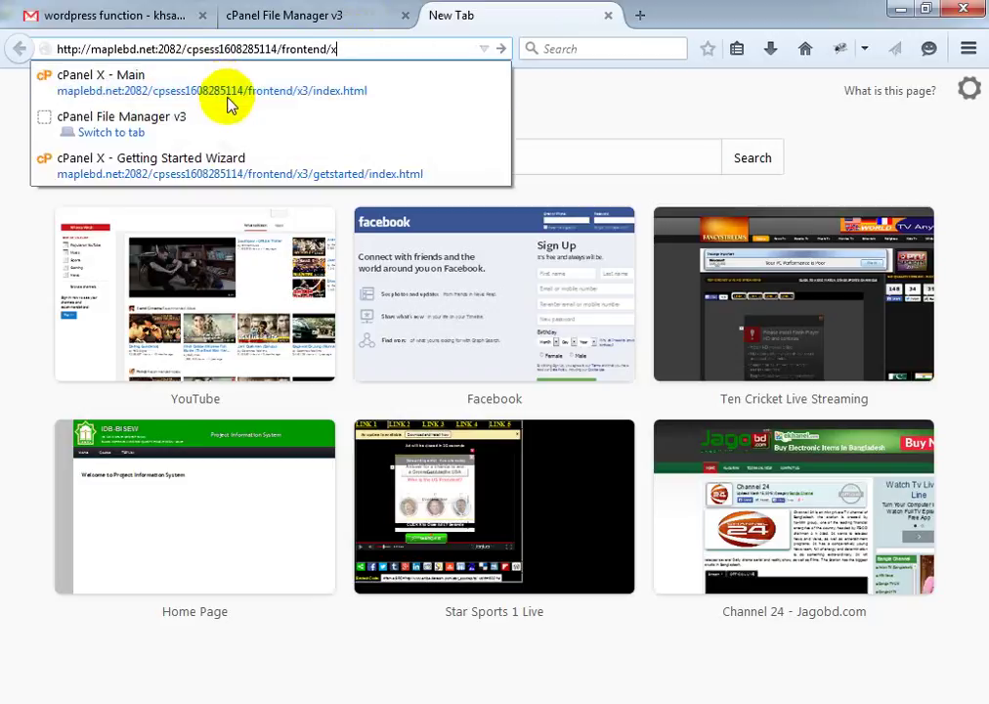
key("BackSpace")
key("BackSpace")
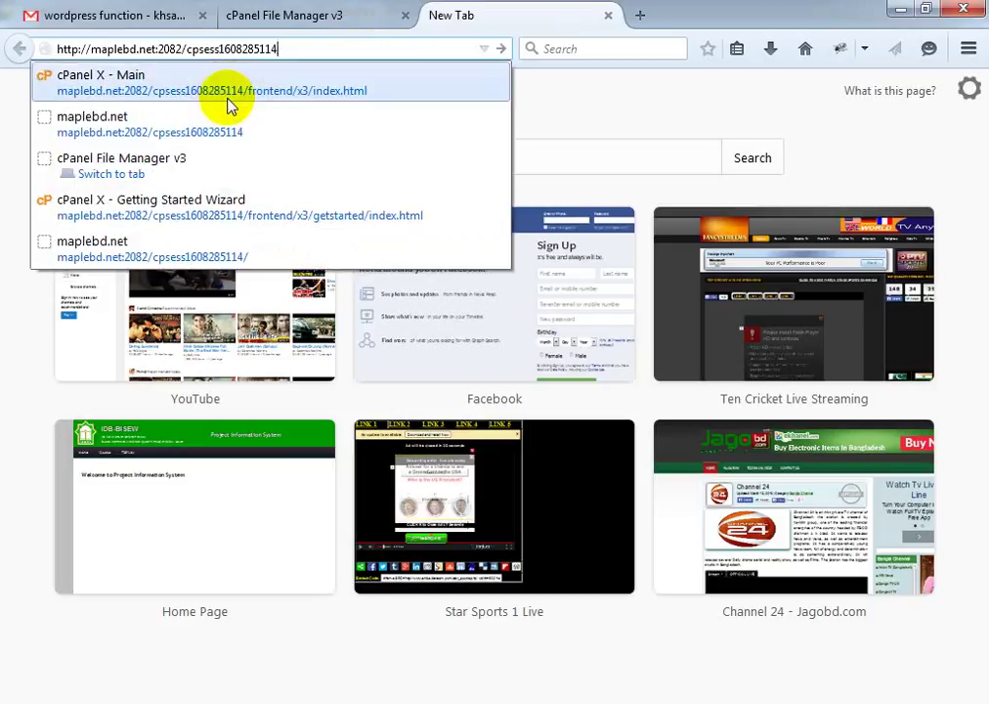
key("Return")
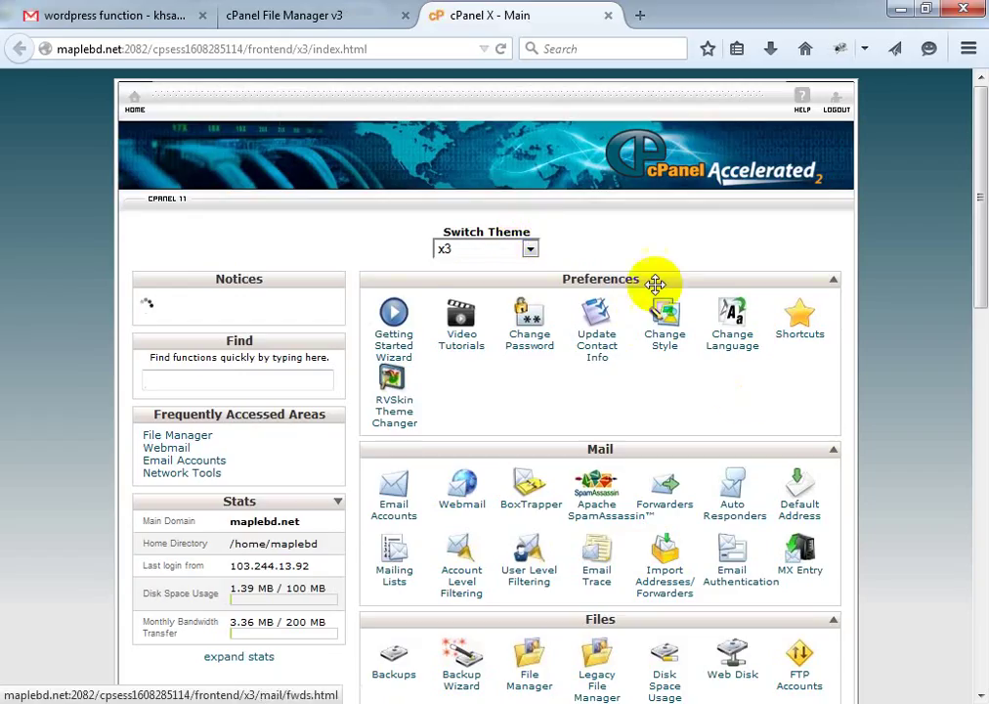
scroll(650, 459, "down", 6)
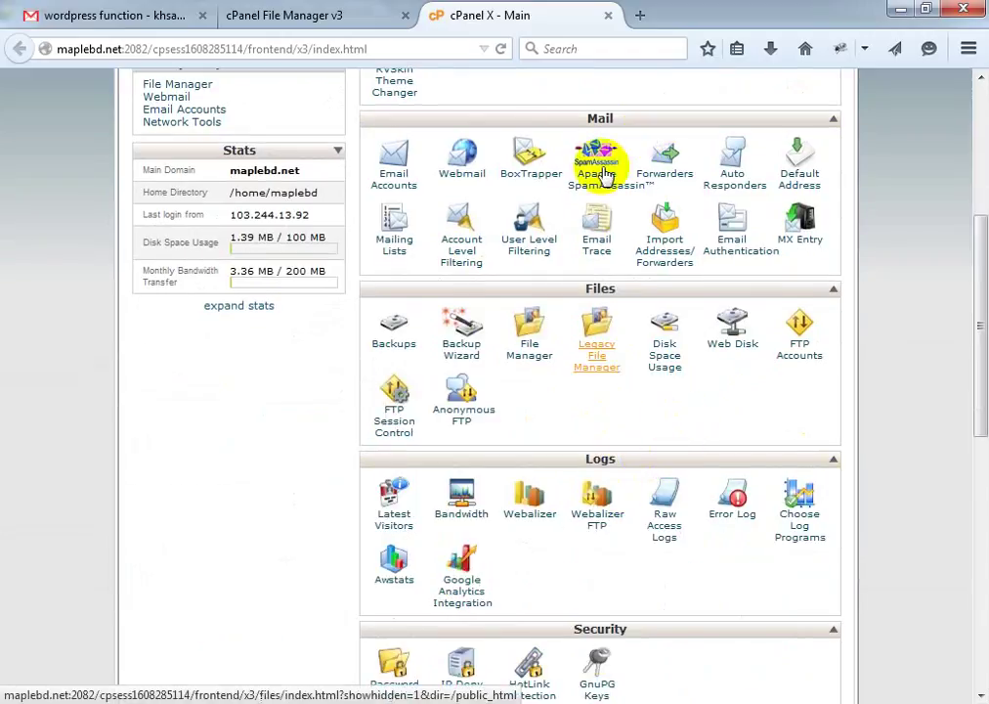
scroll(571, 380, "down", 12)
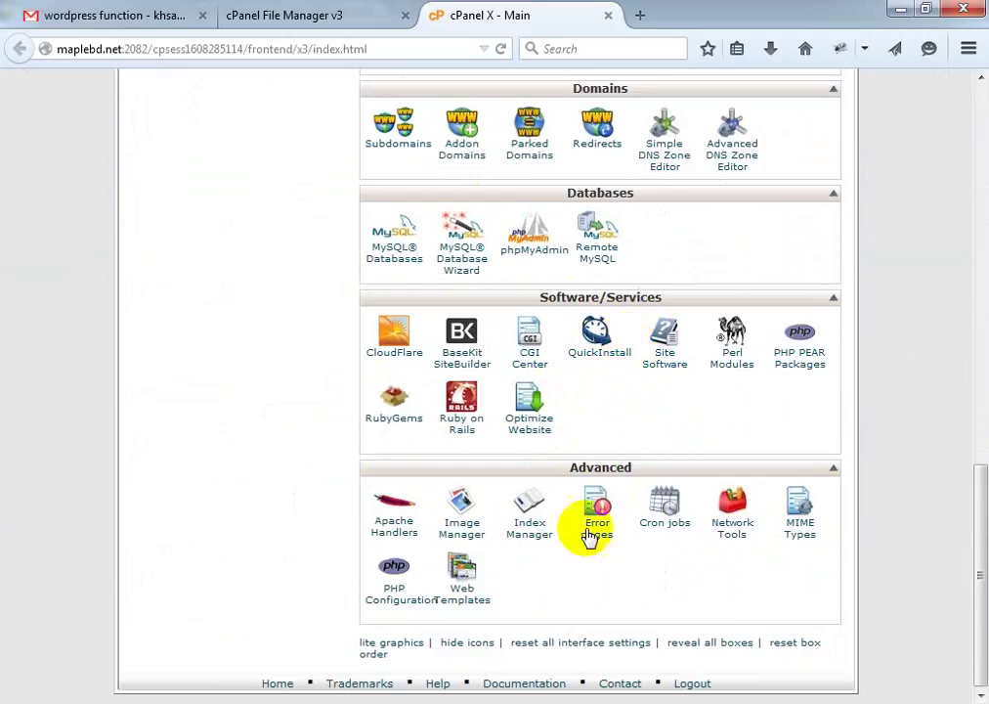
scroll(652, 562, "up", 15)
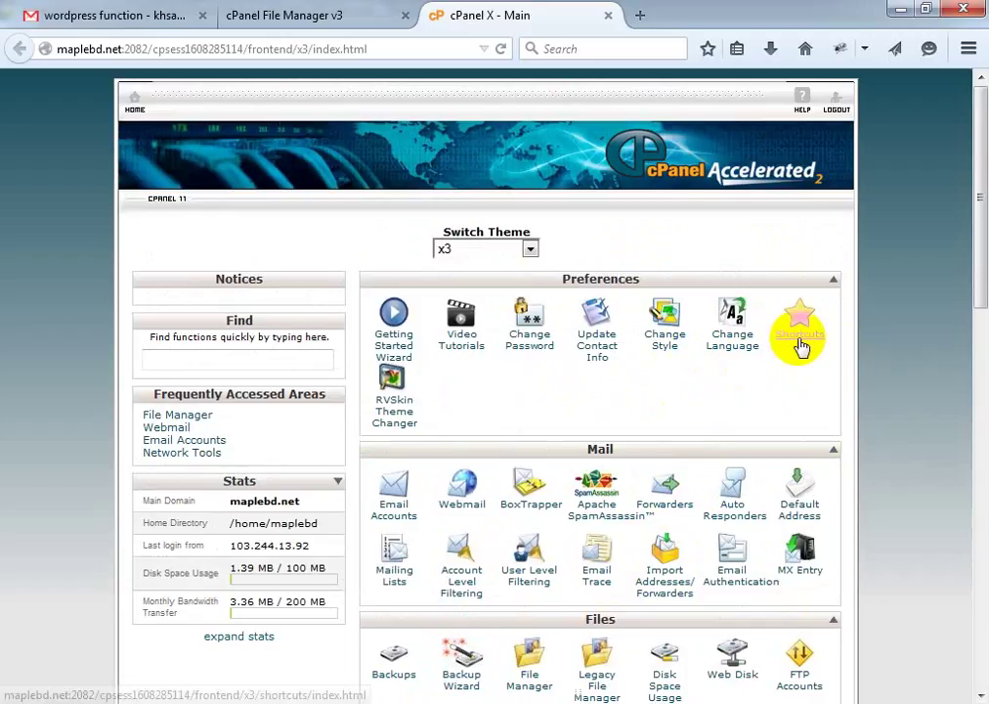
scroll(799, 347, "down", 3)
scroll(810, 327, "down", 4)
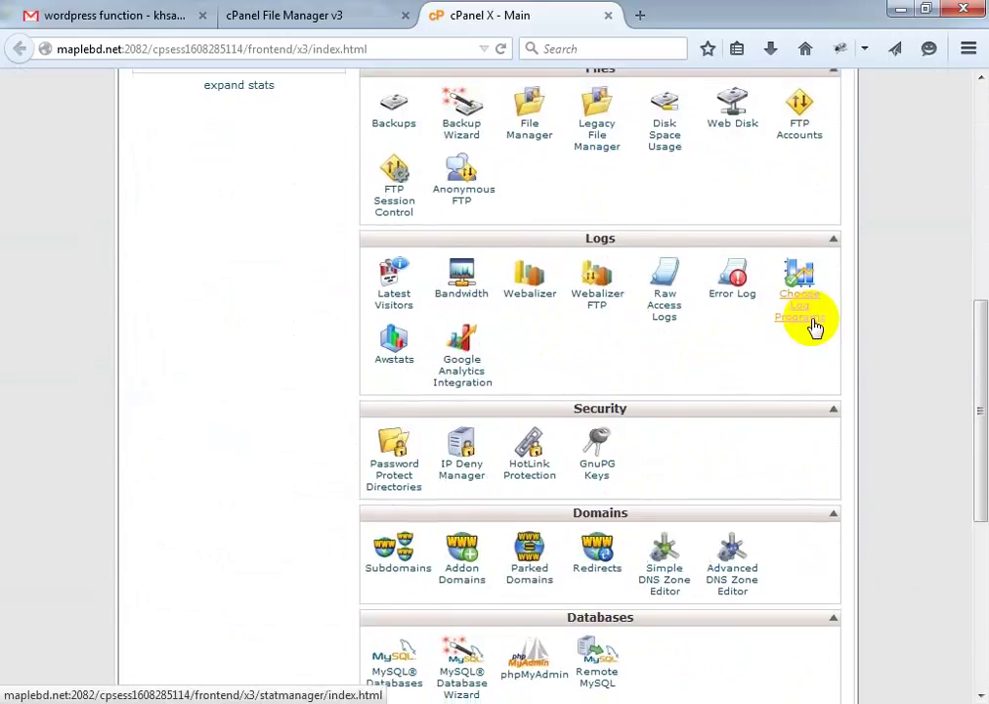
scroll(814, 328, "down", 3)
scroll(802, 335, "down", 1)
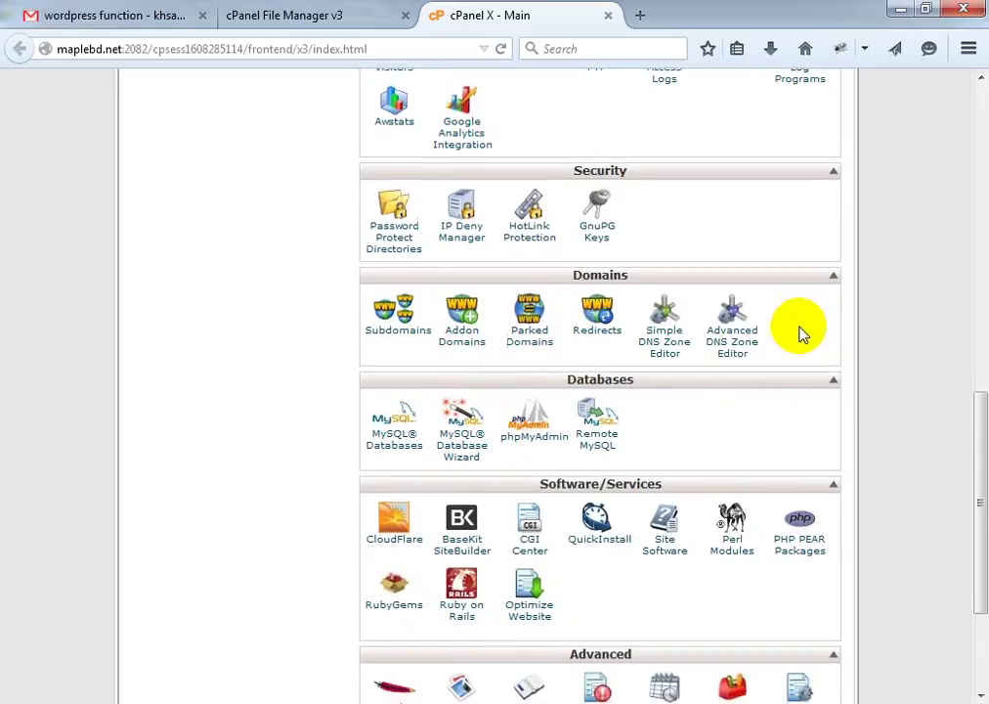
scroll(799, 335, "down", 2)
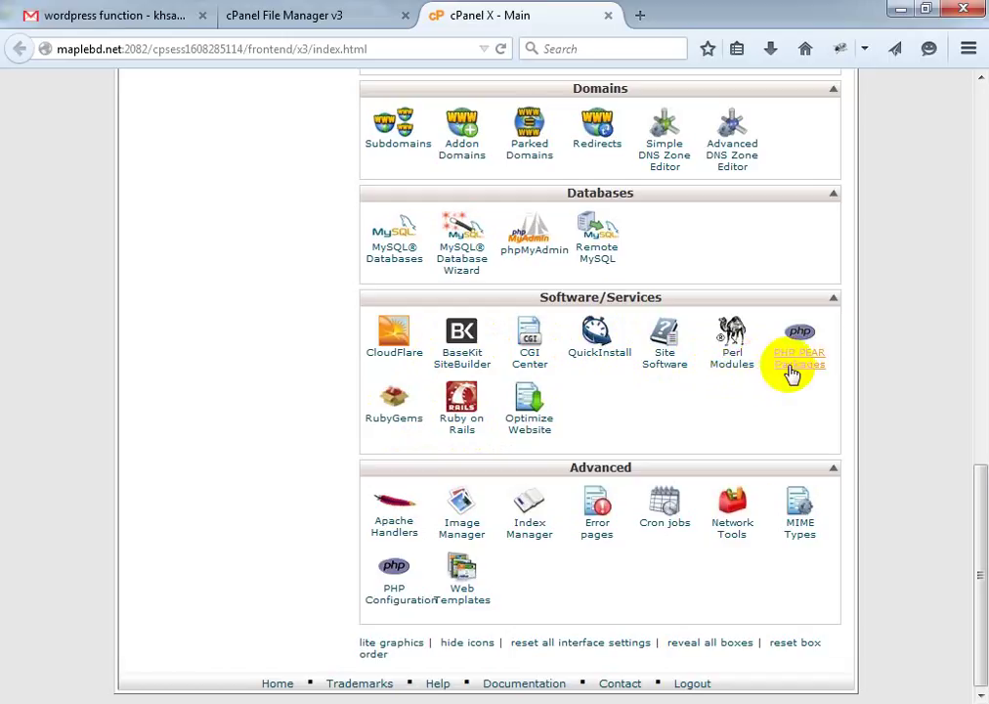
Scroll the cPanel home page to CloudFlare under Software/Services and open its sign-up page
scroll(790, 369, "up", 3)
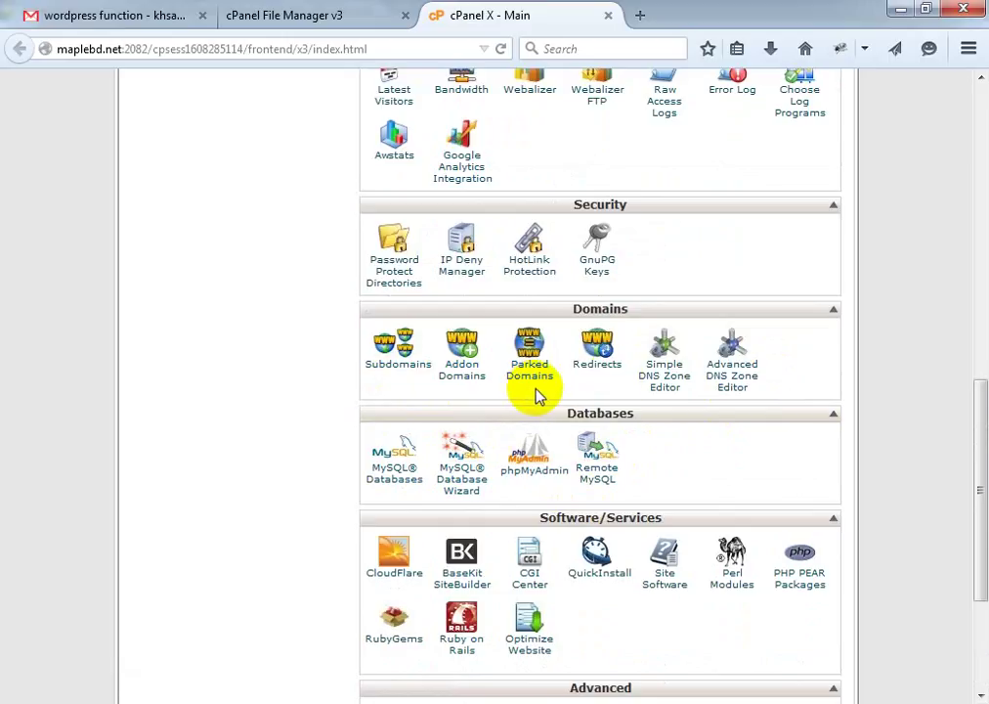
scroll(826, 386, "up", 5)
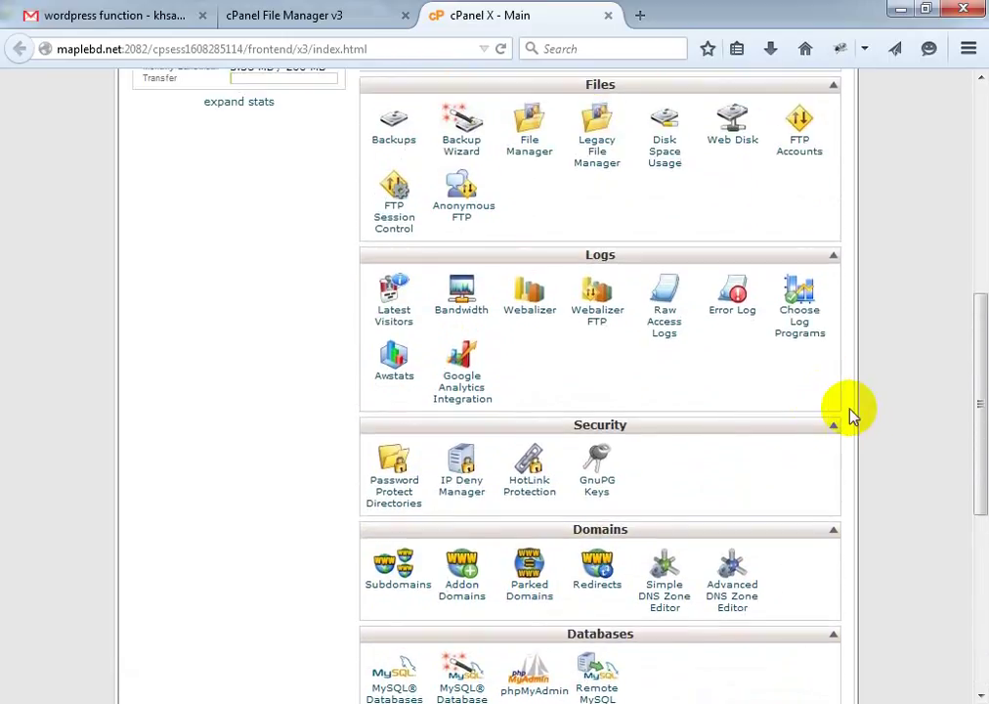
scroll(848, 414, "up", 3)
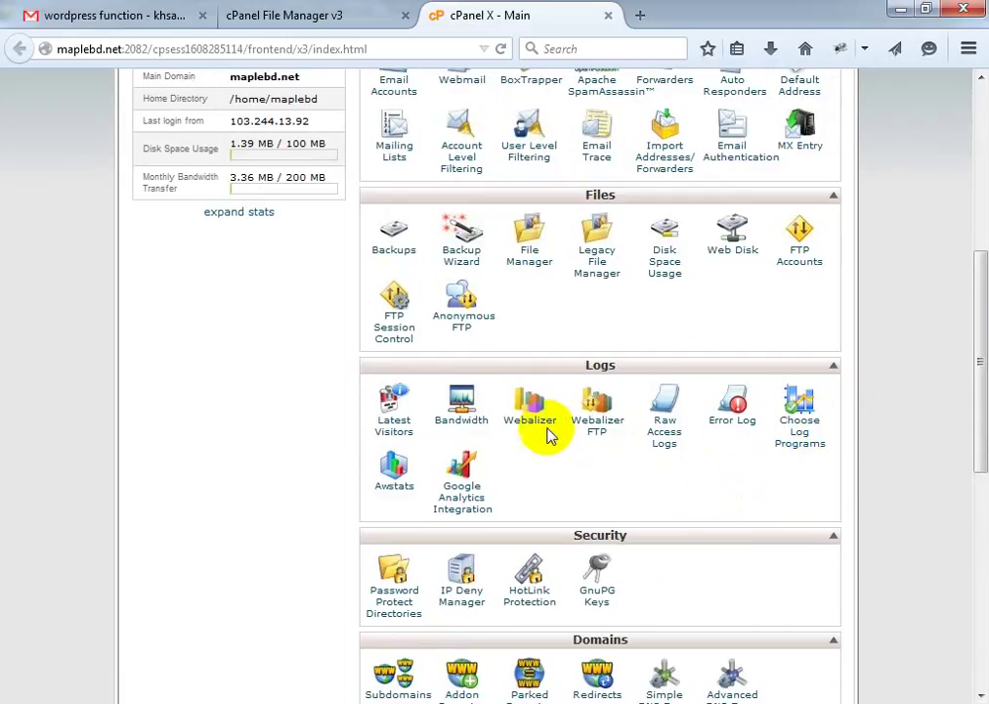
scroll(543, 472, "up", 4)
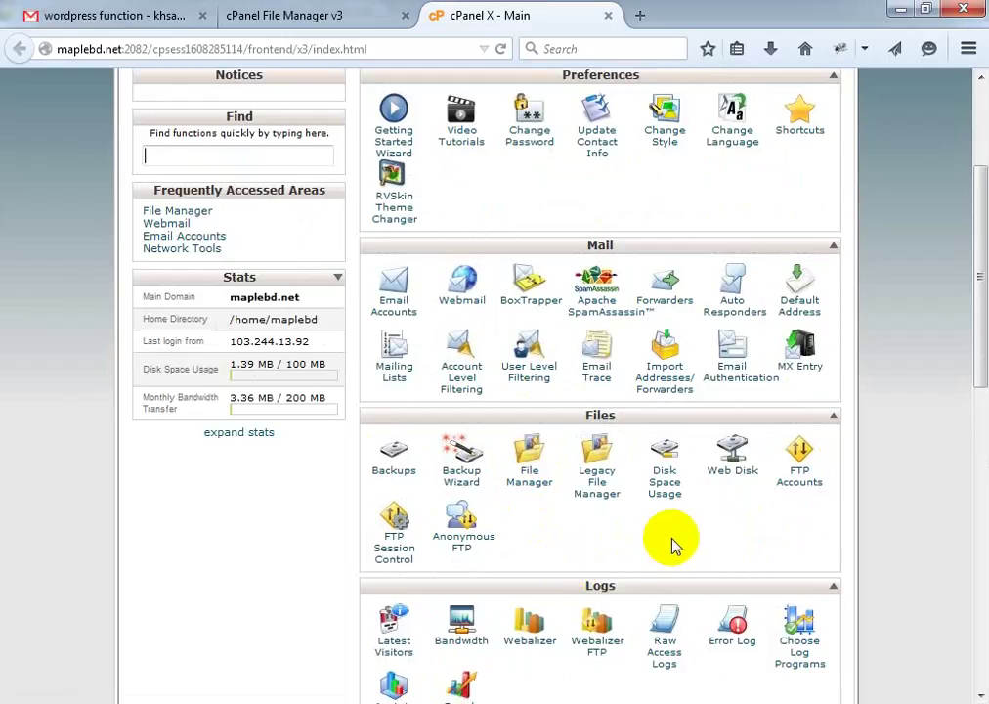
scroll(673, 544, "up", 4)
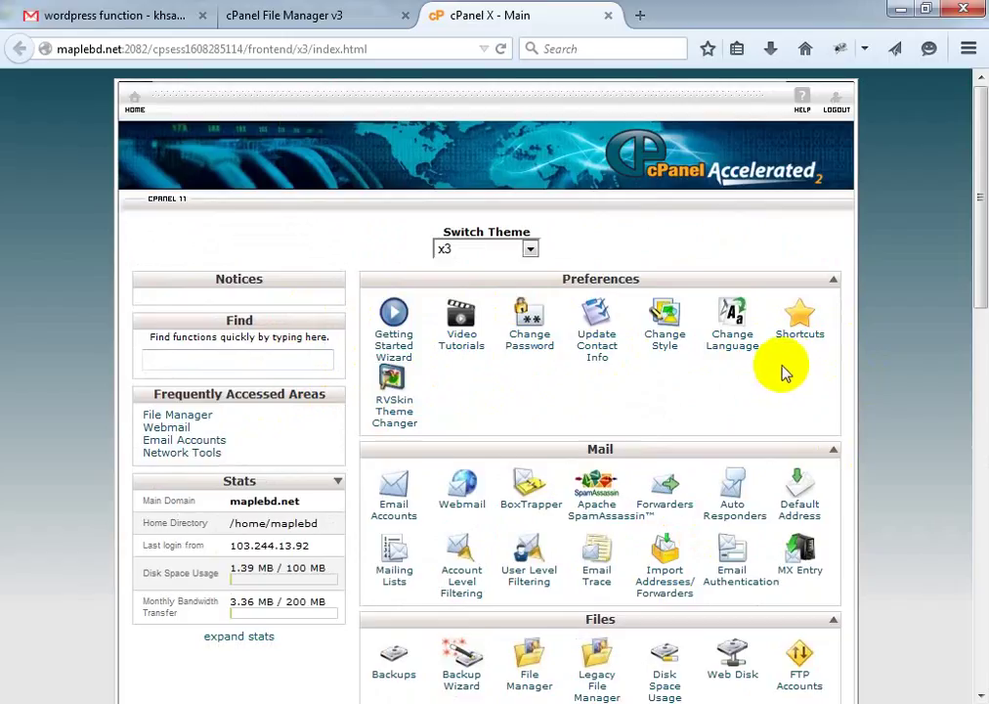
scroll(781, 371, "down", 3)
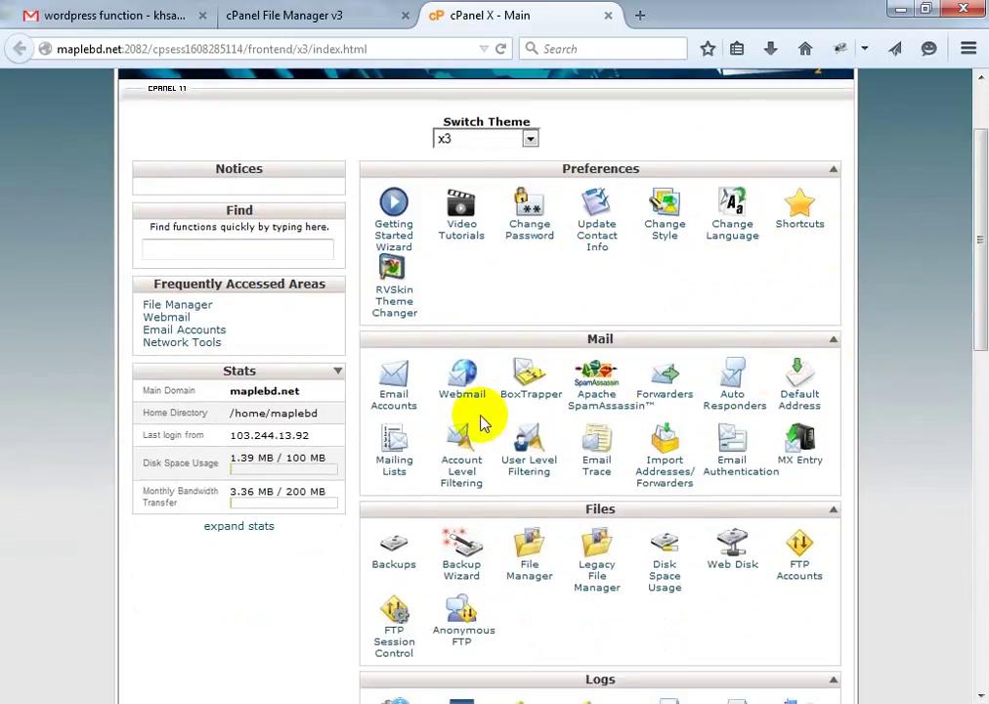
scroll(512, 420, "down", 3)
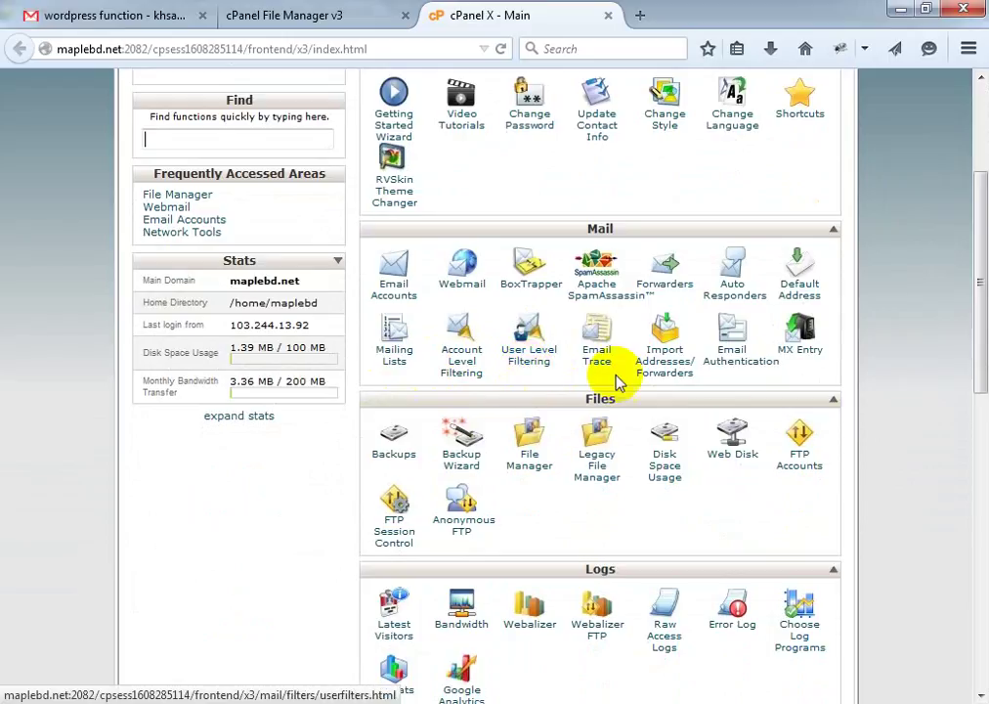
scroll(812, 375, "down", 2)
scroll(805, 358, "down", 4)
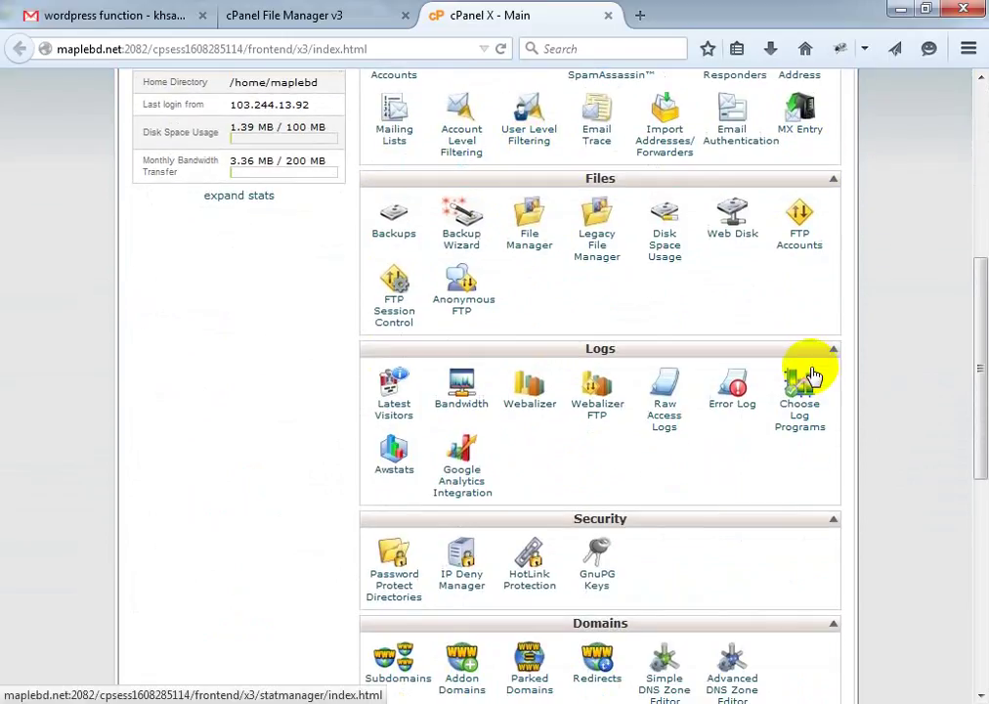
scroll(841, 368, "down", 6)
scroll(787, 366, "down", 3)
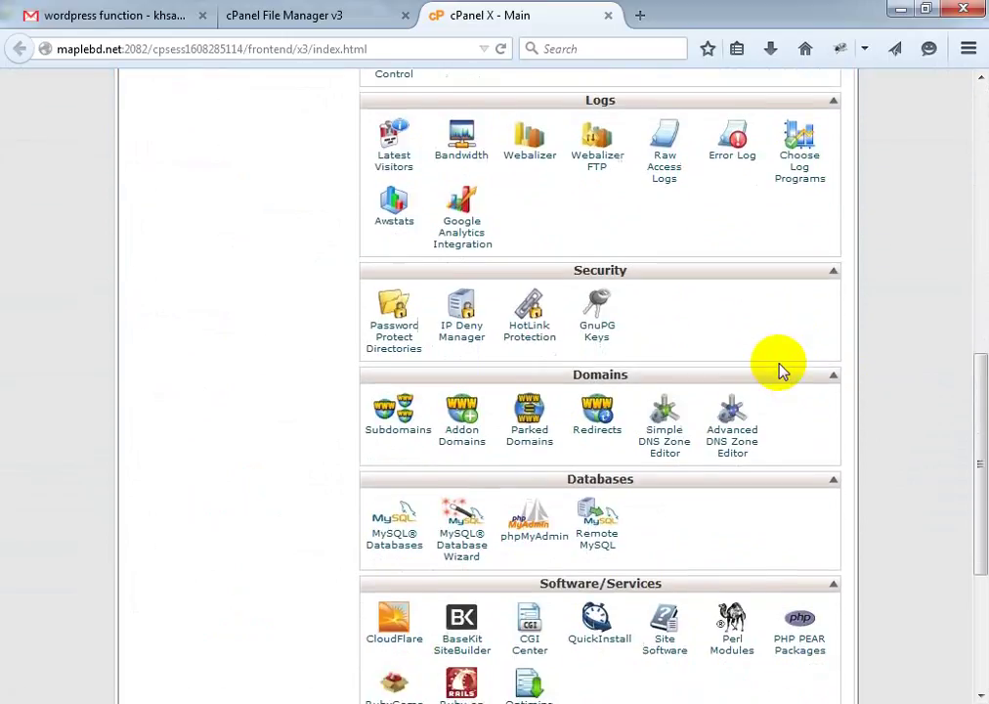
scroll(732, 425, "down", 3)
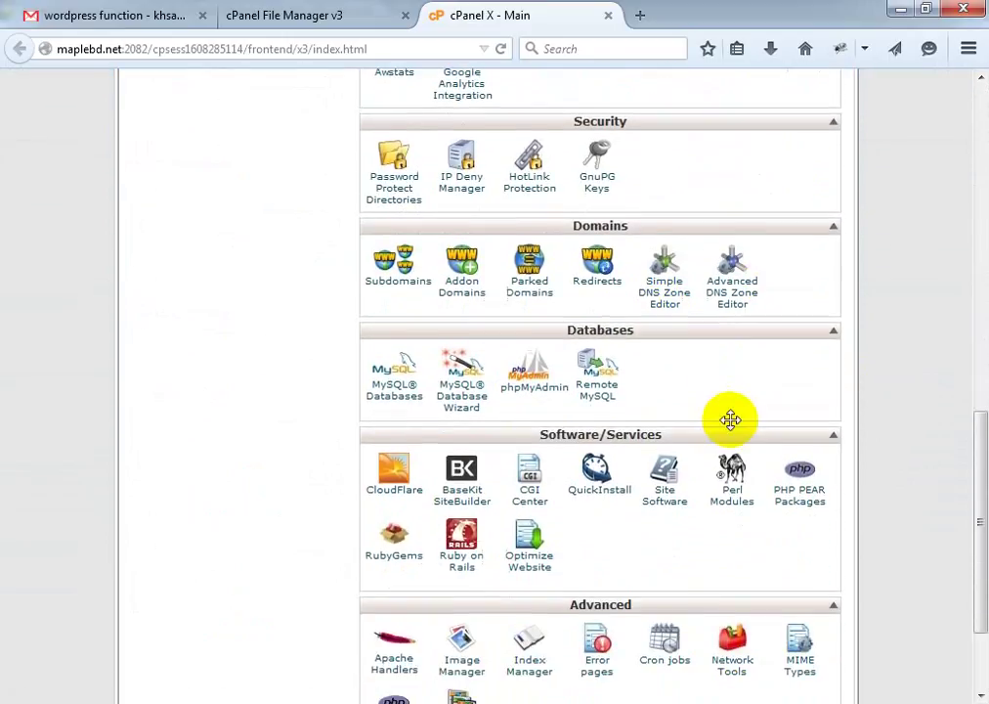
scroll(732, 420, "down", 3)
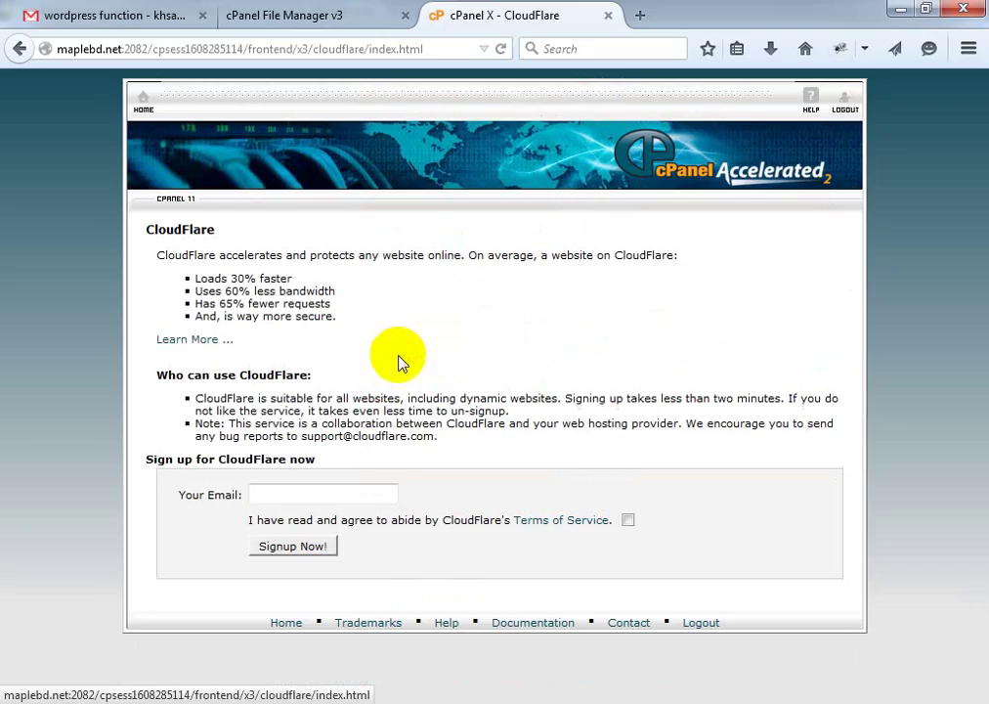
Go back to the cPanel home page and scroll down to QuickInstall under Software/Services
left_click(20, 47)
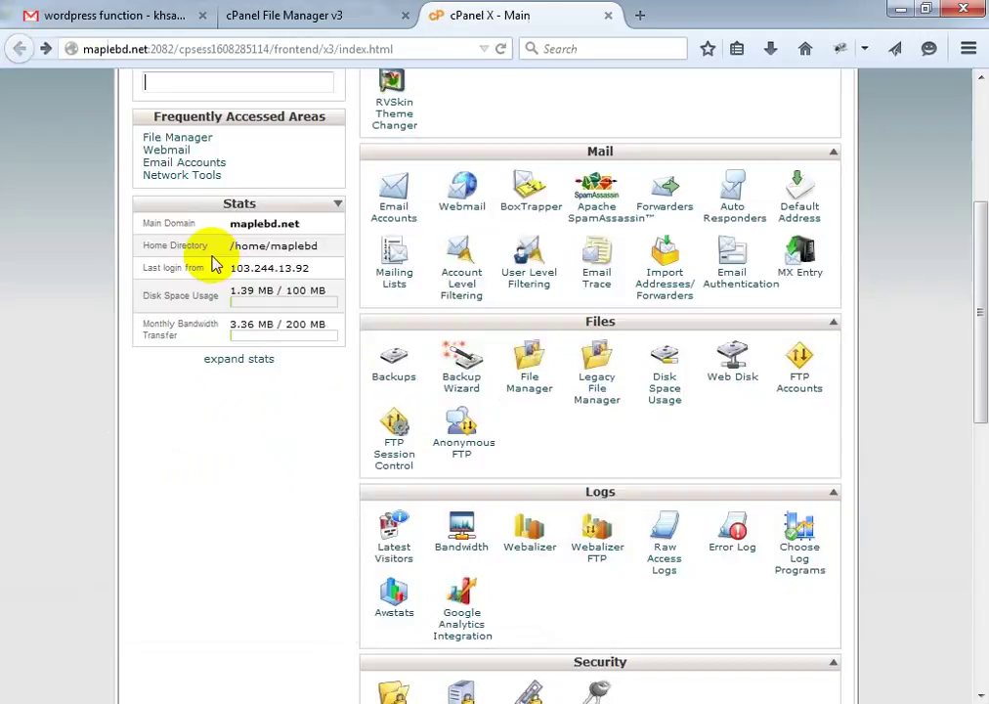
scroll(510, 510, "down", 4)
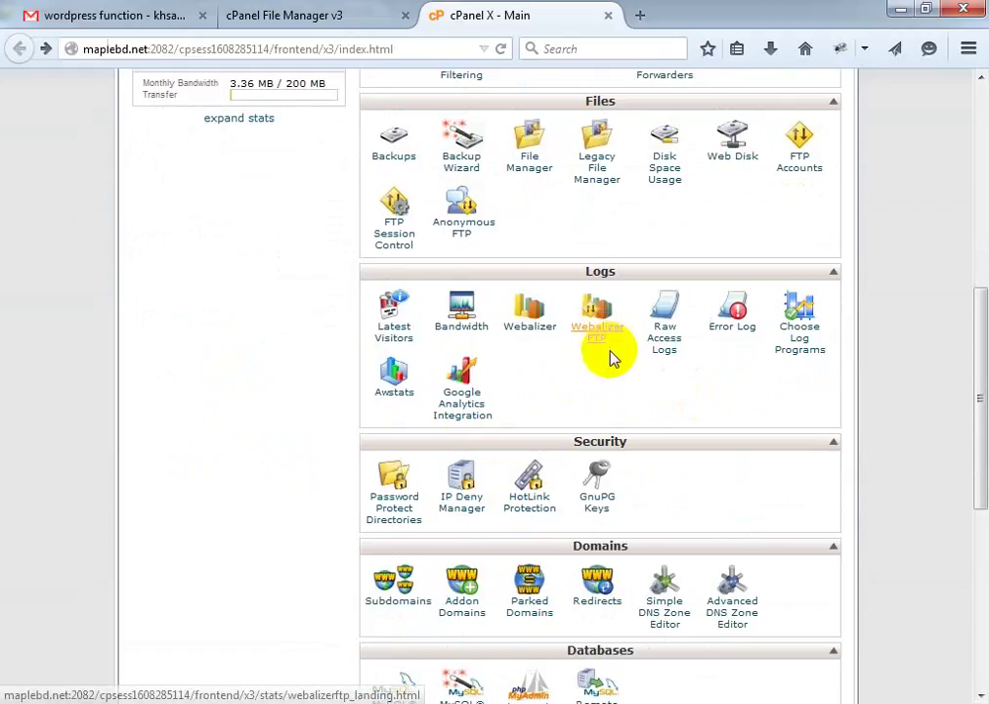
scroll(610, 369, "down", 4)
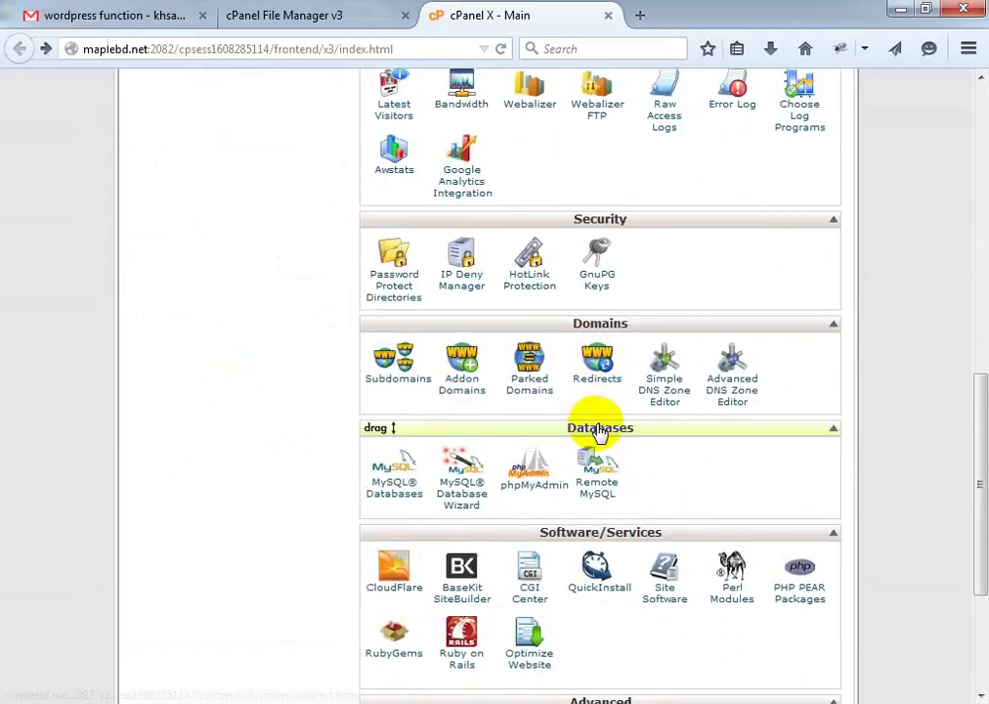
scroll(596, 430, "down", 3)
scroll(601, 405, "down", 2)
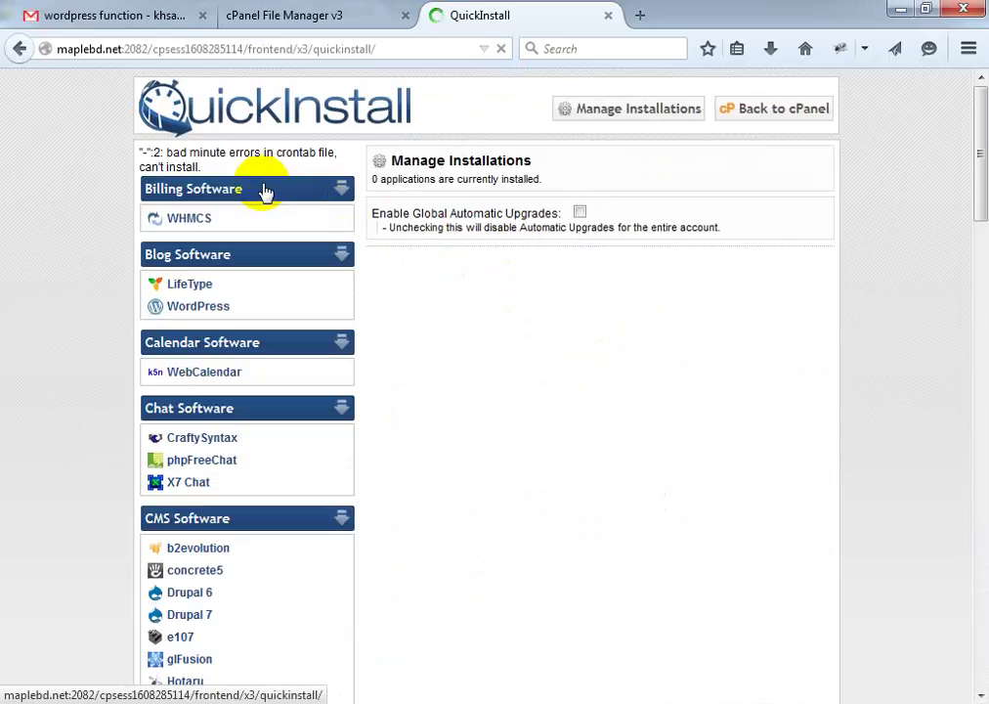
Open the WordPress 4.0.1 installer under Blog Software and look over its empty form
left_click(266, 309)
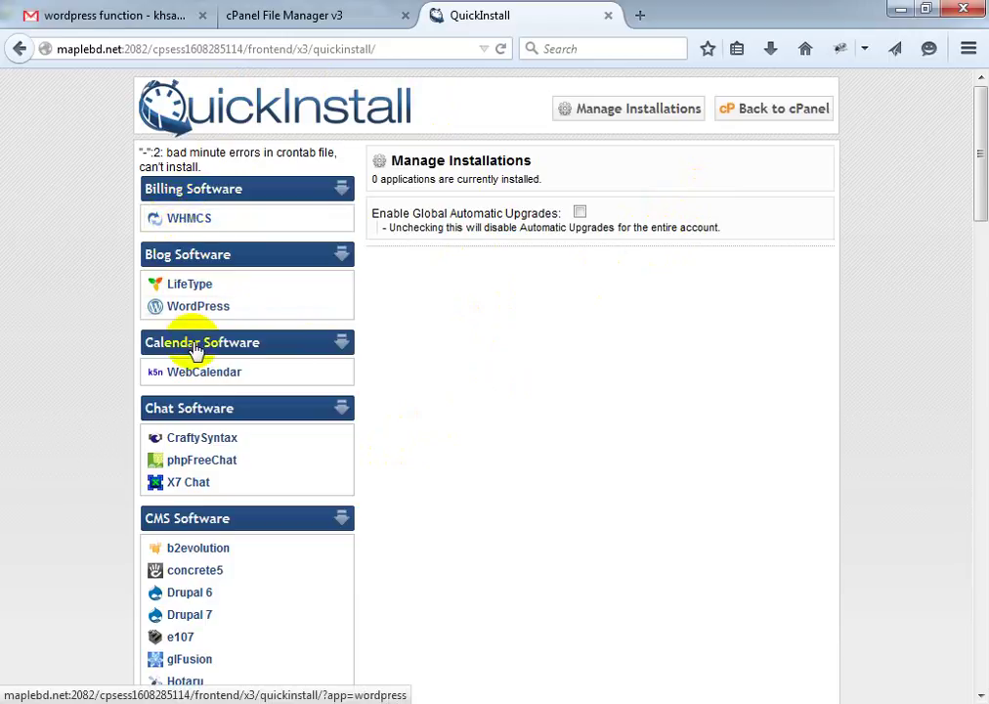
scroll(178, 408, "down", 2)
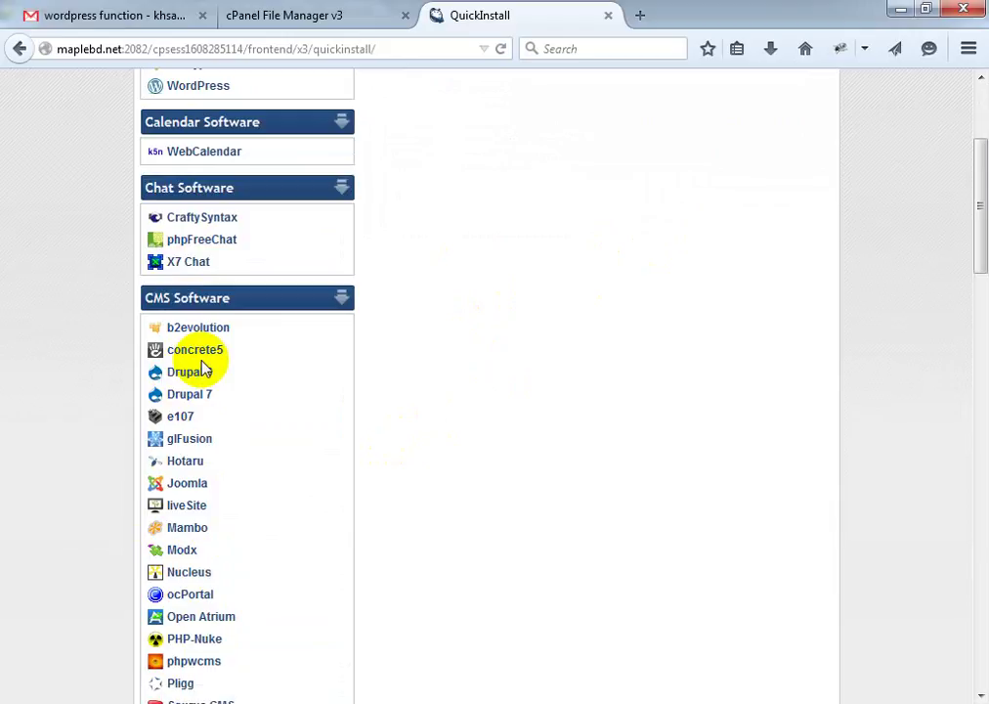
scroll(97, 217, "up", 2)
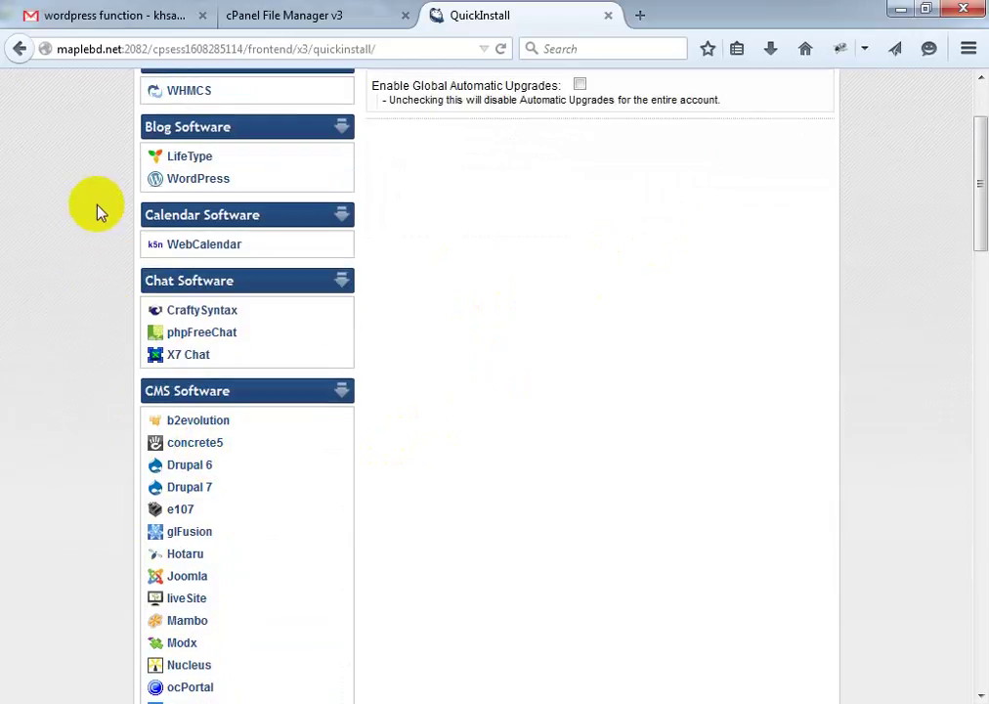
scroll(225, 518, "down", 2)
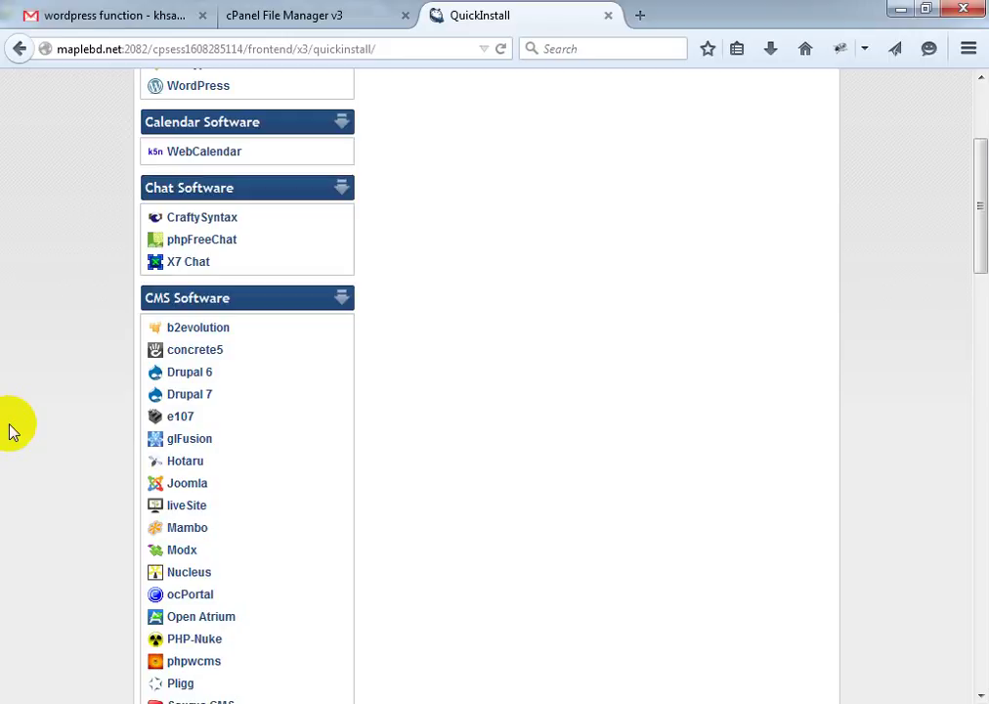
scroll(18, 308, "up", 4)
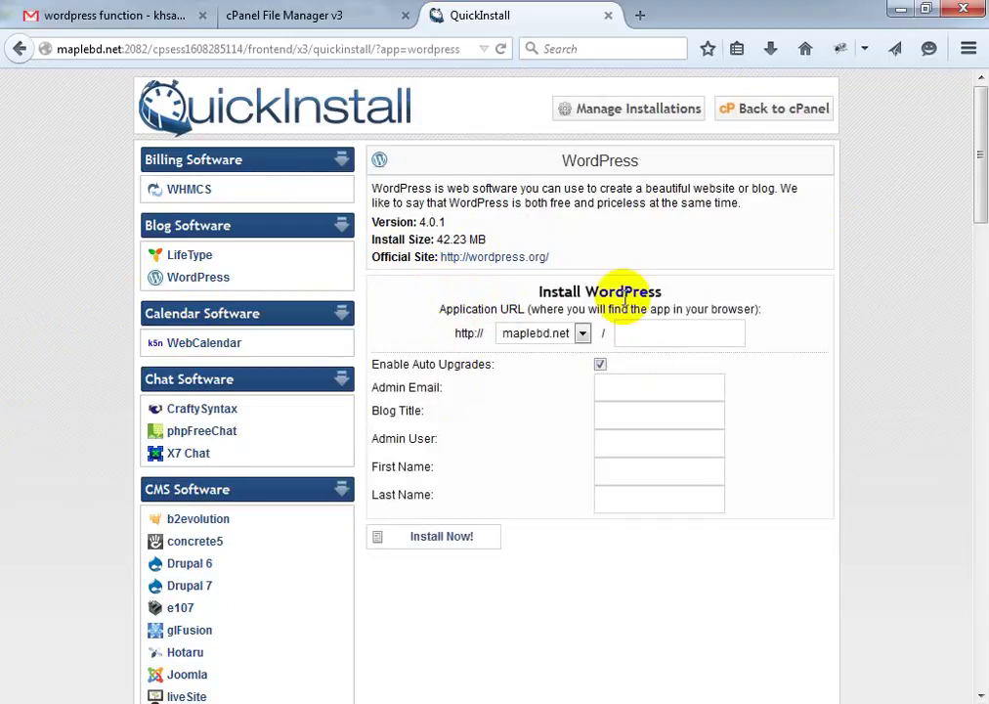
Keep maplebd.net as the install domain with wp as the path, then switch to the sent-email tab
scroll(552, 347, "down", 2)
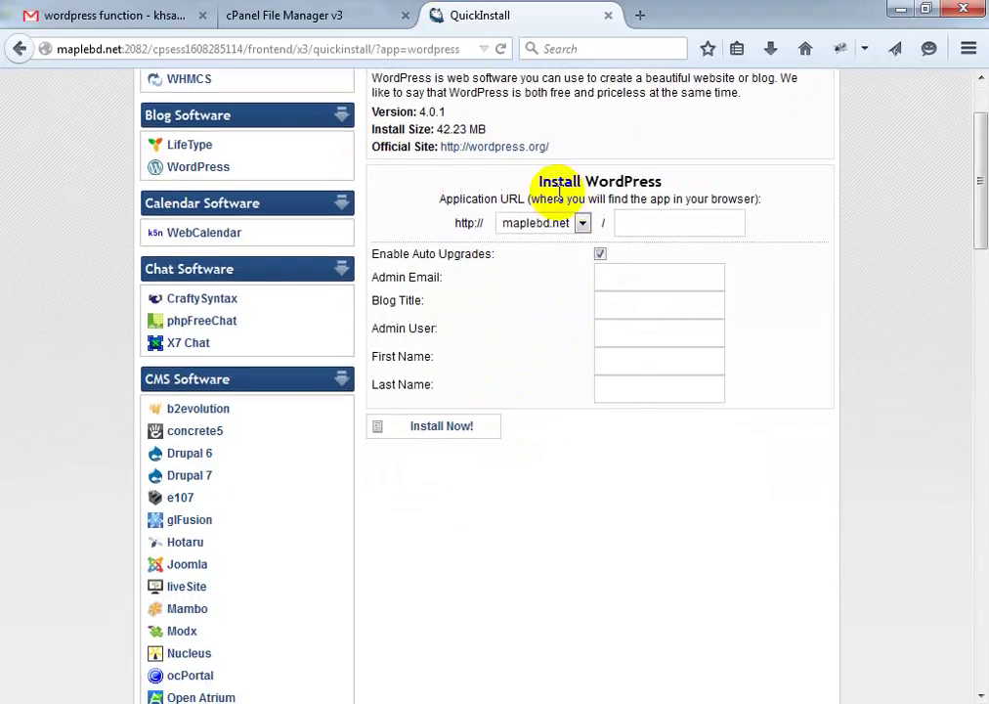
left_click_drag(552, 181, 649, 184)
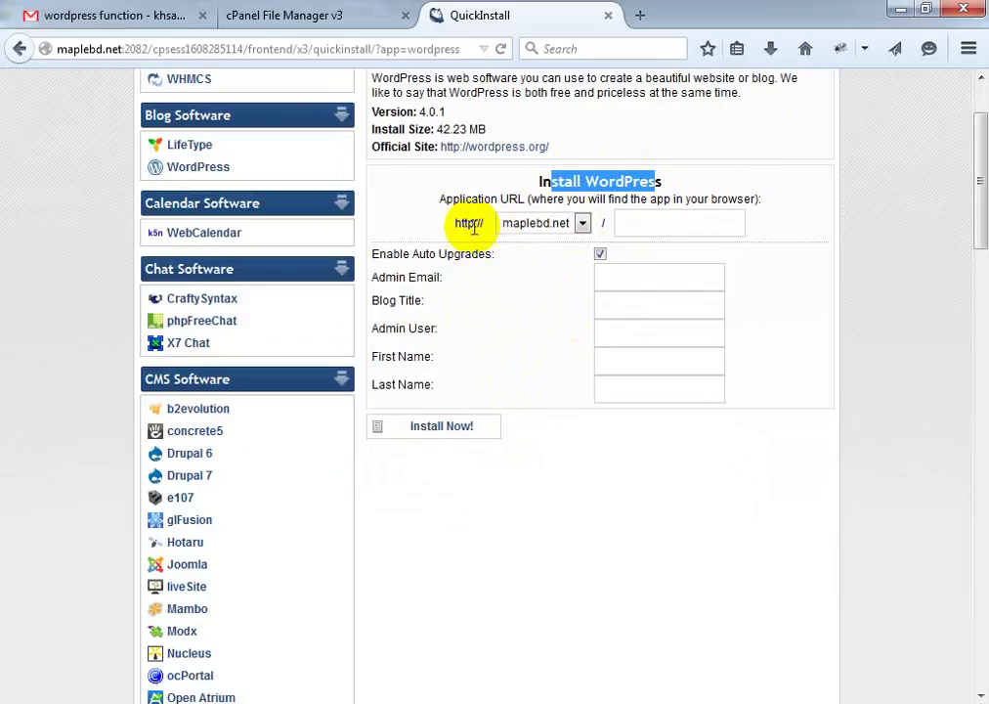
left_click(583, 223)
left_click(582, 224)
left_click(645, 223)
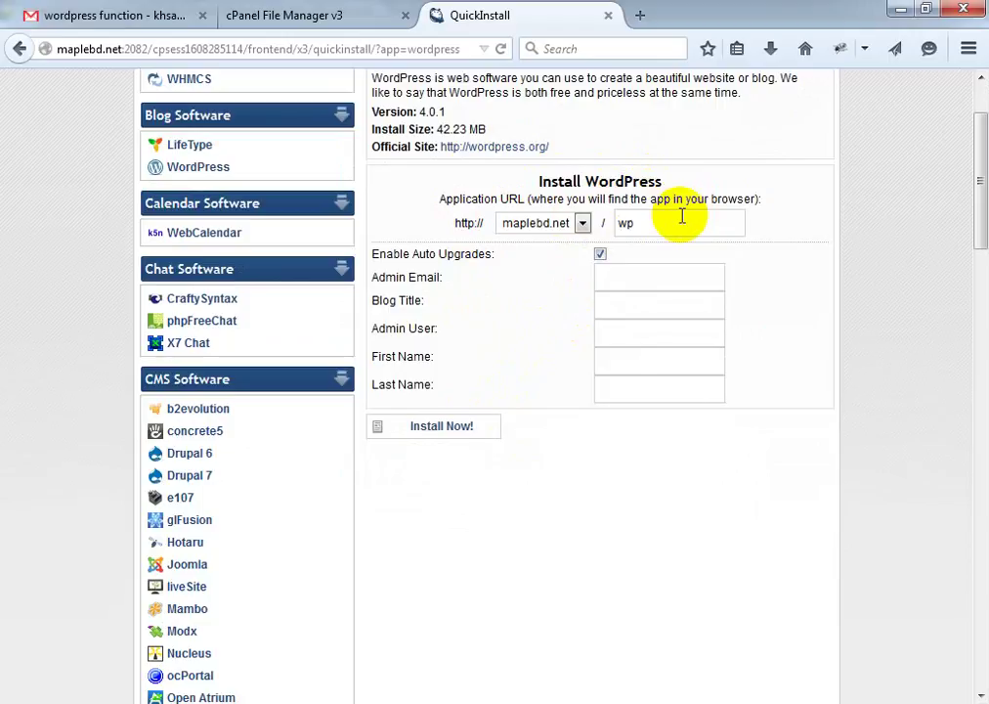
left_click(84, 14)
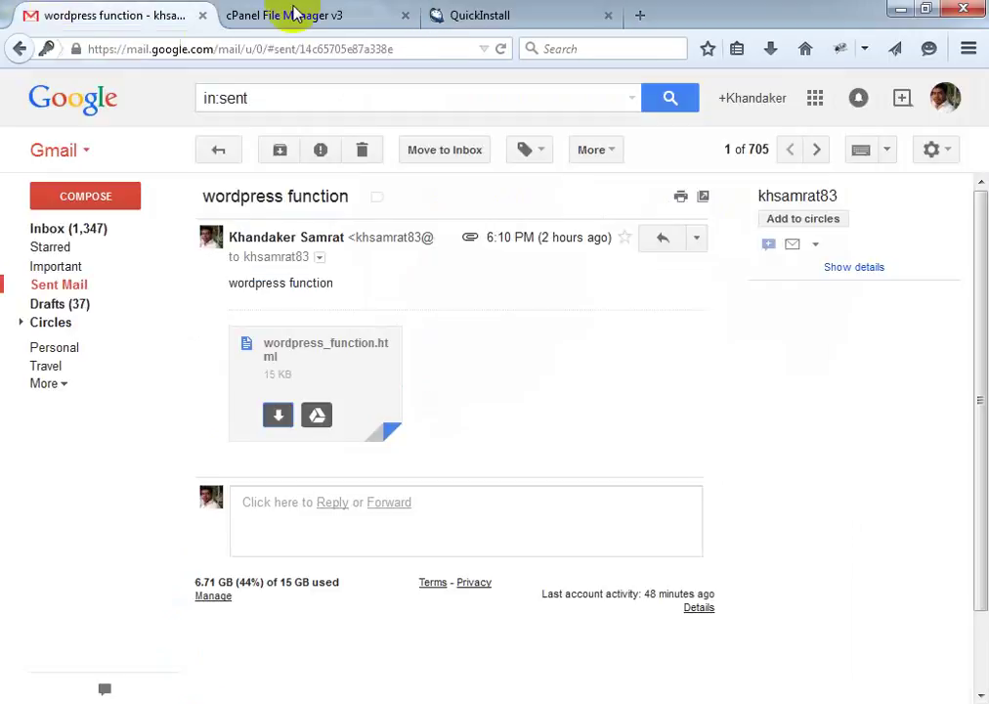
Load maplebd.net/wp in a new tab, confirm the 404 Page Not Found, and return to the form
left_click(640, 17)
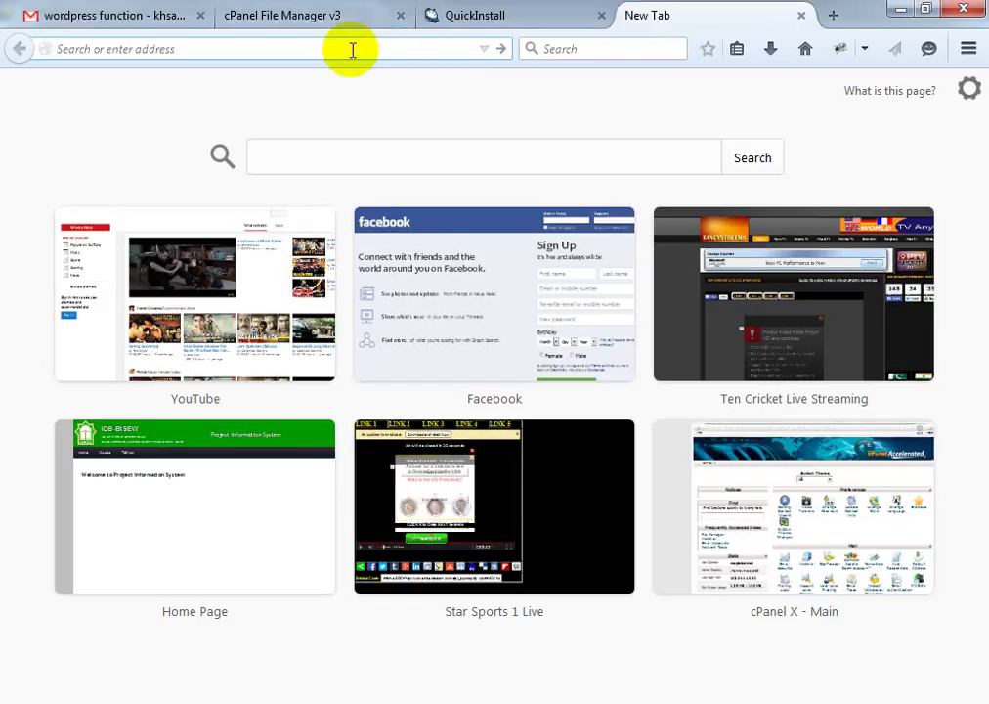
type("maplebd.net/")
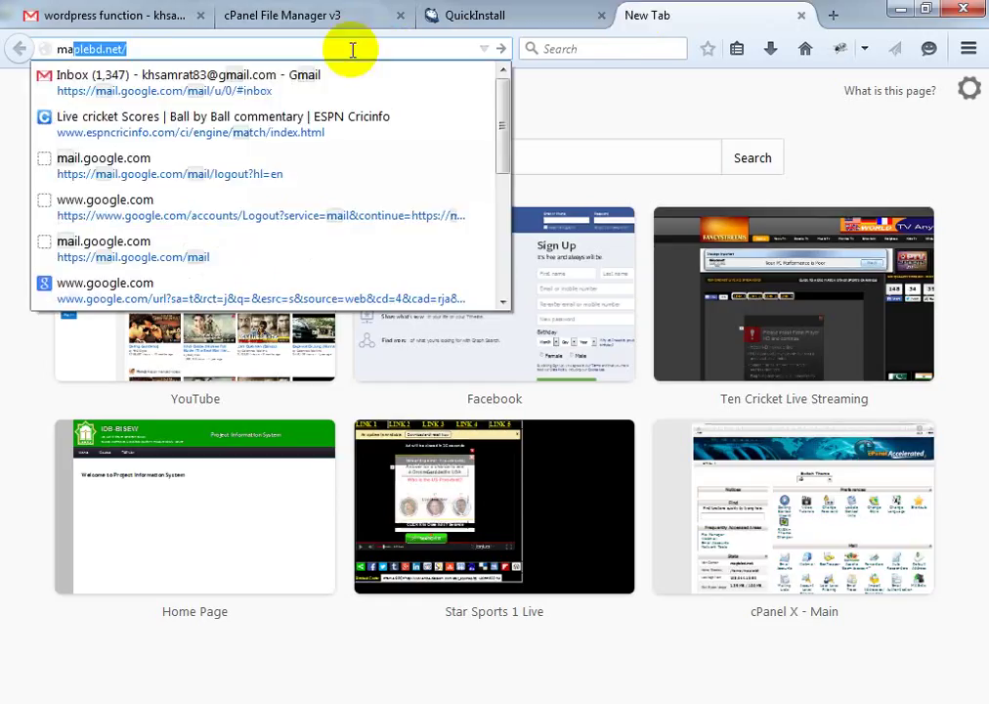
key("Return")
left_click(180, 51)
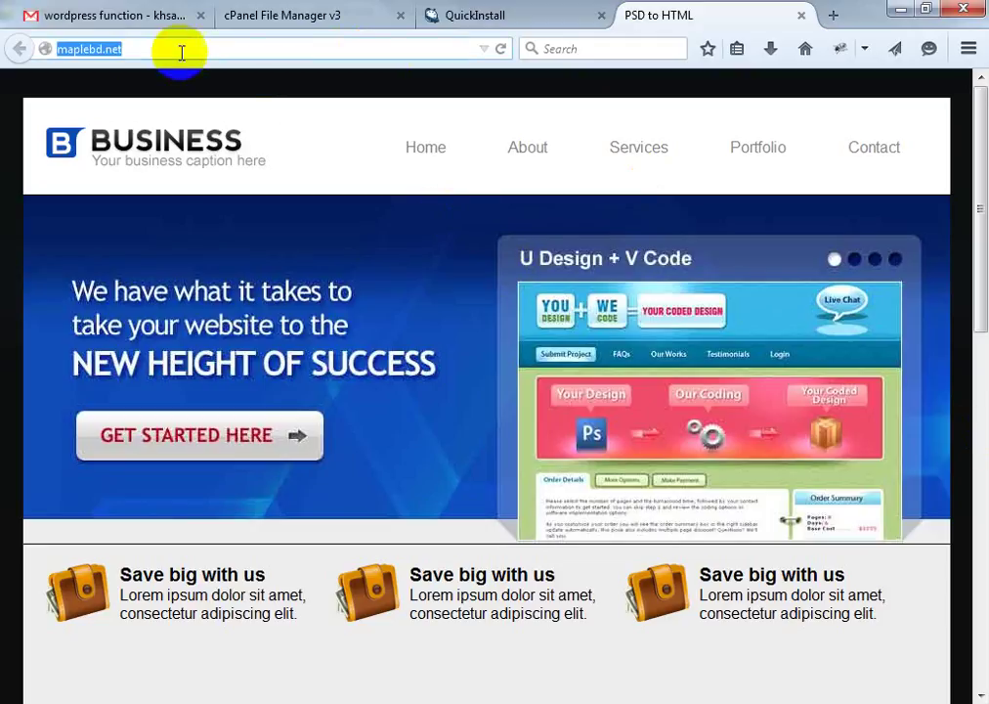
type("/w")
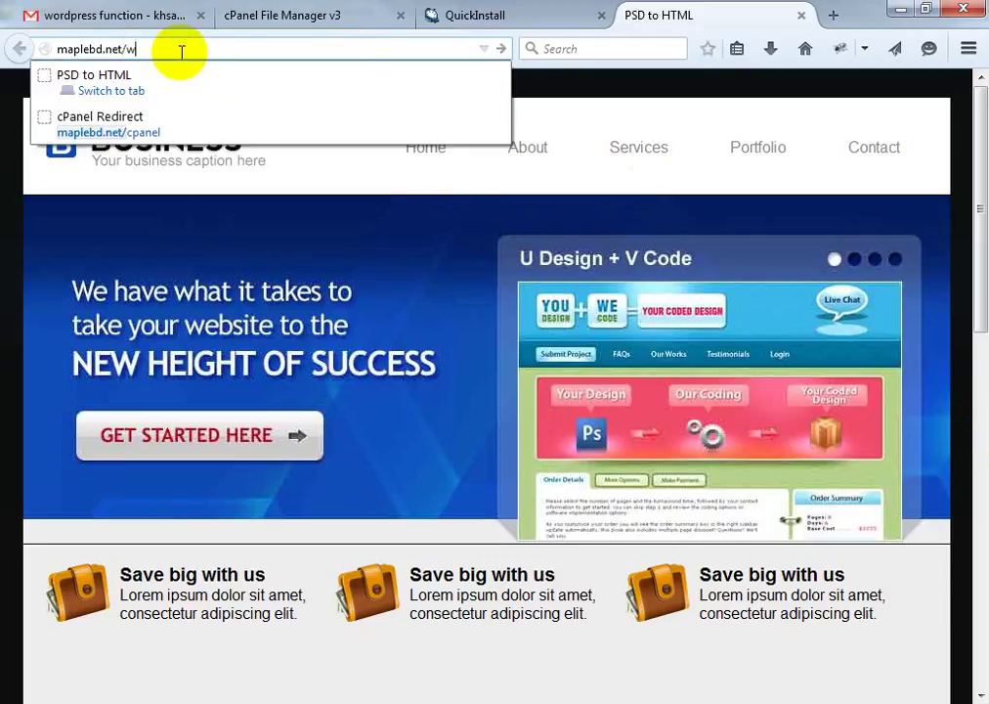
type("p")
key("Return")
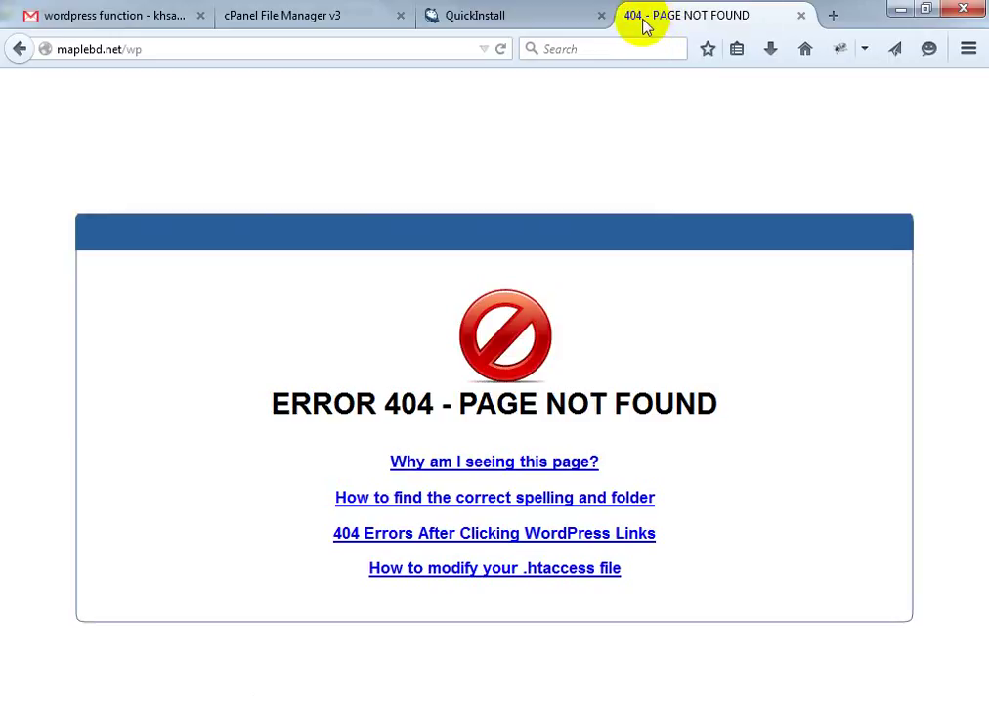
left_click_drag(380, 402, 436, 398)
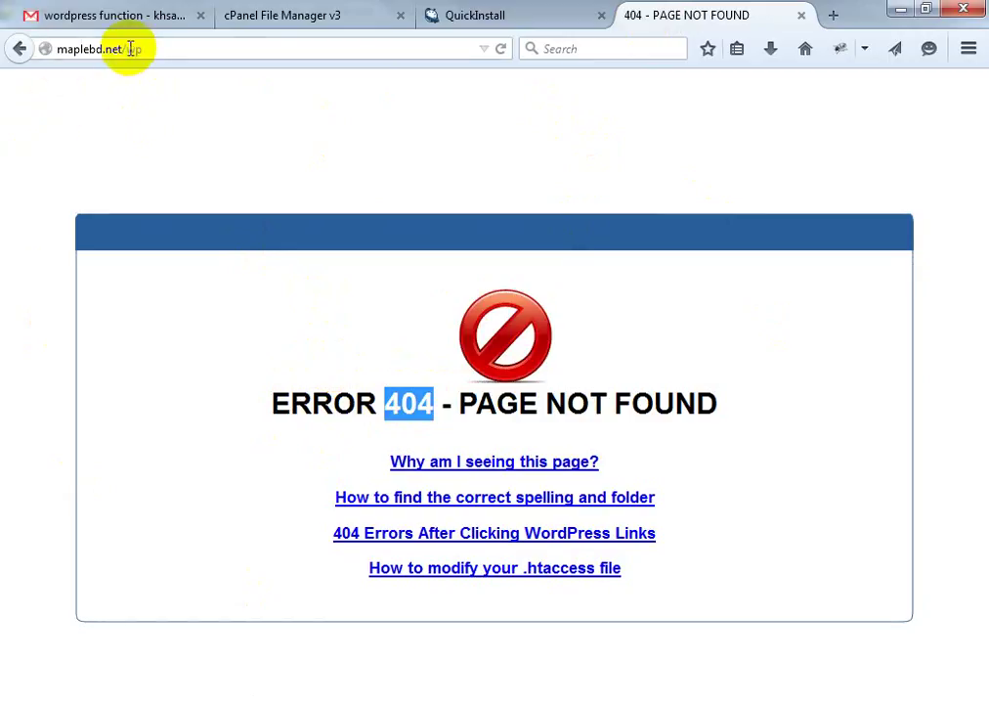
left_click(553, 19)
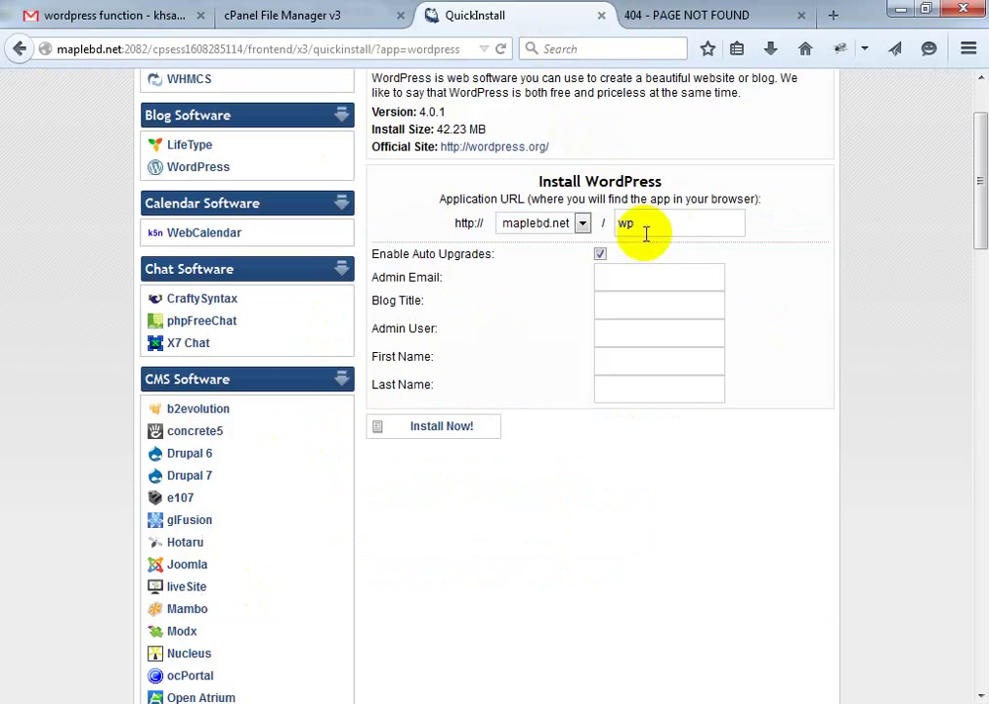
Enter the admin's e-mail address in the Admin Email field
left_click(617, 223)
double_click(620, 223)
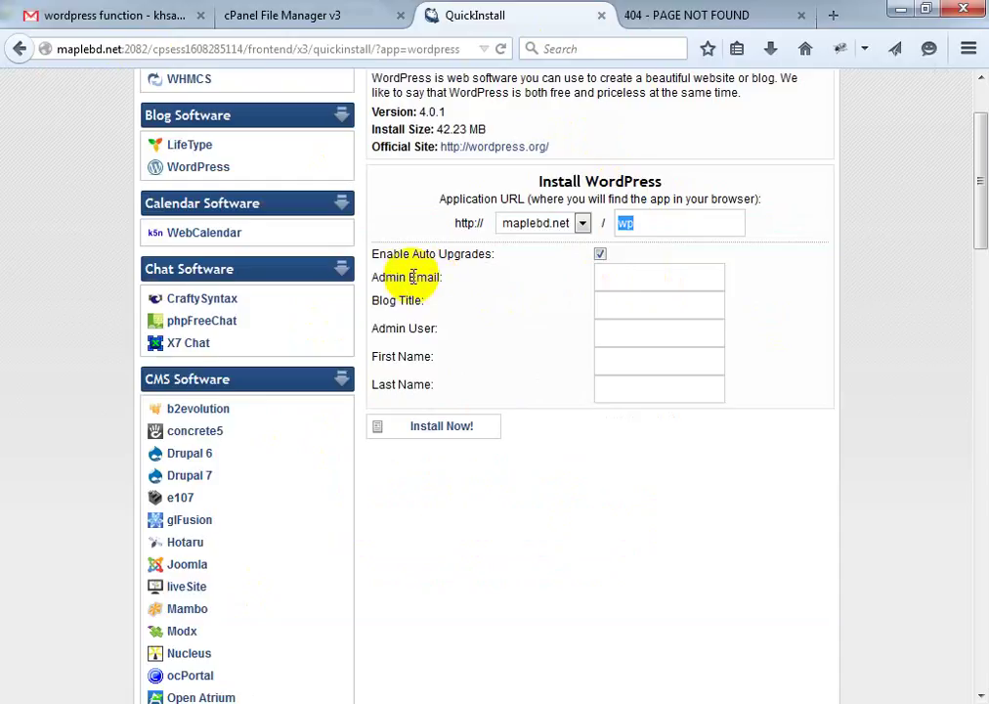
left_click_drag(380, 281, 448, 280)
left_click(638, 274)
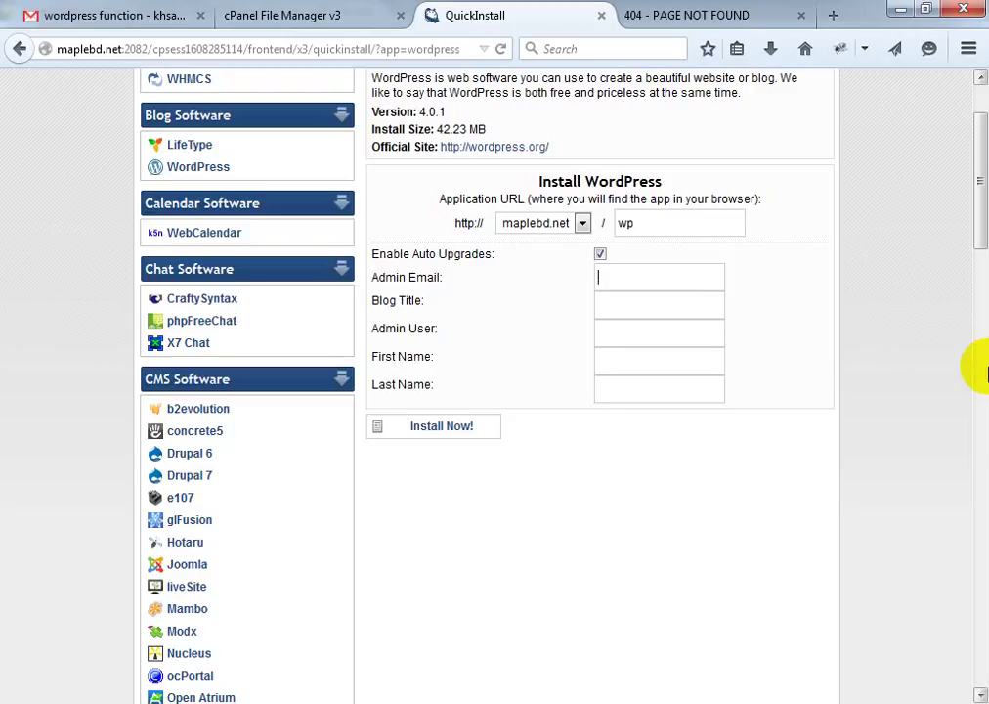
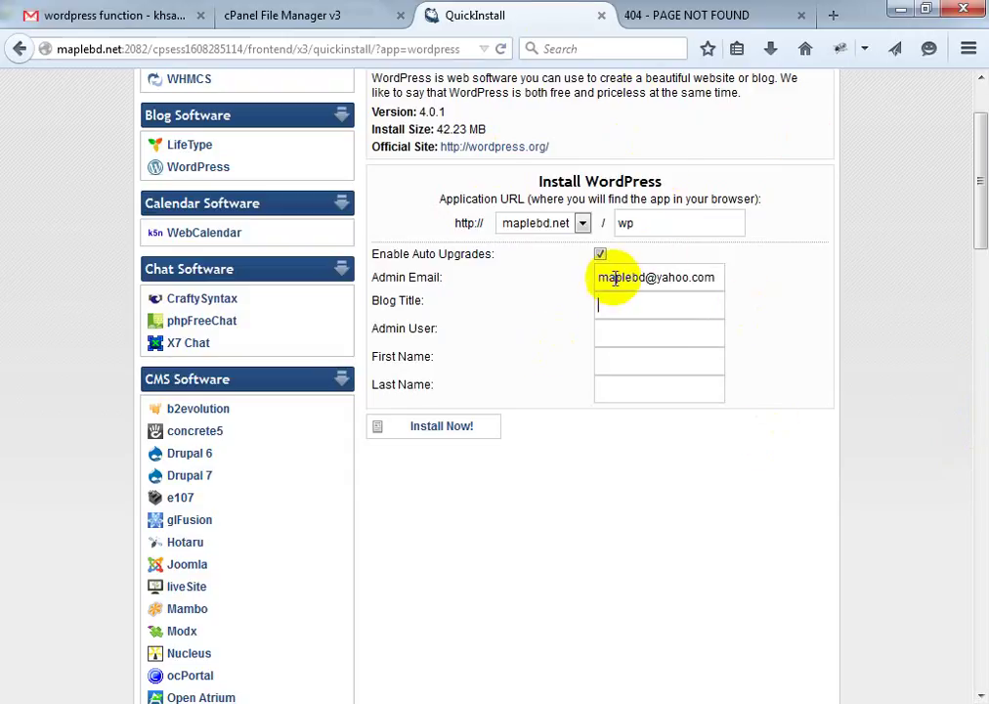
left_click_drag(614, 278, 704, 278)
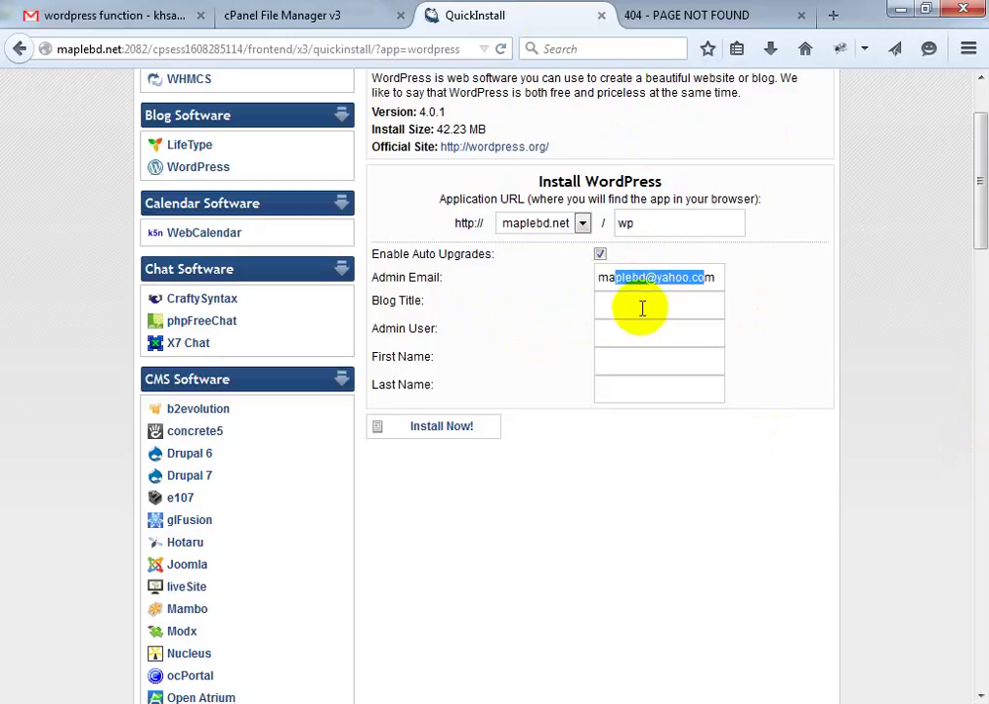
Set the blog title to 'Maple BD', correcting the typo
left_click(642, 307)
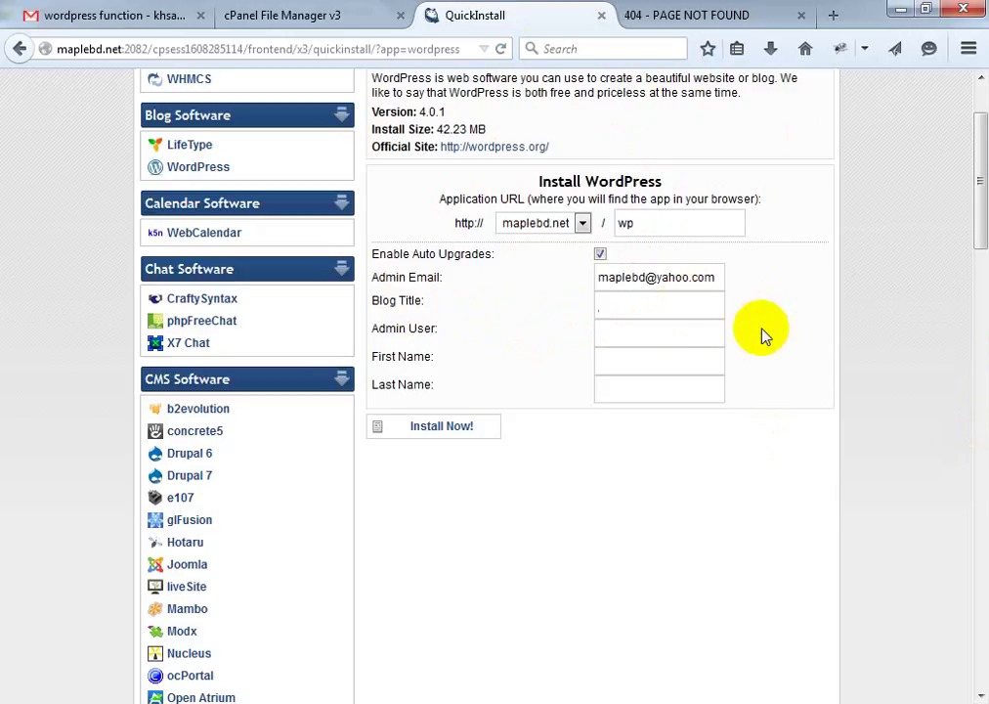
triple_click(762, 330)
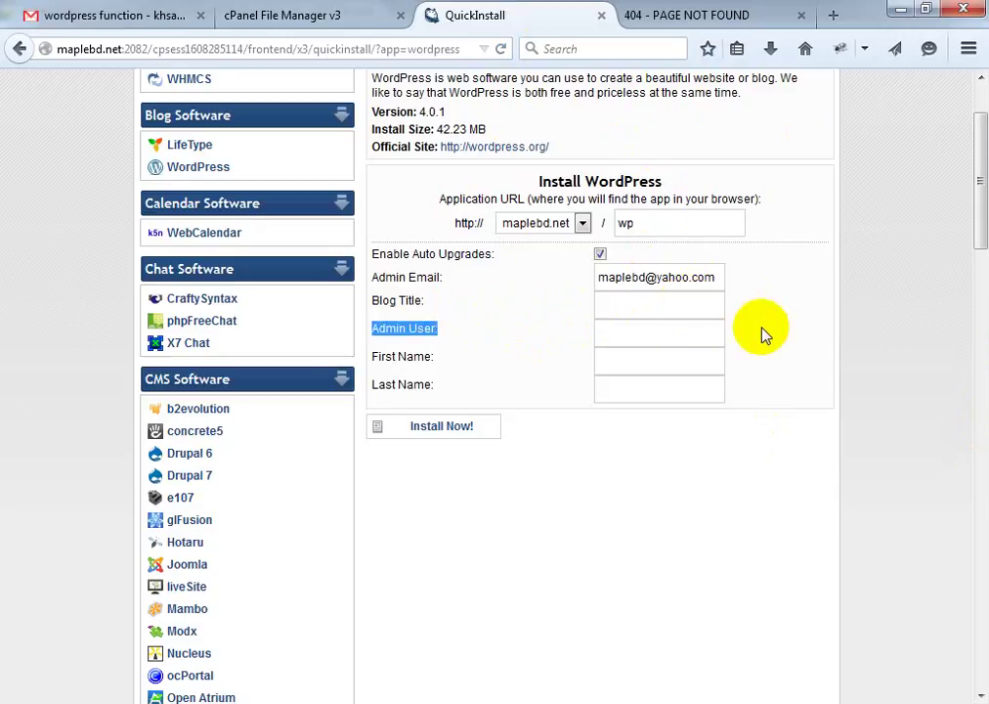
left_click(625, 300)
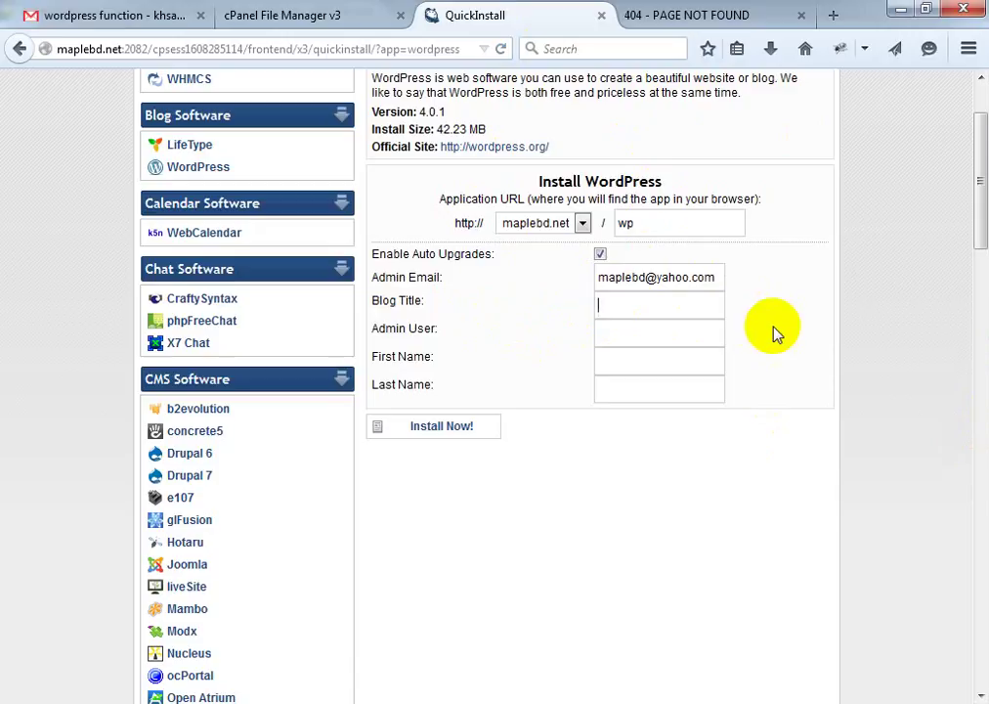
type("Maple BD")
left_click(629, 332)
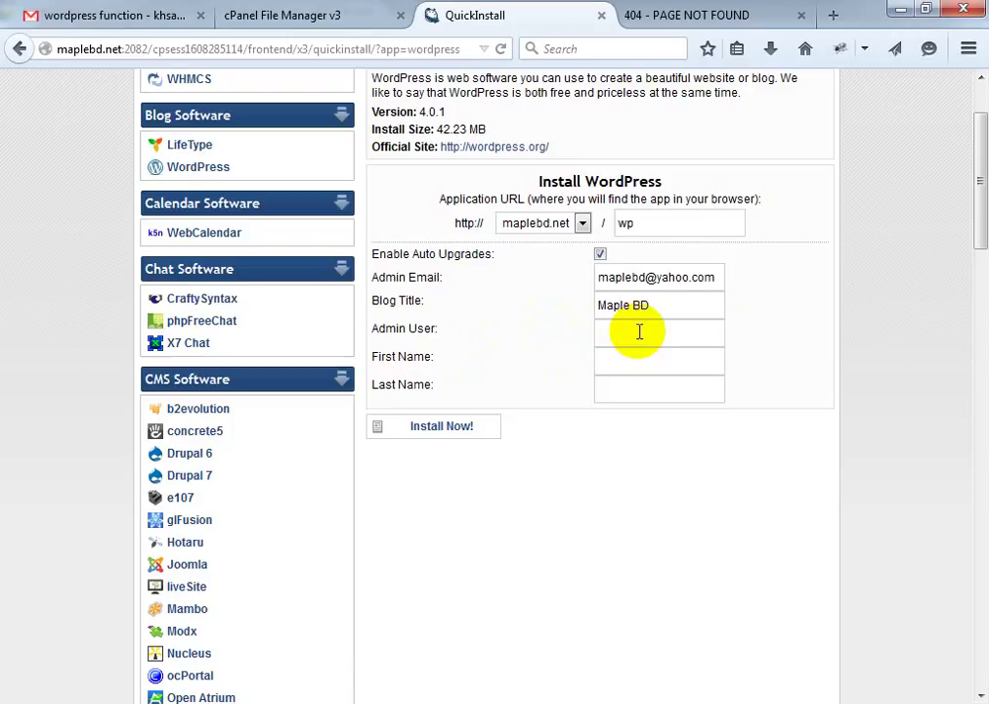
Recheck maplebd.net/wp/ in the 404 tab, then start entering the admin username in the form
left_click(246, 15)
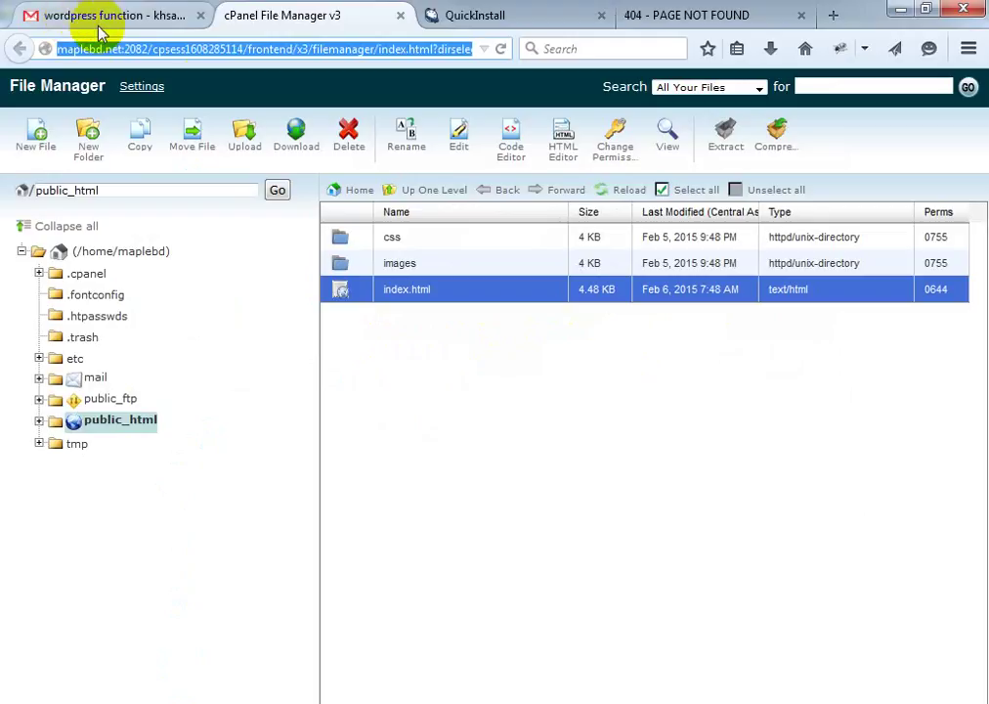
left_click(782, 16)
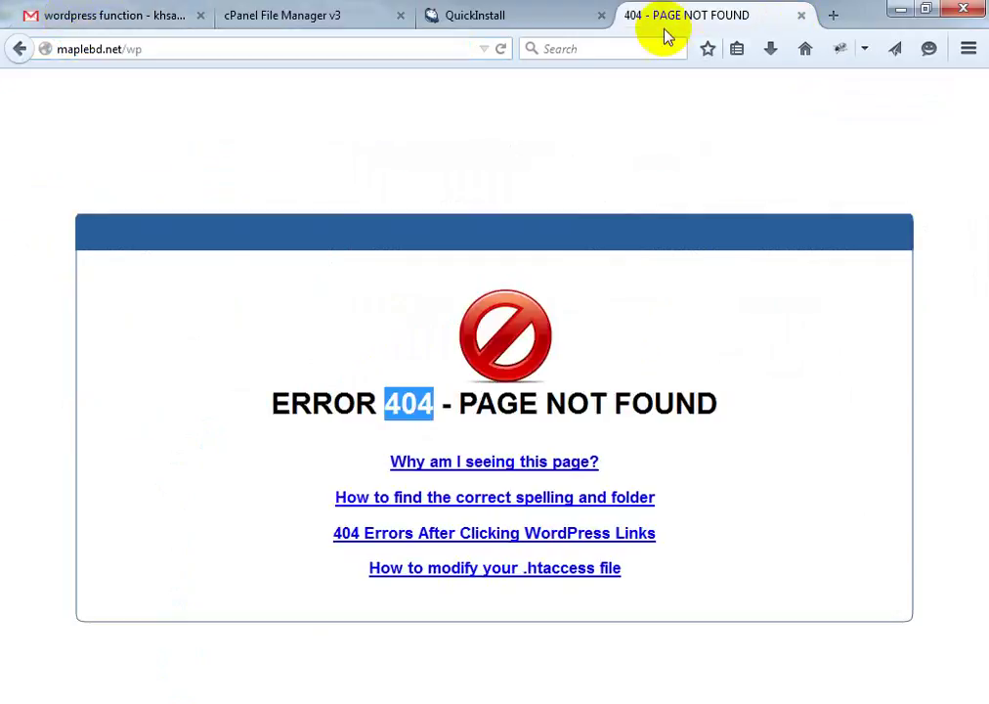
left_click(236, 46)
left_click(236, 46)
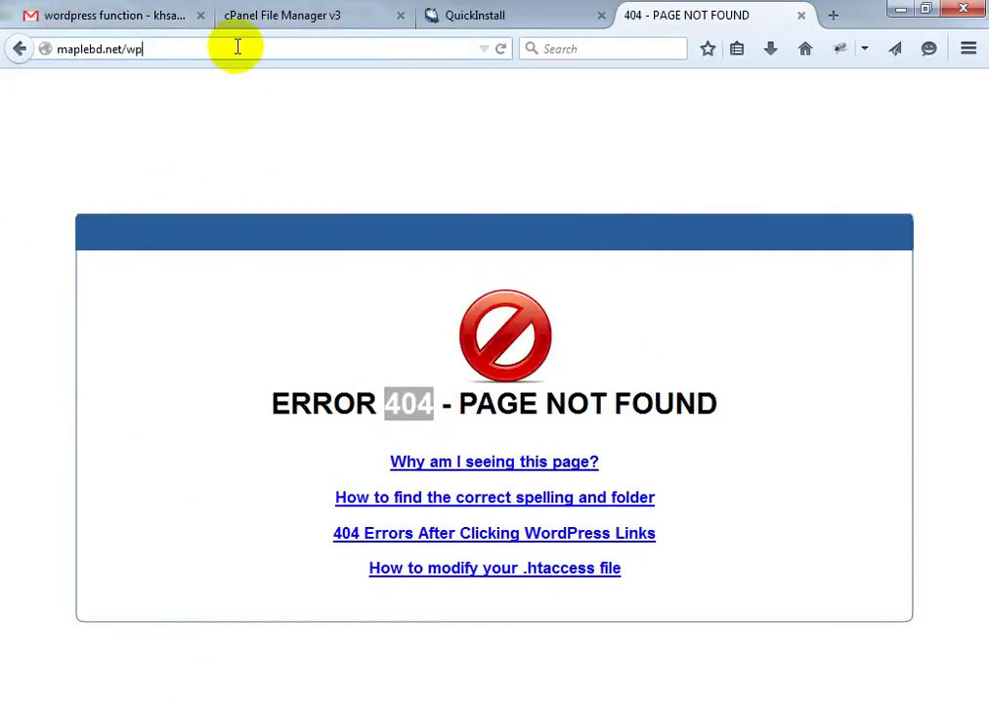
type("/wp")
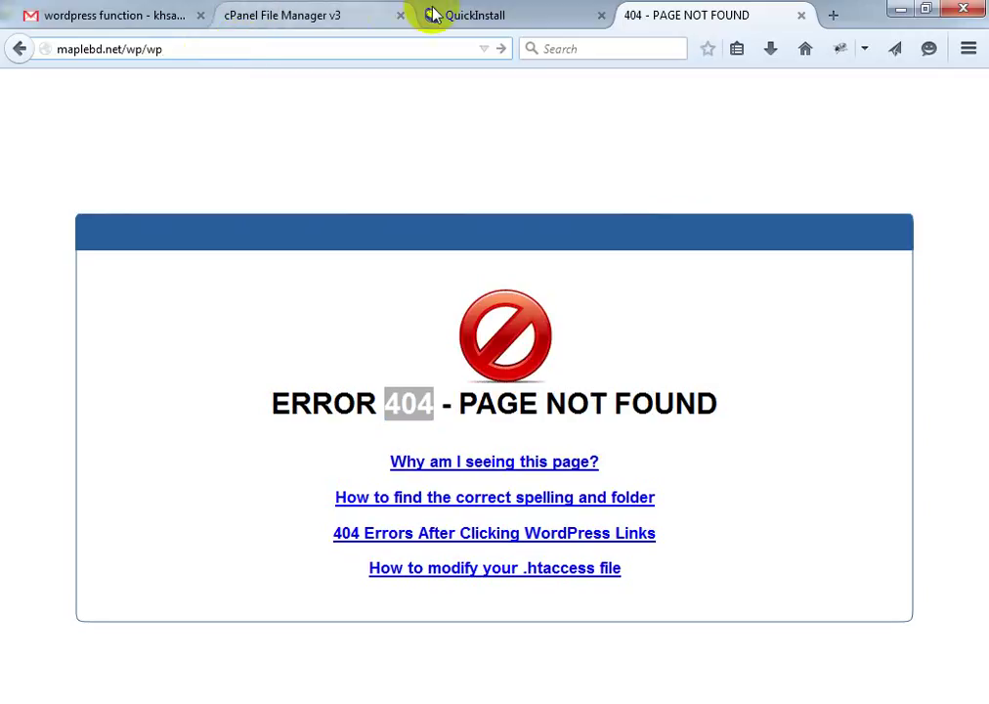
left_click(432, 15)
type("ad")
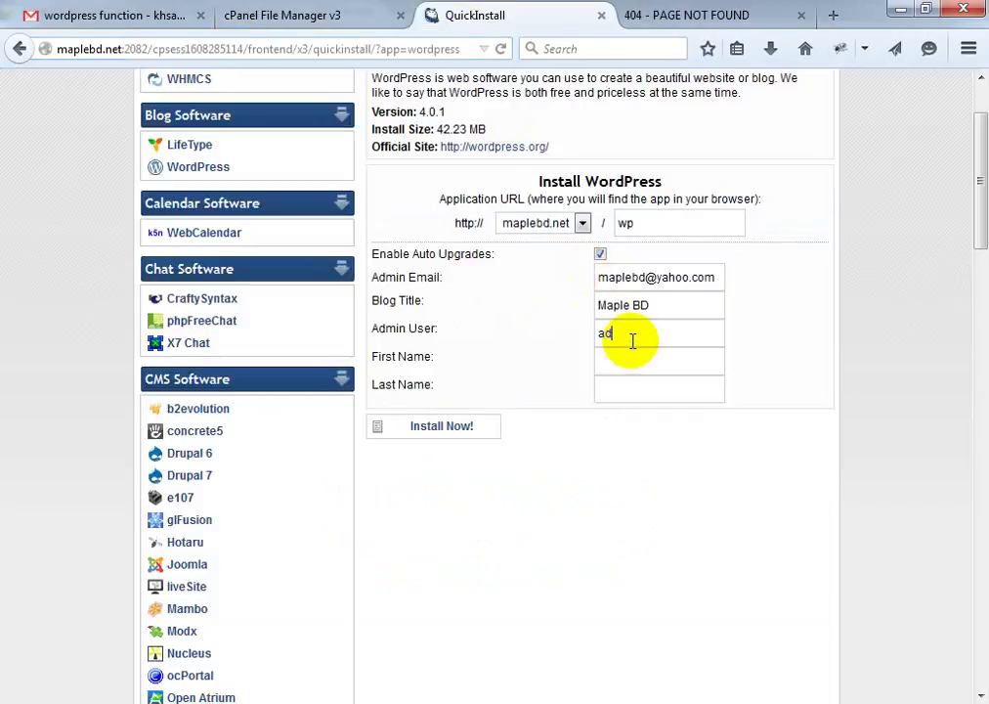
type("min")
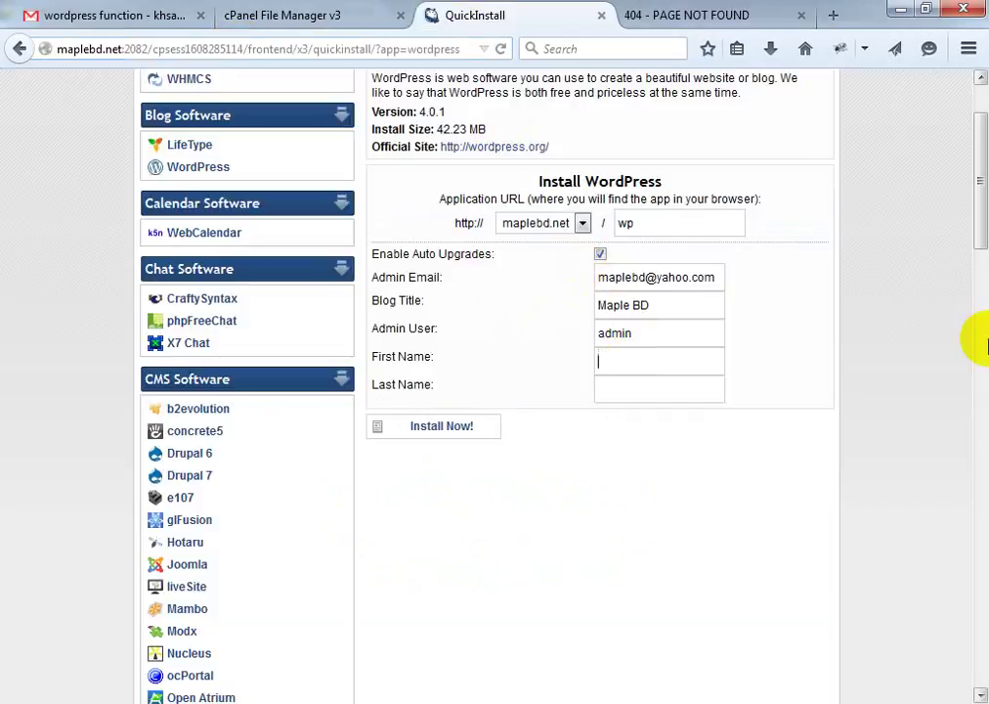
type("123")
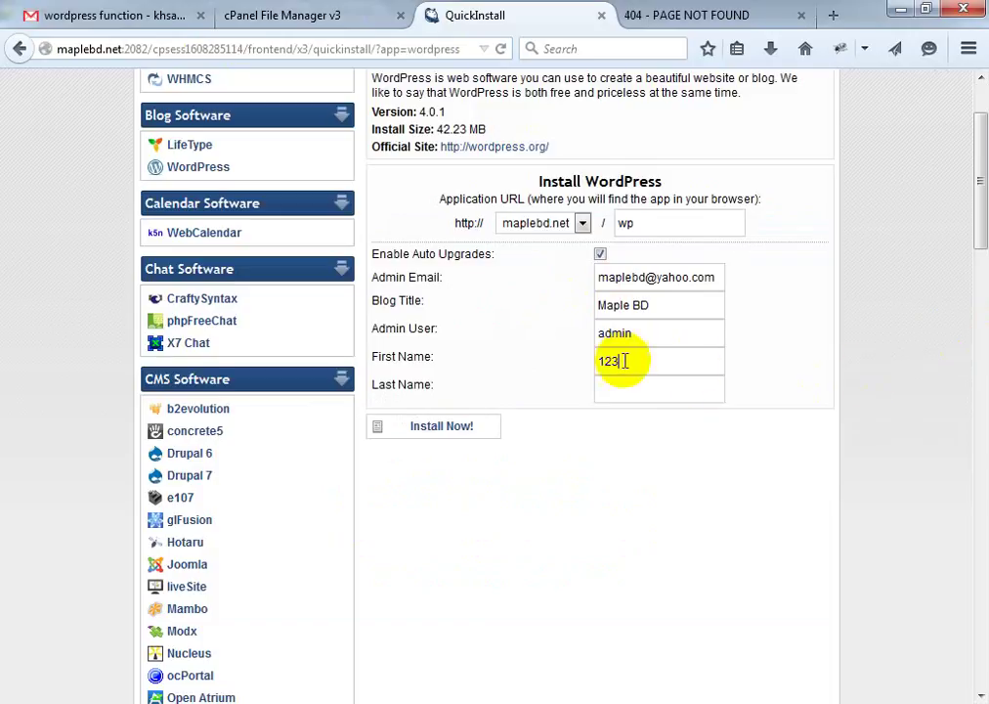
Remove the stray 123 from the First Name field
left_click_drag(607, 364, 588, 367)
key("BackSpace")
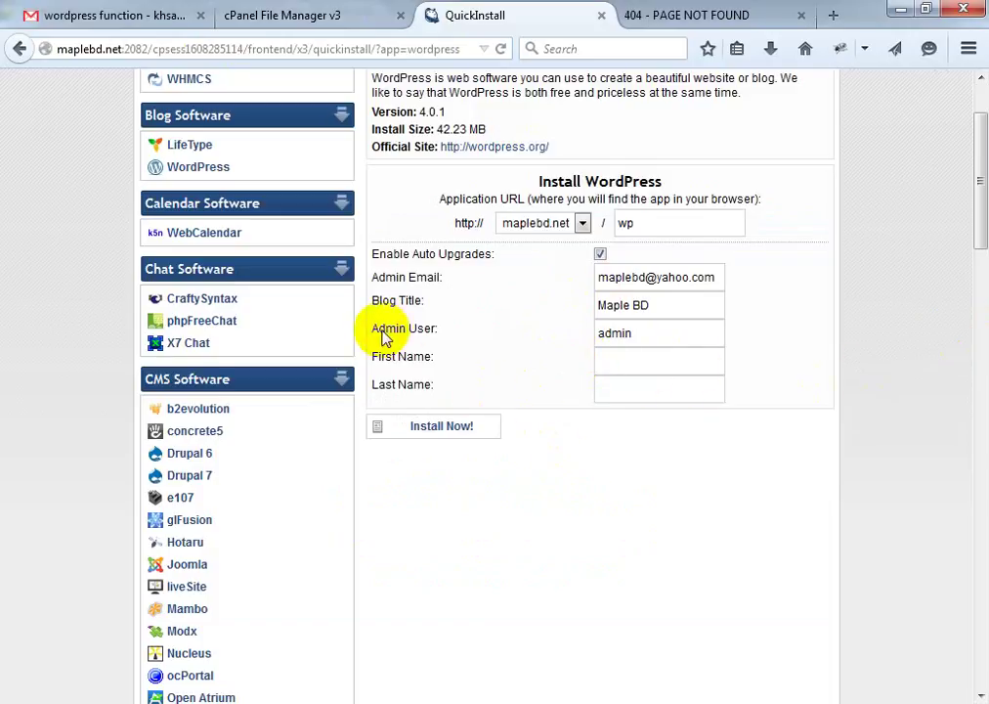
left_click_drag(647, 331, 558, 327)
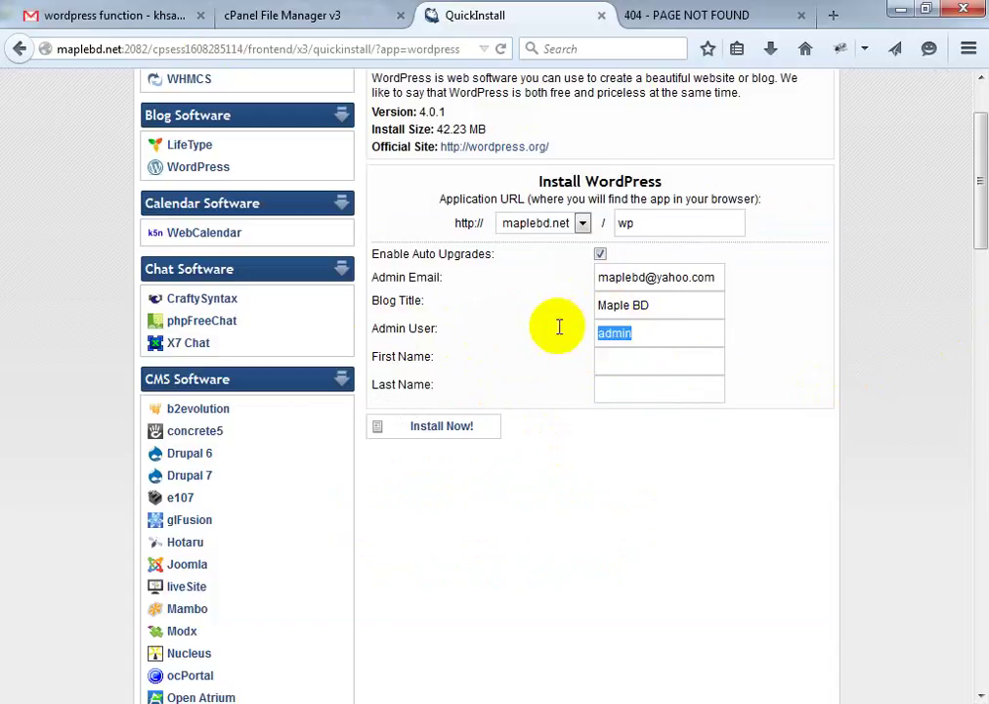
left_click(624, 360)
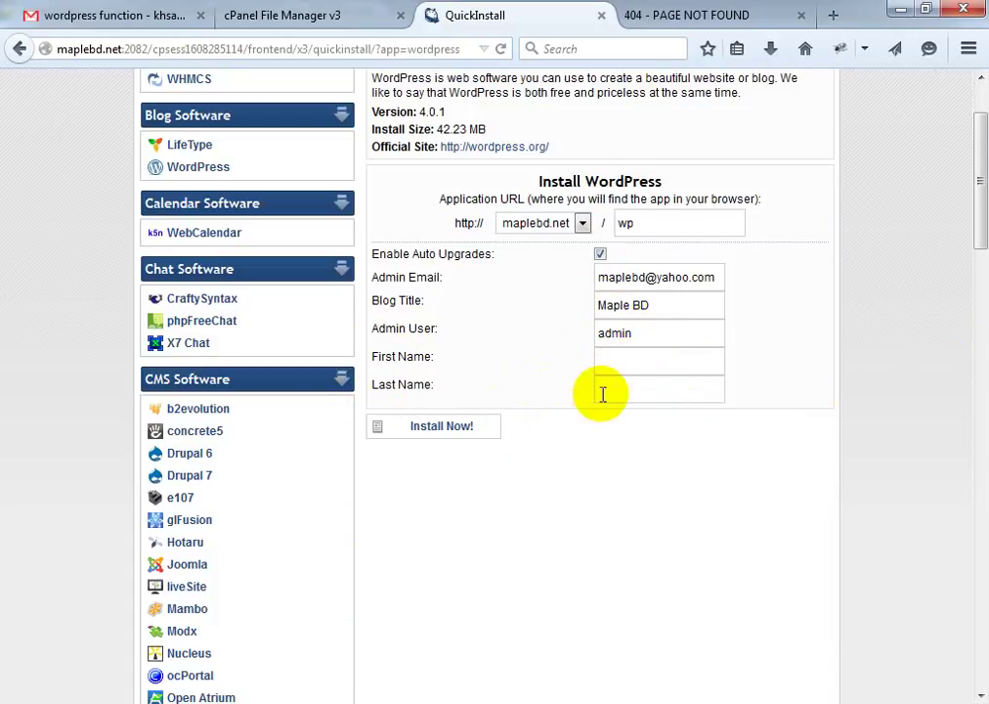
left_click(600, 391)
left_click(630, 356)
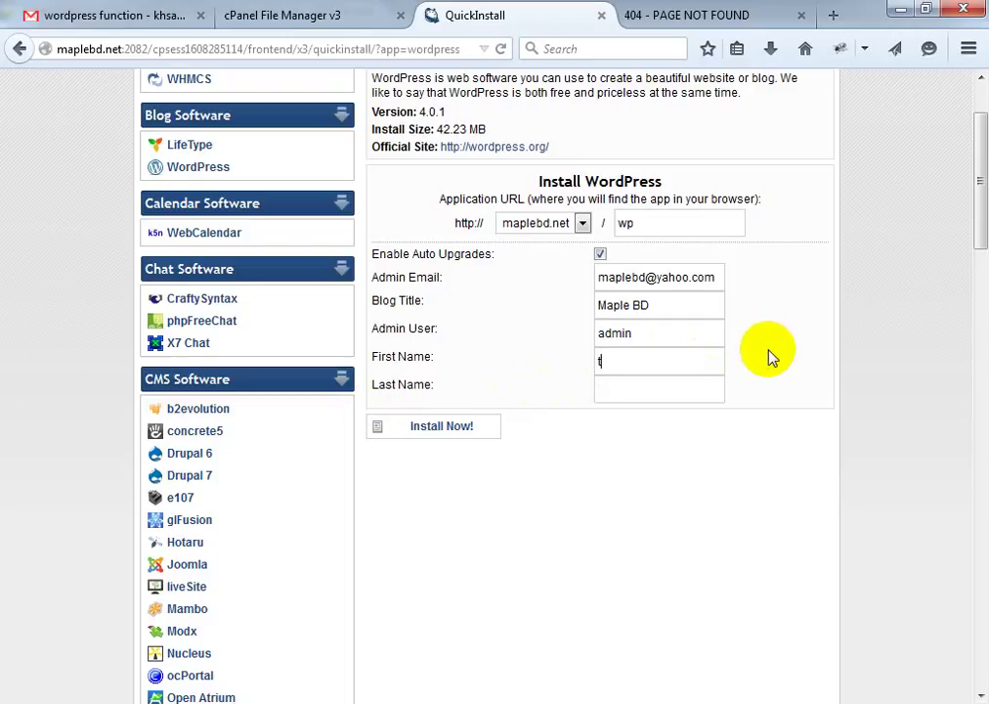
Enter the admin's first and last name and launch the WordPress installation
key("Tab")
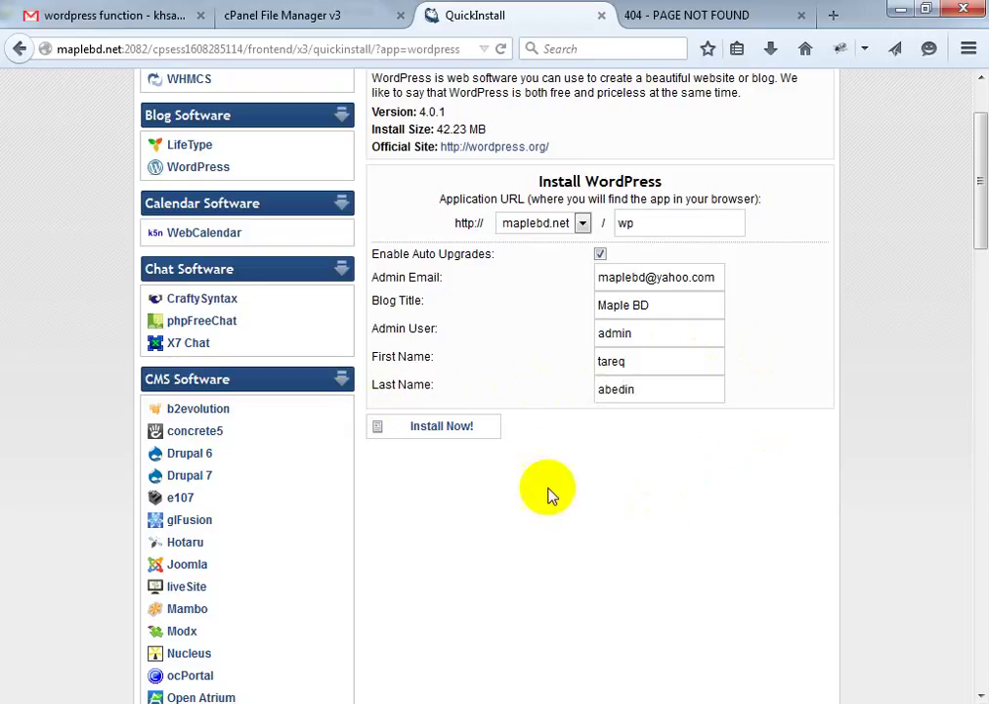
left_click(442, 428)
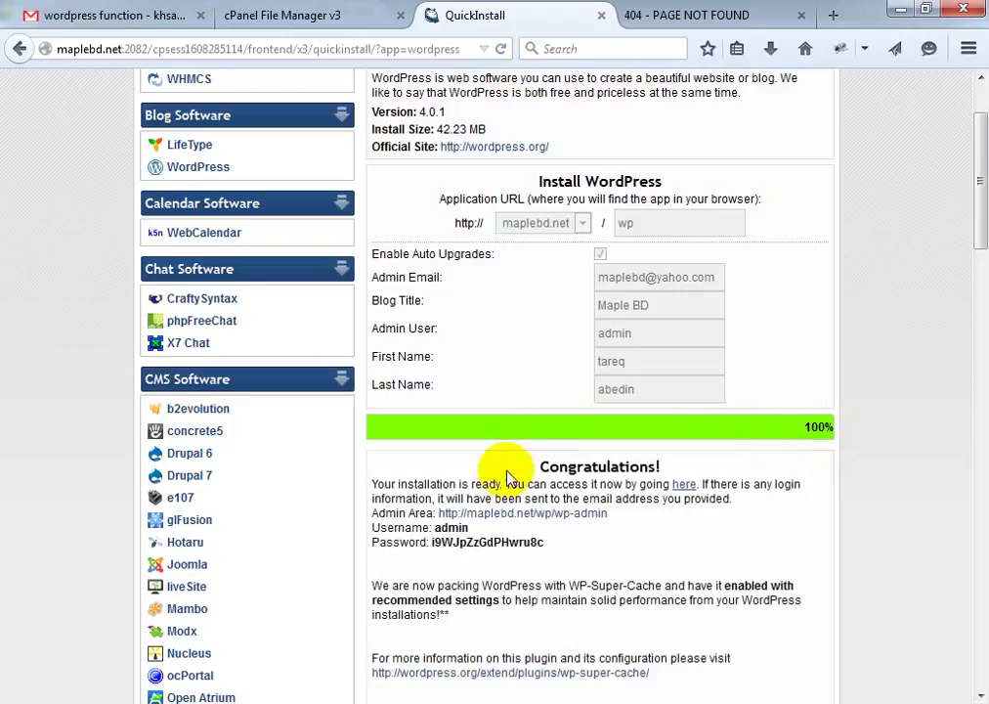
Wait for the install to hit 100% and review the Congratulations notice with wp-admin link and login details
left_click_drag(577, 466, 625, 466)
scroll(613, 472, "down", 3)
scroll(613, 472, "down", 15)
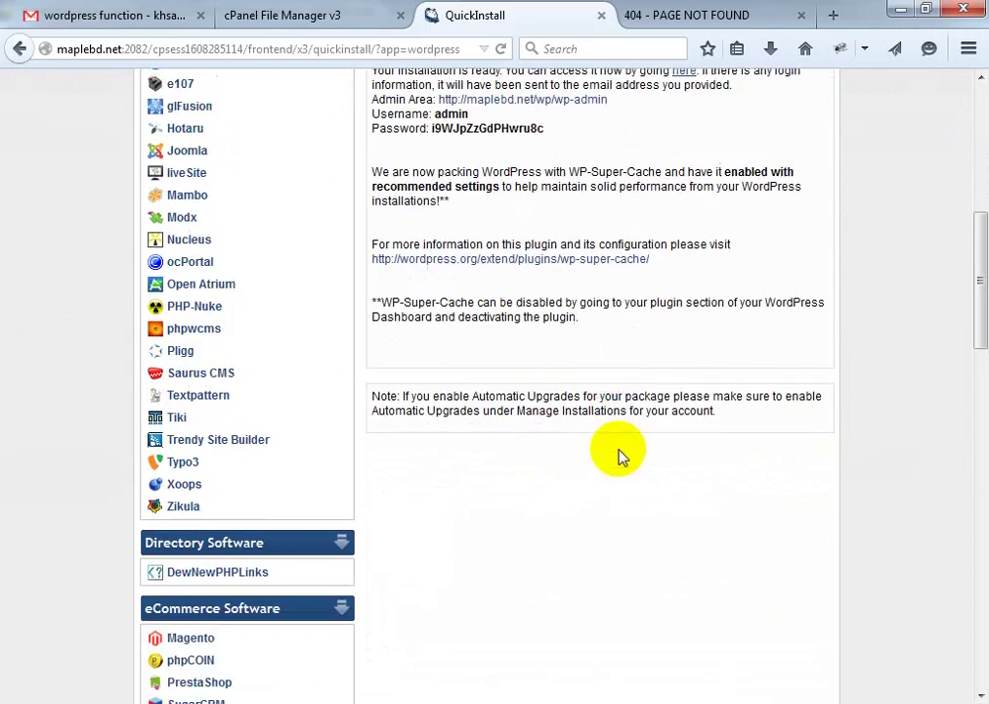
scroll(631, 262, "up", 15)
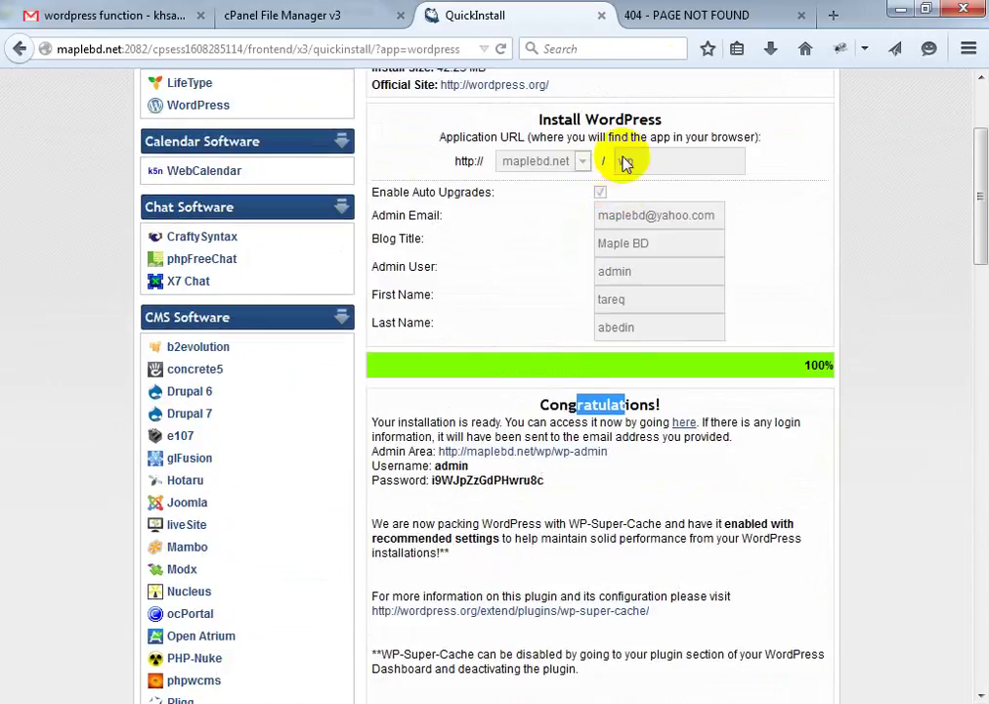
Reload maplebd.net/wp/wp in the old error tab, which now shows the Maple BD site
left_click(694, 18)
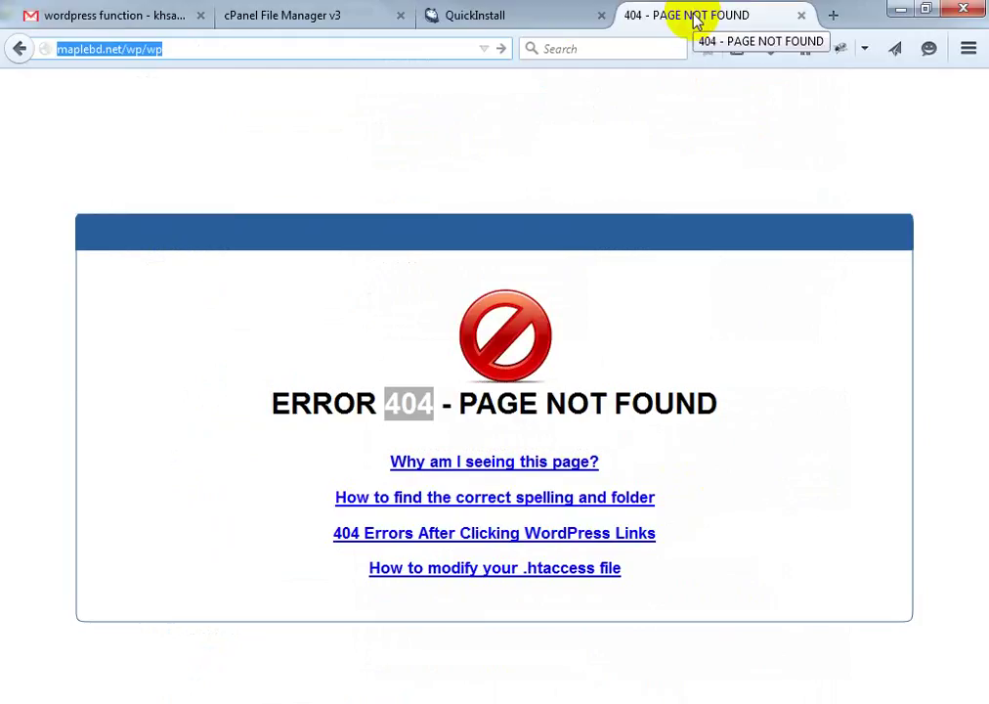
left_click(500, 47)
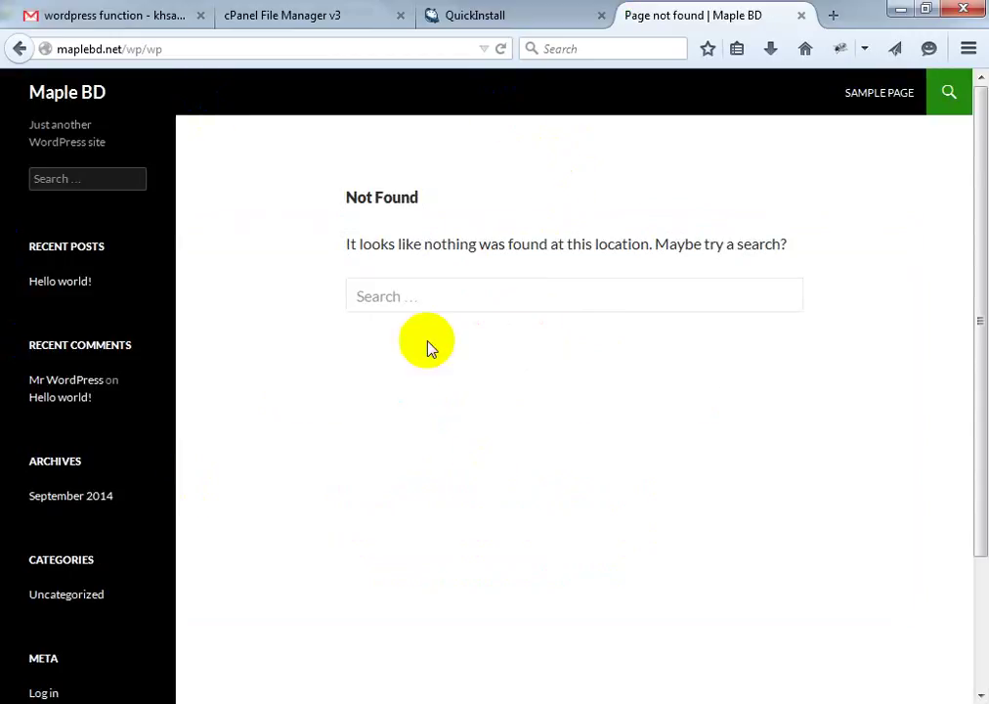
scroll(434, 302, "down", 3)
scroll(448, 290, "up", 3)
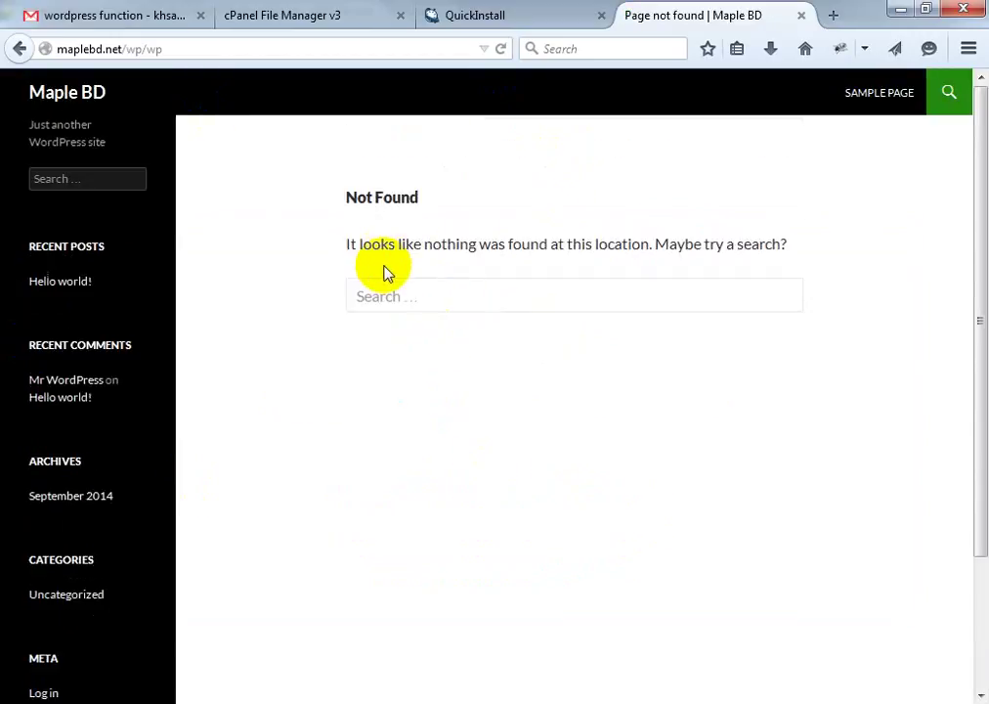
left_click(41, 149)
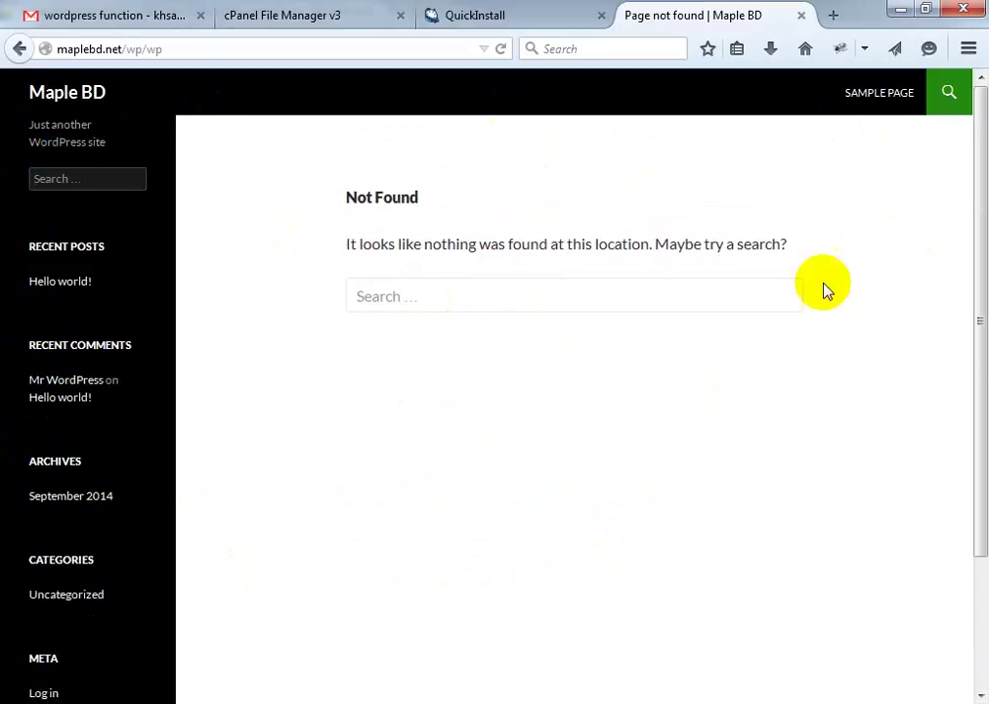
Open the copied site address with /wp-admin appended in a new tab
left_click(836, 16)
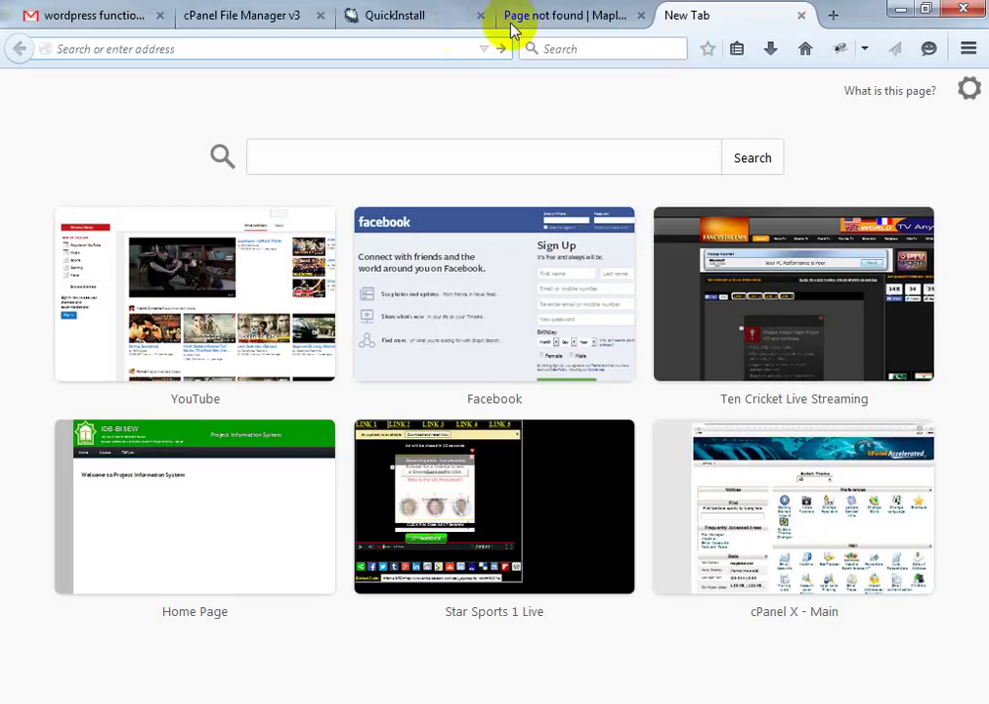
left_click(579, 14)
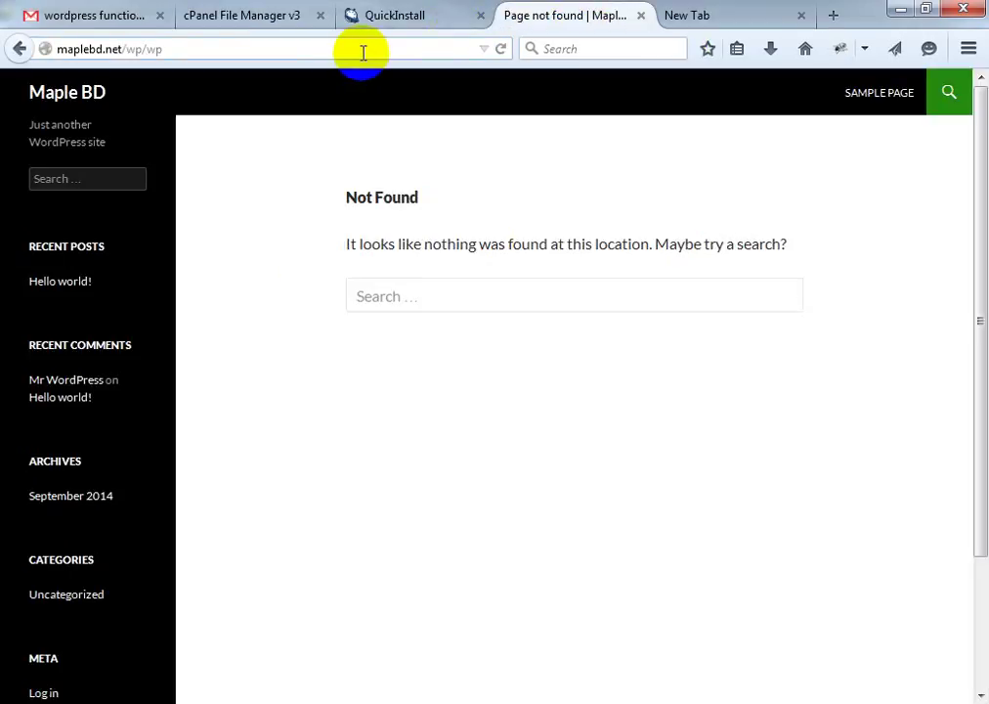
left_click(365, 51)
left_click(372, 49)
triple_click(440, 49)
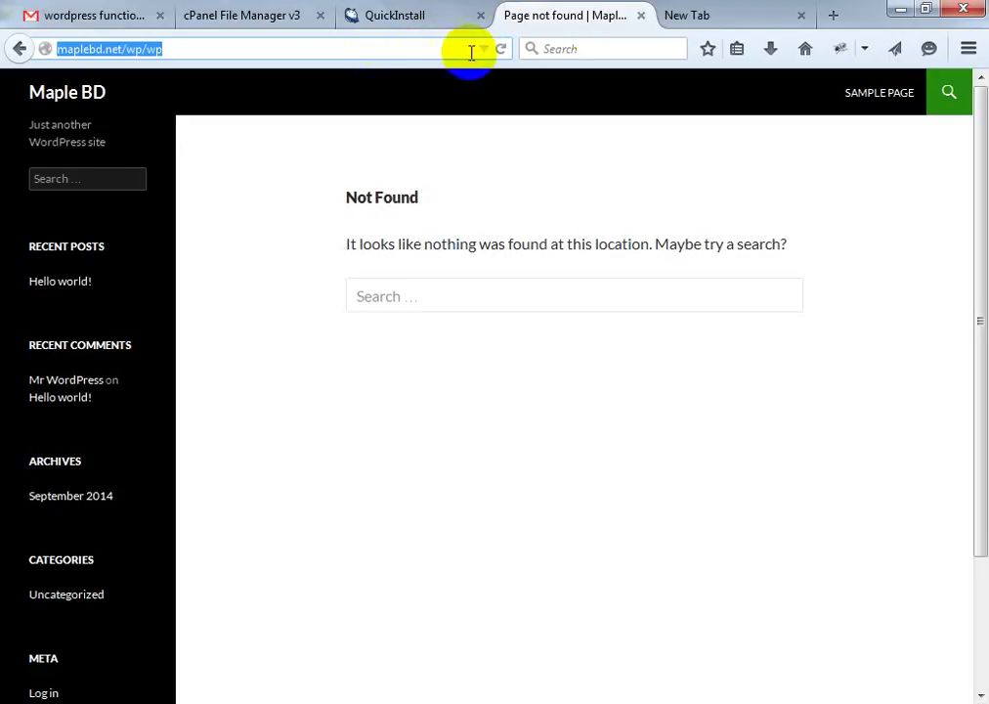
key("ctrl+c")
left_click(689, 16)
key("ctrl+v")
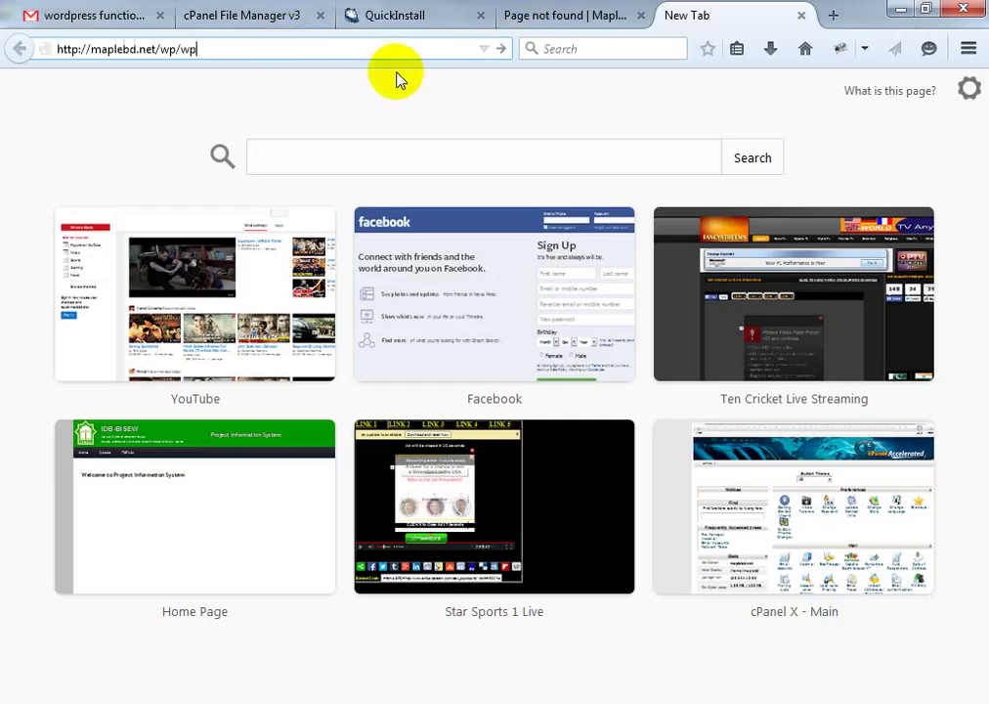
type("/wp-admin")
key("Return")
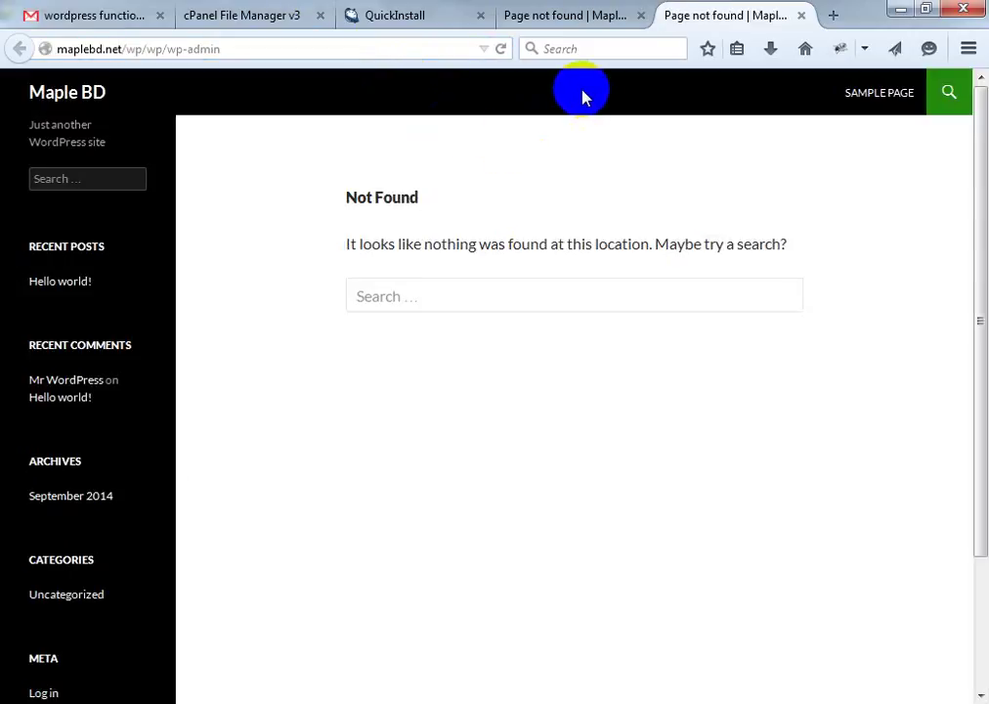
left_click(550, 19)
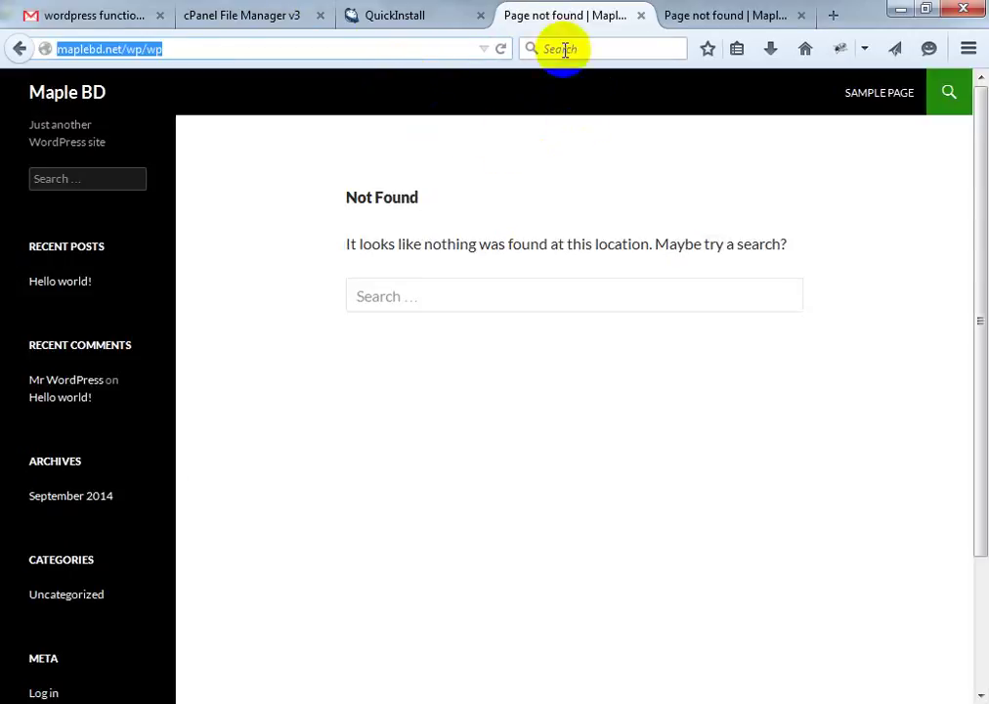
left_click(503, 286)
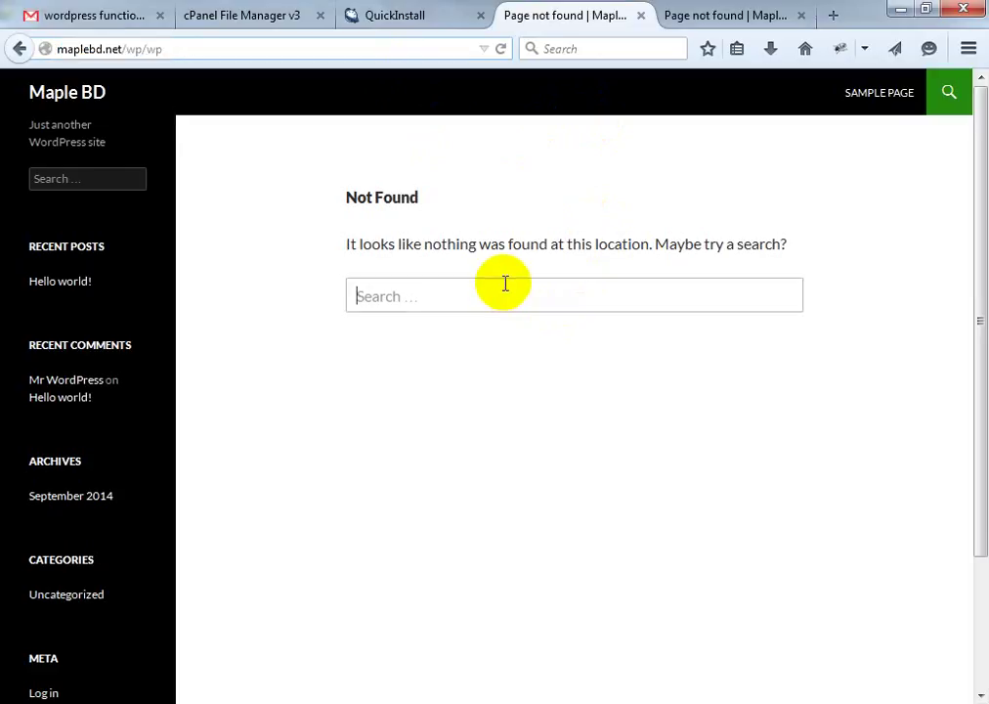
Return to the QuickInstall confirmation page and scroll to the WordPress Congratulations box
left_click(763, 21)
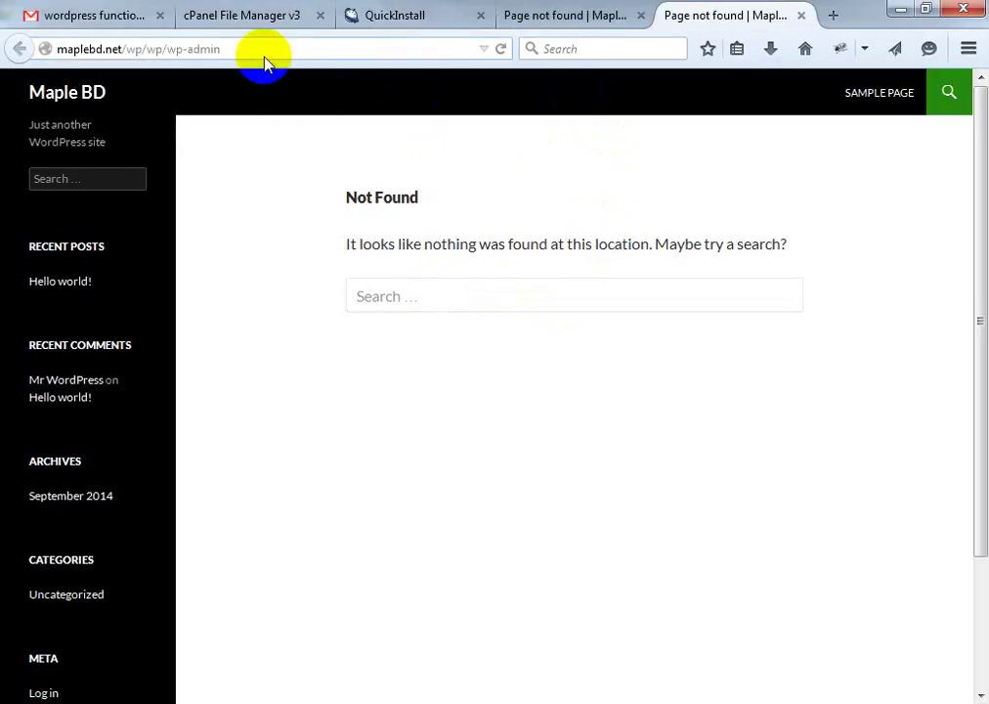
left_click(532, 19)
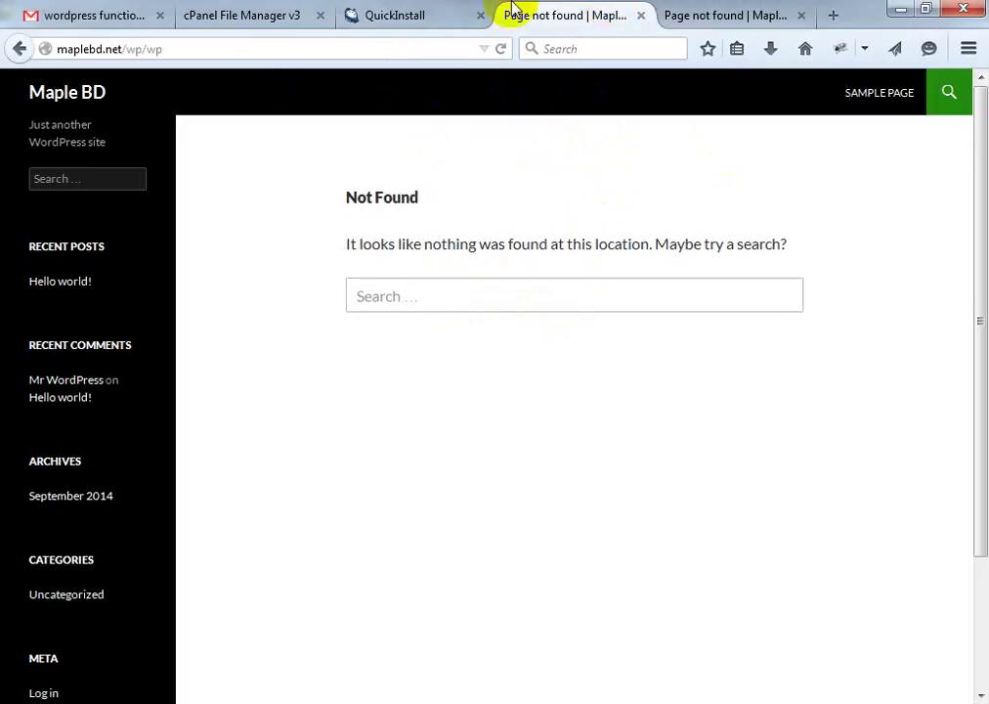
left_click(435, 15)
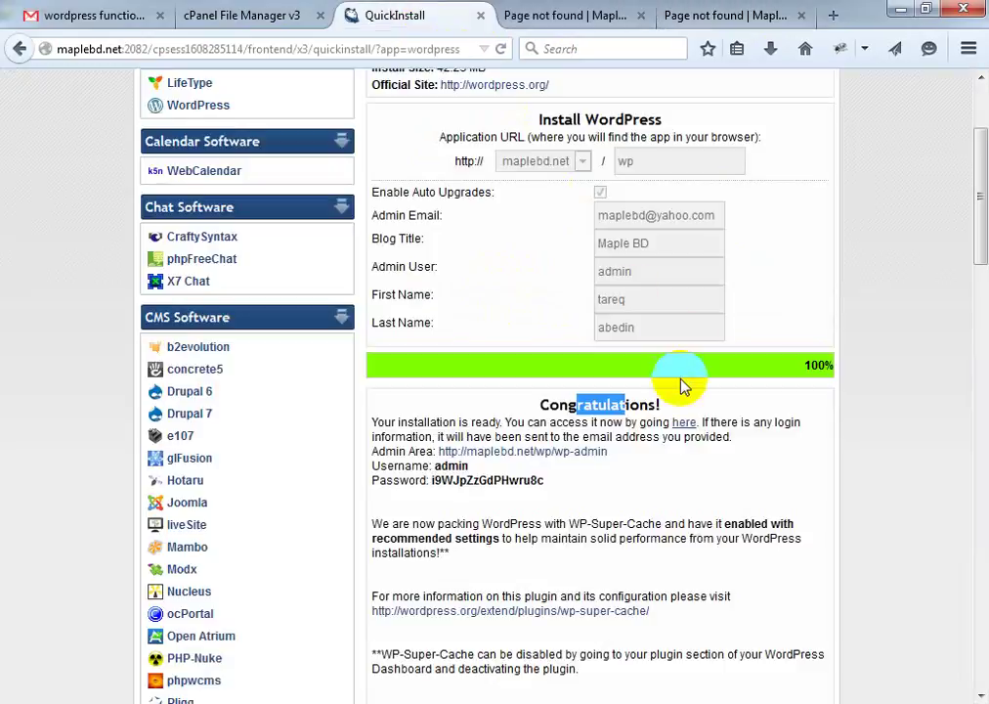
left_click(768, 298)
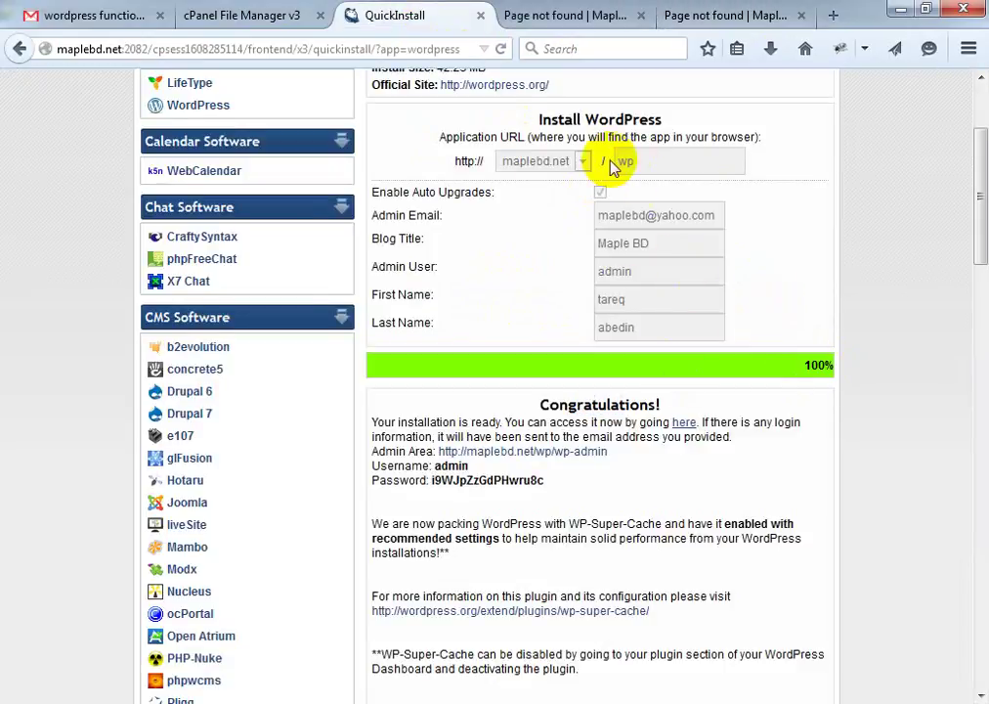
scroll(547, 240, "down", 6)
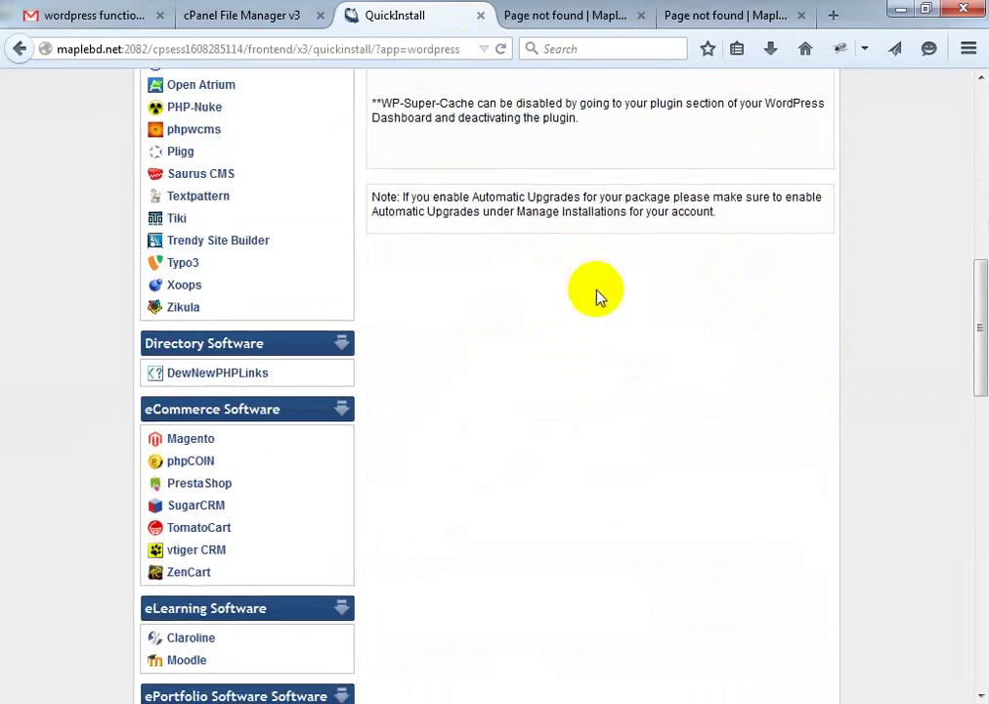
scroll(606, 298, "down", 5)
scroll(614, 303, "up", 11)
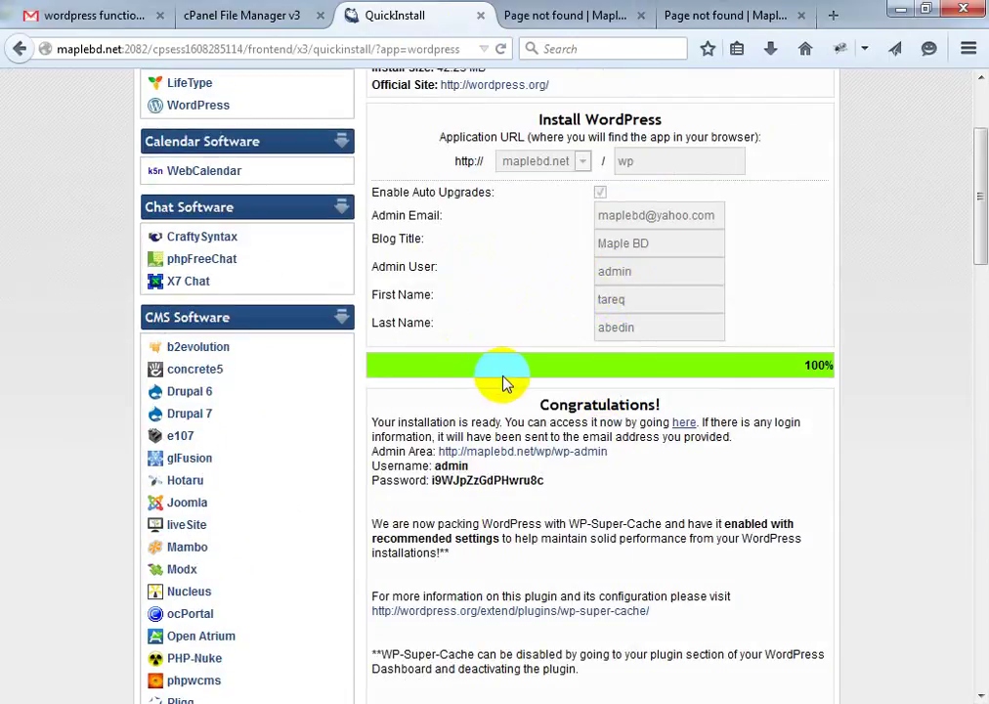
scroll(589, 469, "down", 3)
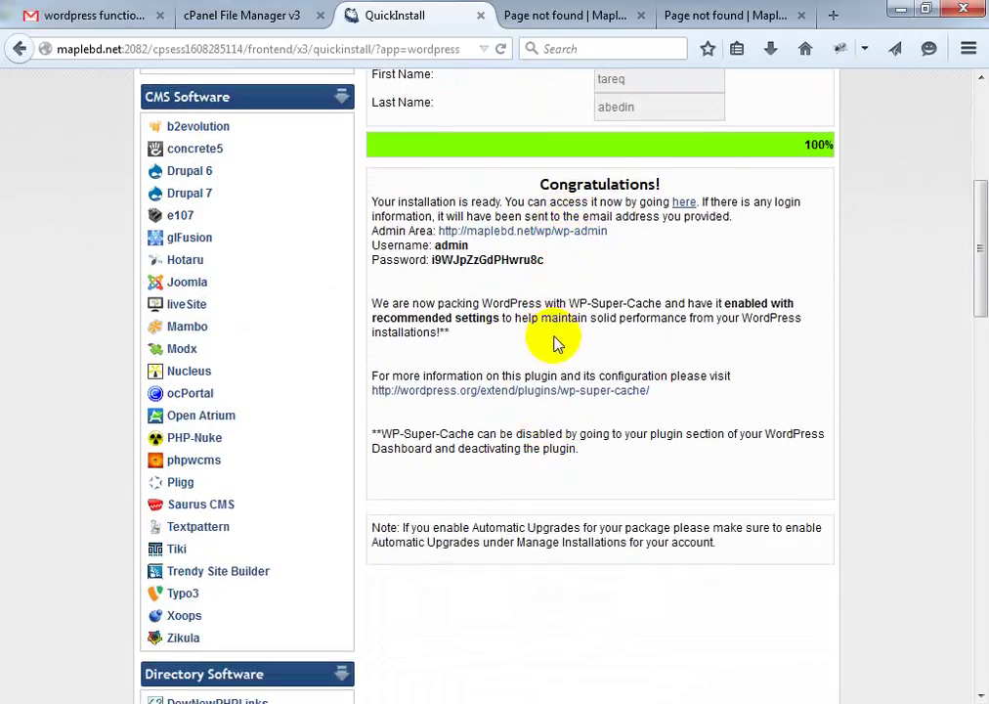
Select the admin username, then the full generated admin password, in the Congratulations box
left_click_drag(553, 321, 525, 298)
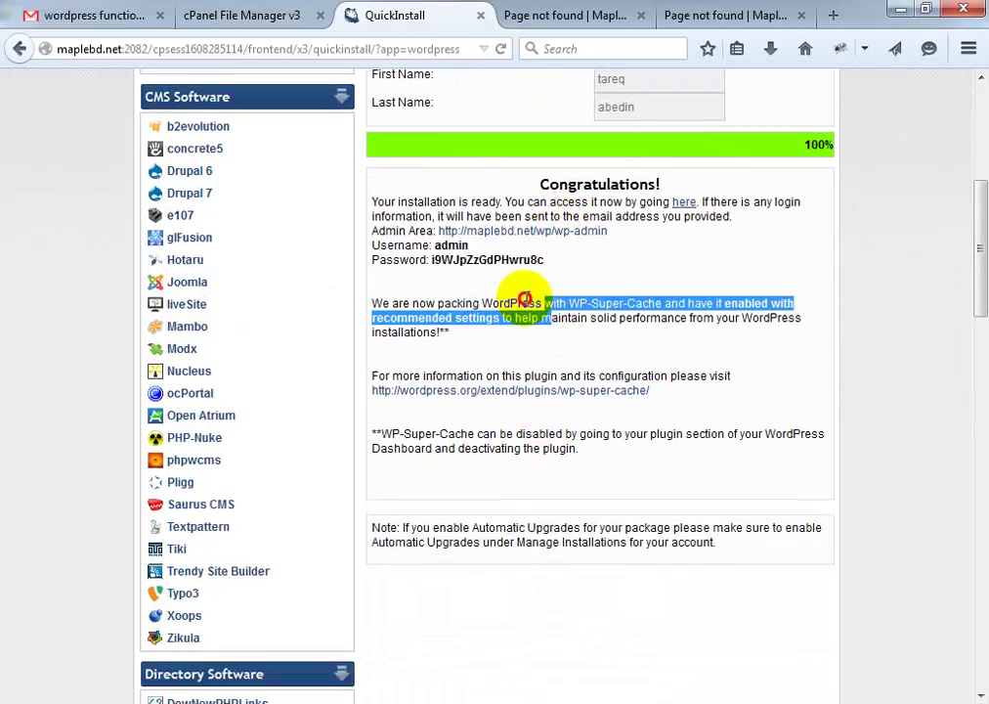
left_click(437, 246)
double_click(437, 246)
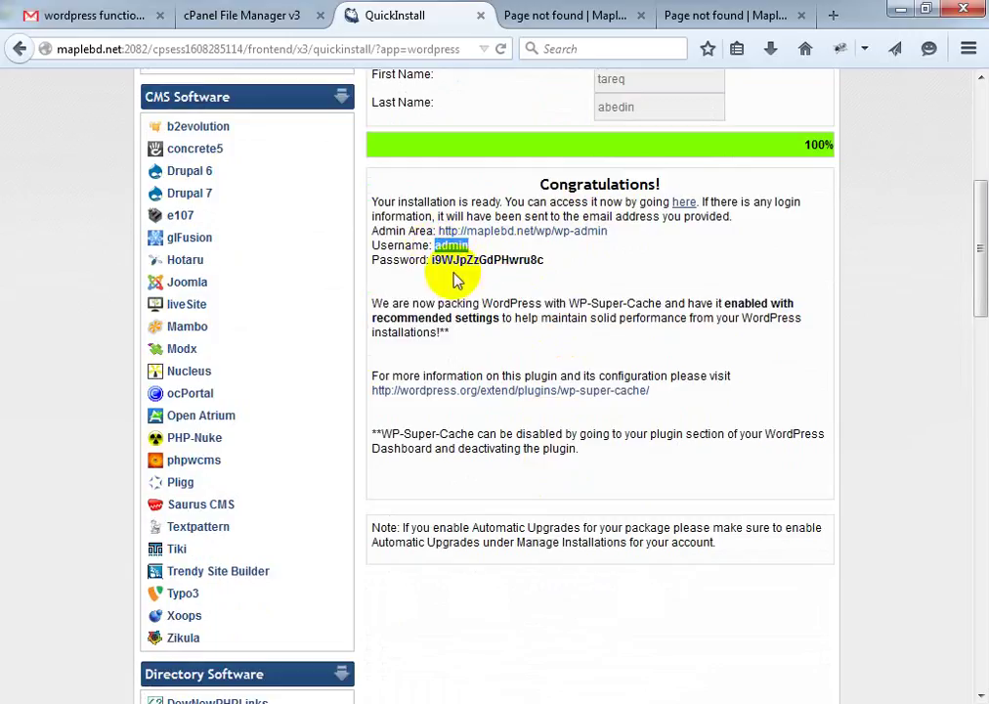
left_click_drag(428, 259, 568, 258)
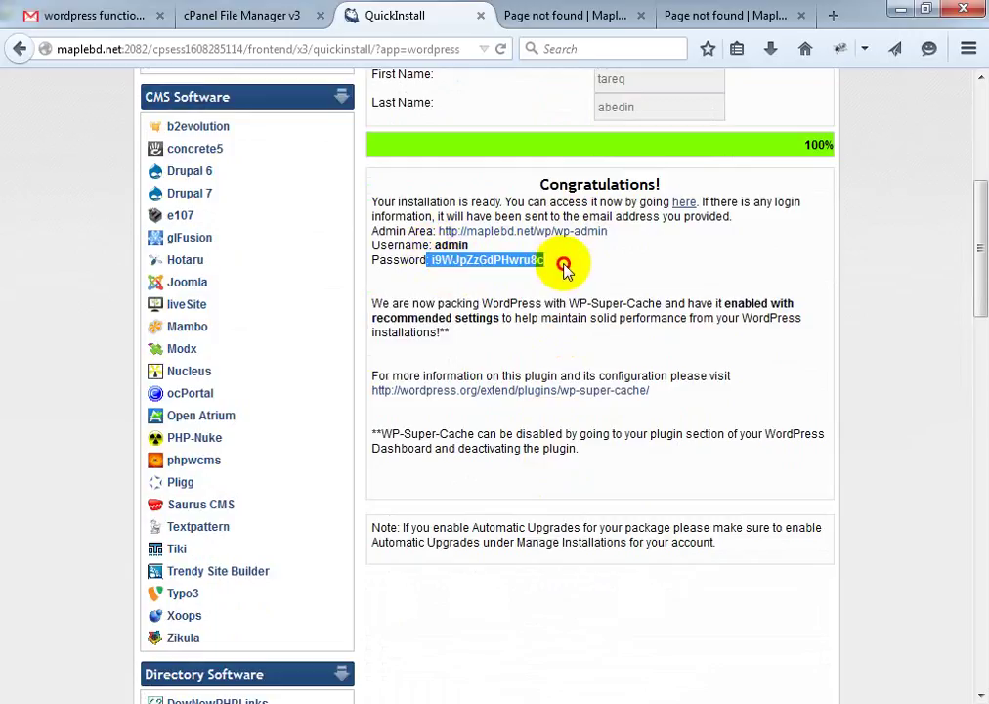
left_click_drag(547, 261, 431, 260)
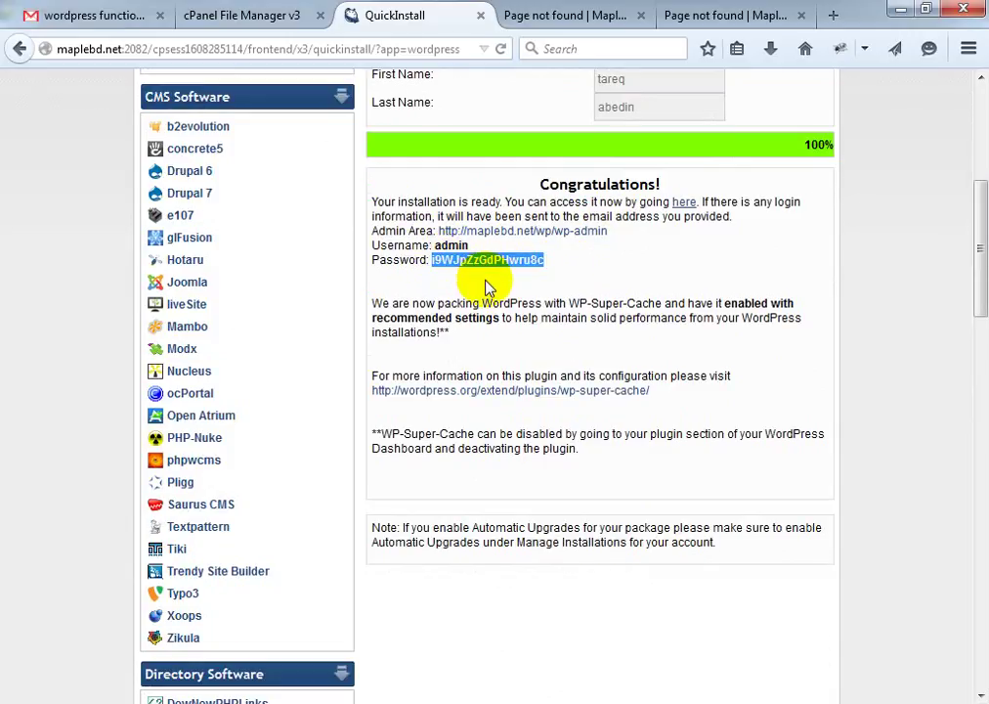
Open the maplebd.net/wp/wp-admin login page
left_click(606, 15)
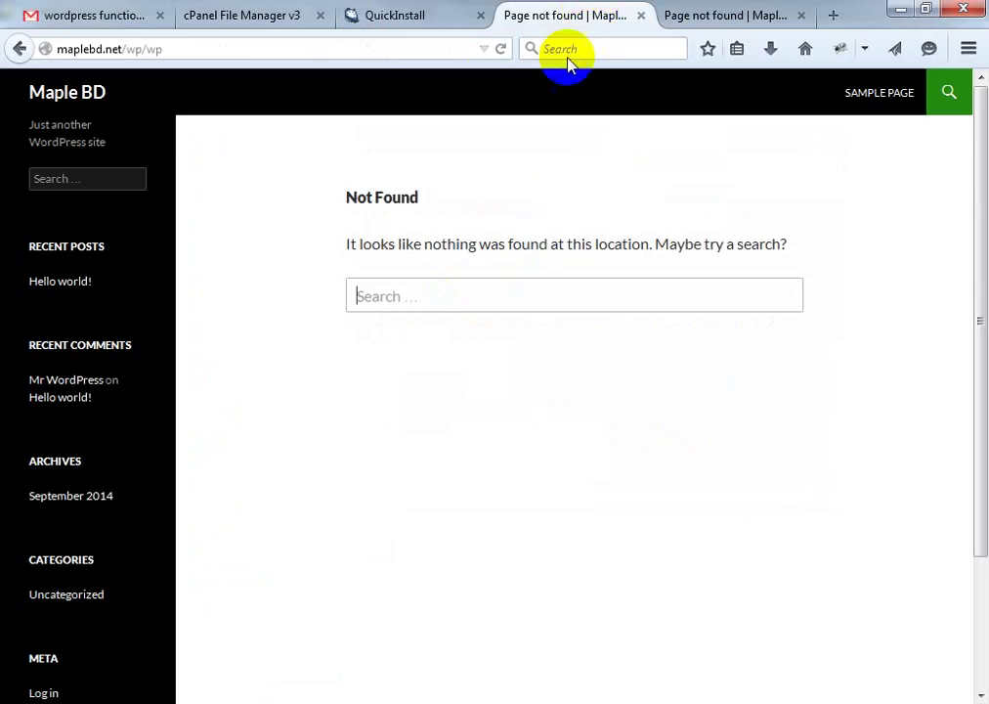
left_click(262, 43)
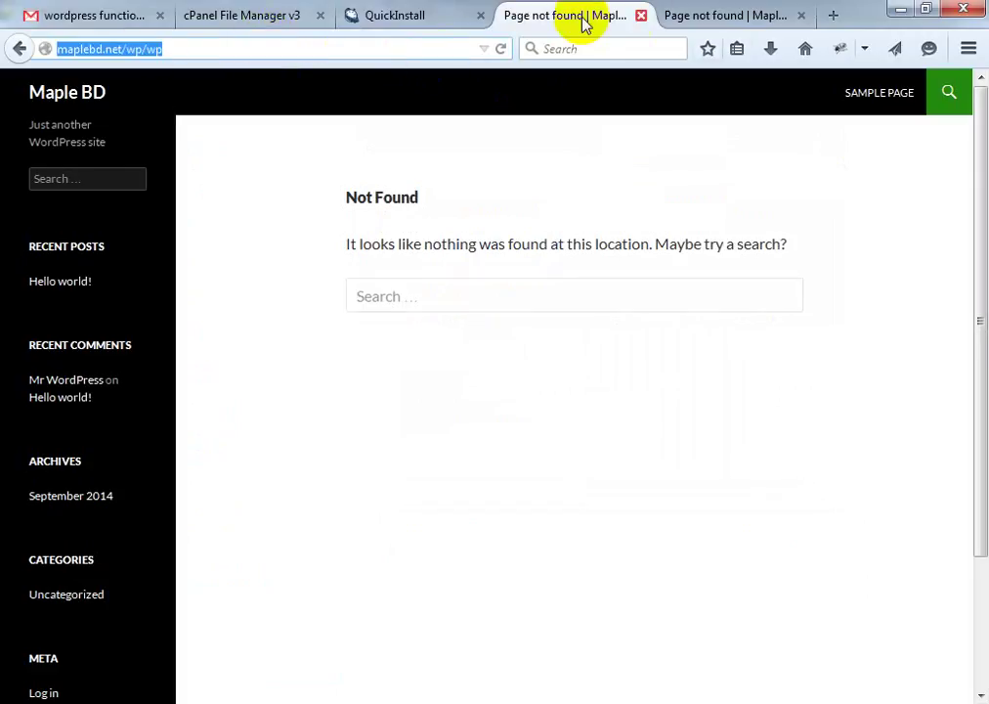
left_click(410, 12)
left_click(570, 16)
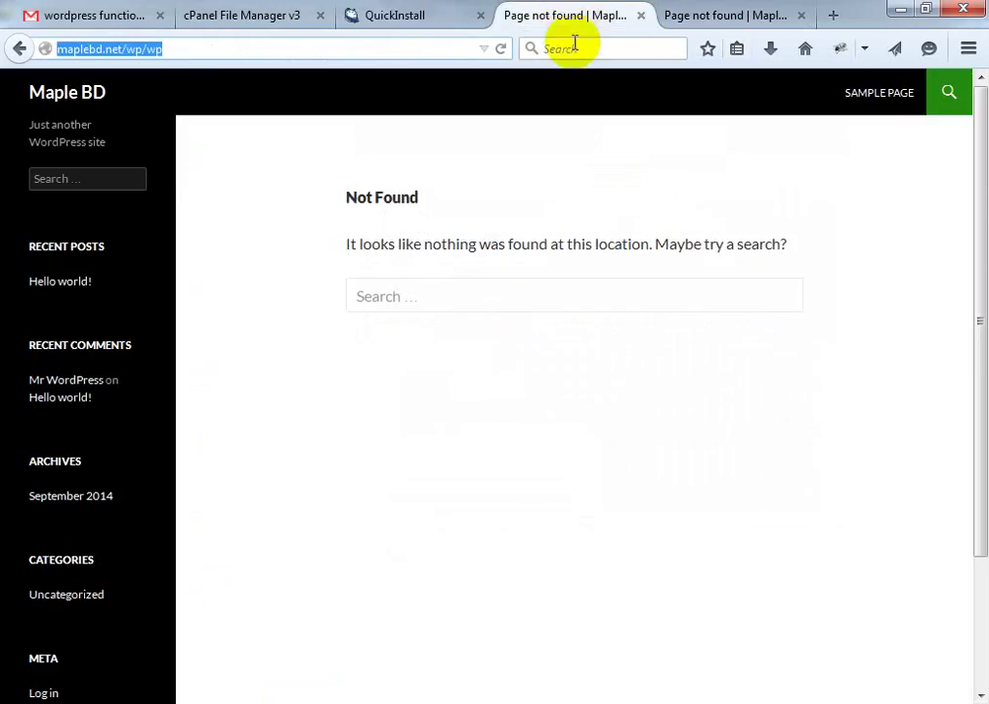
left_click(281, 50)
type("/")
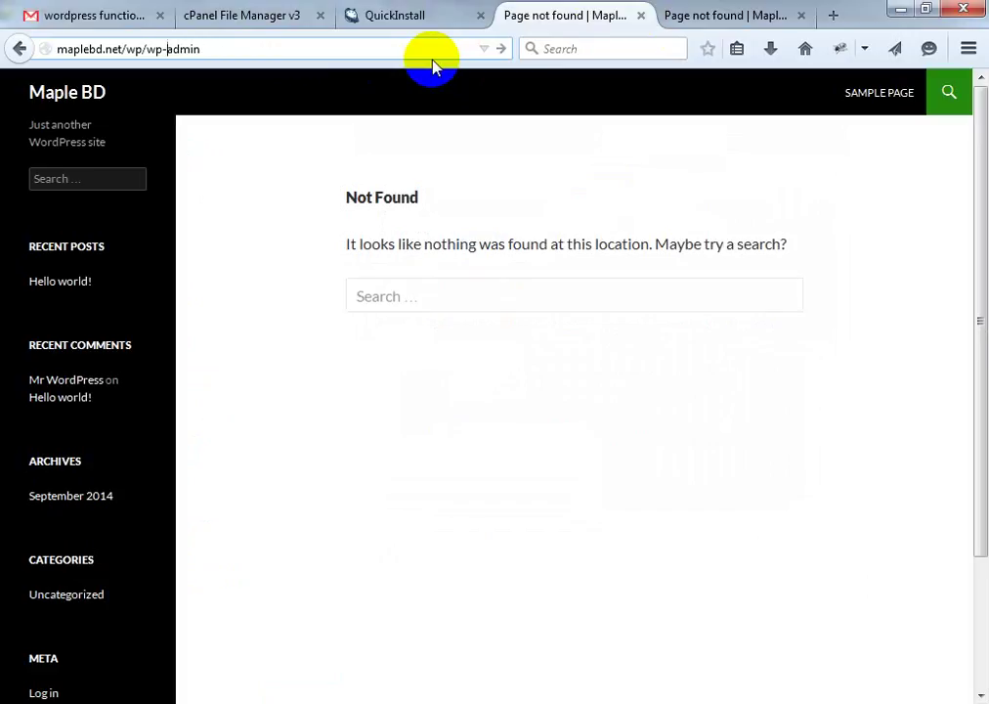
key("Return")
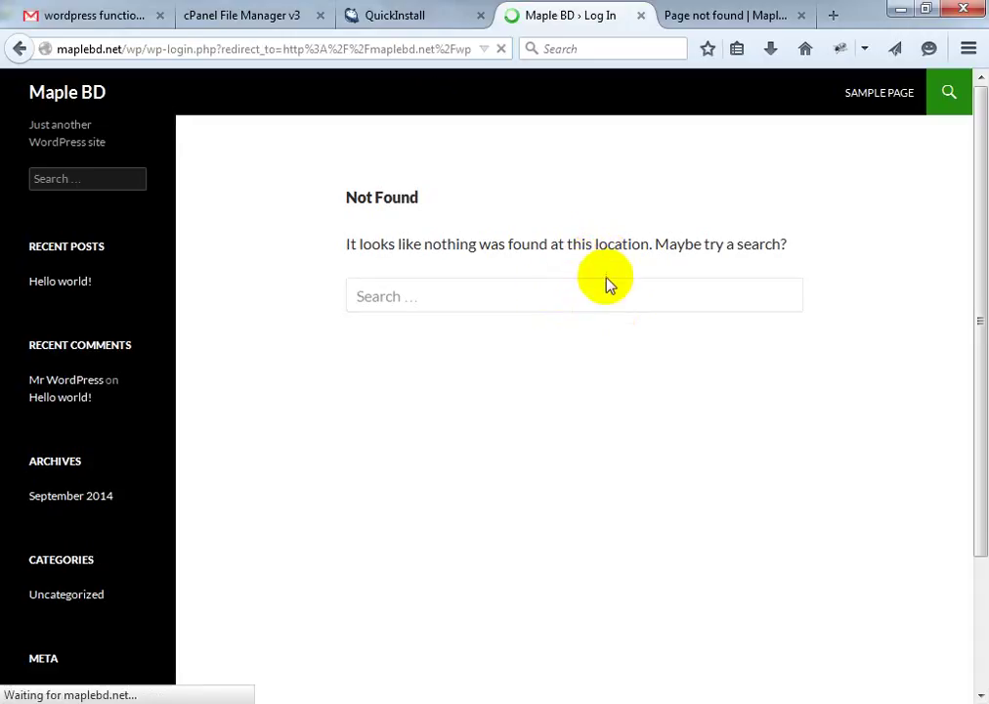
Log in with the admin username and the pasted generated password
type("admin")
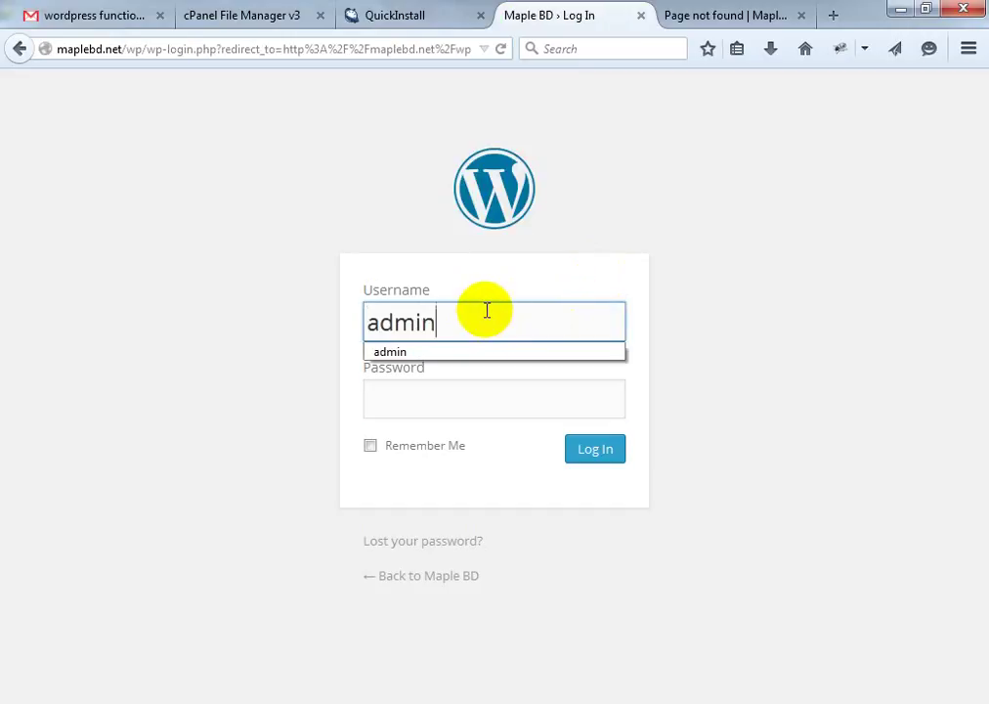
key("Tab")
key("ctrl+v")
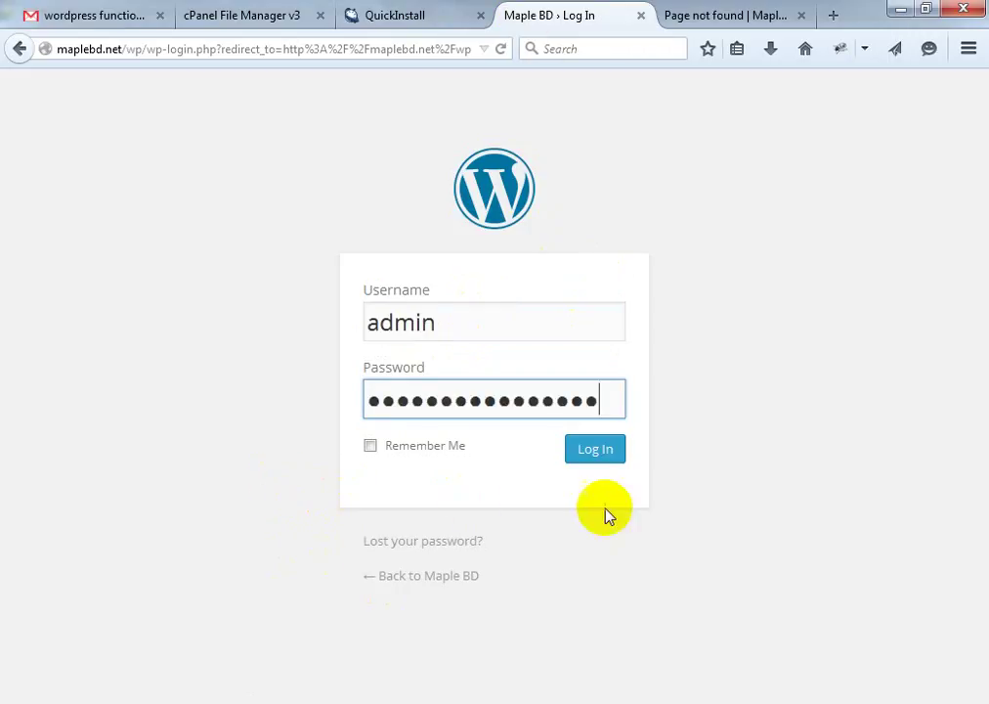
left_click(610, 451)
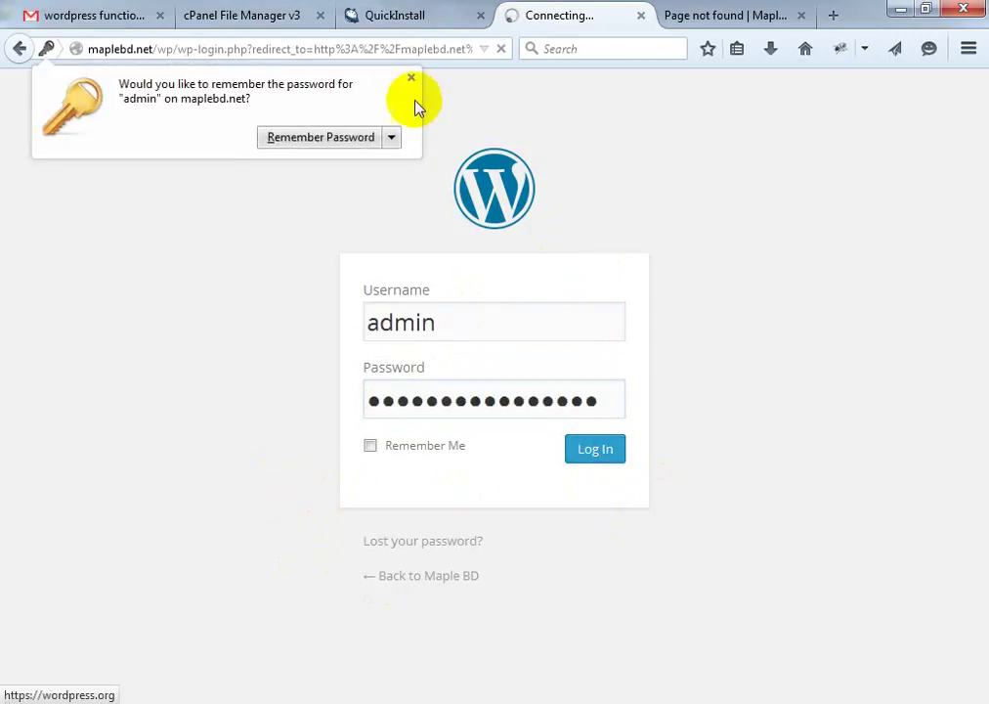
Dismiss Firefox's save-password offer and clear the password selection on the QuickInstall page
left_click(411, 78)
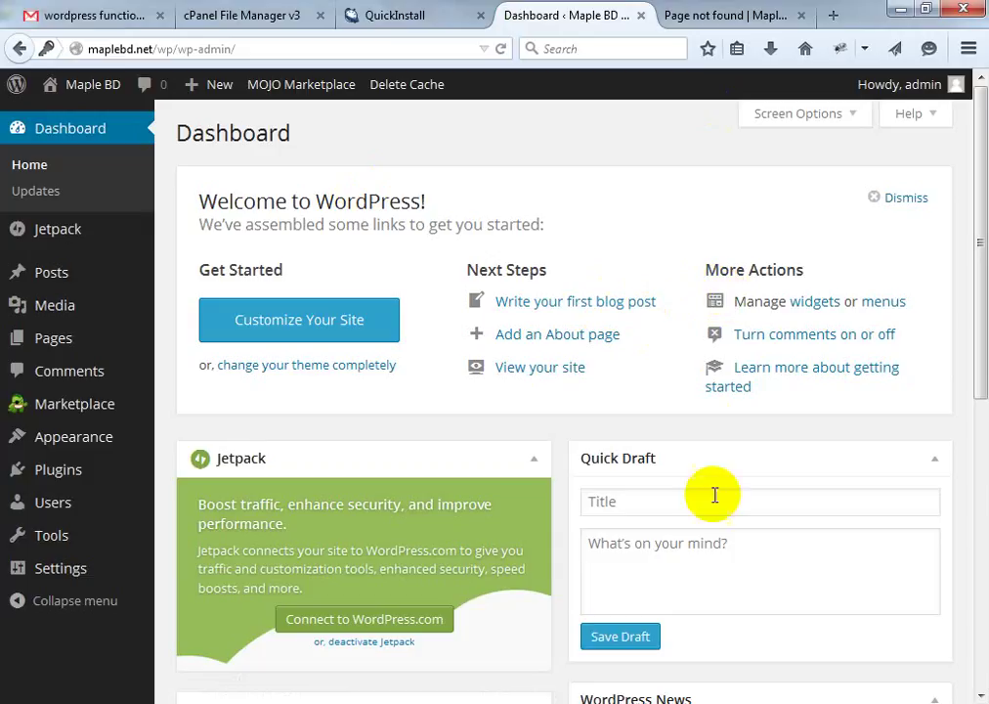
left_click(161, 49)
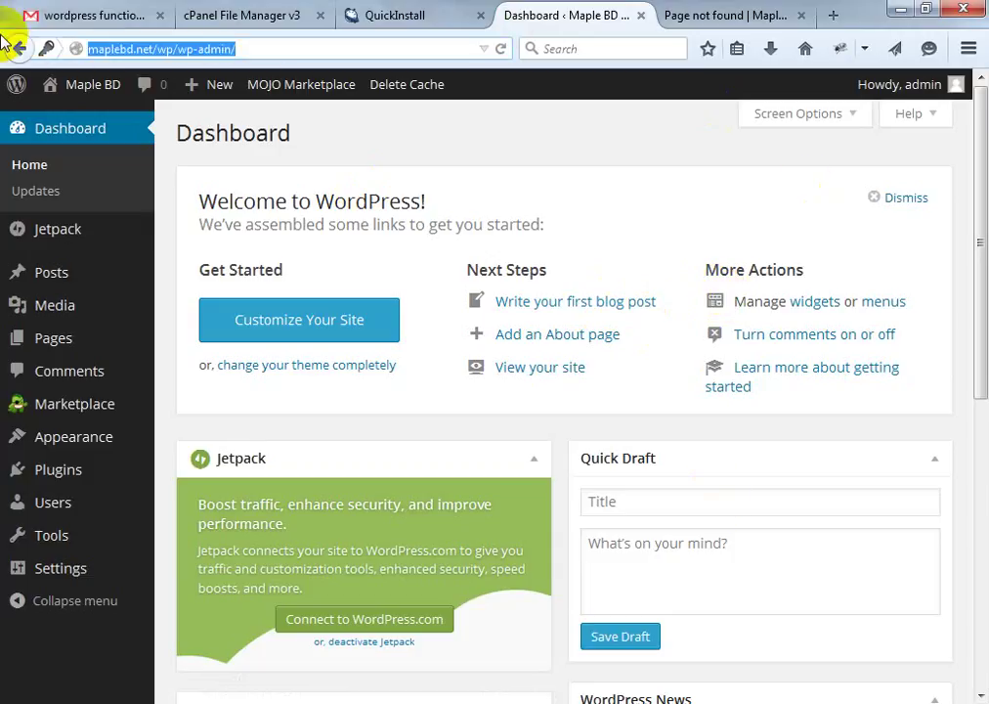
left_click(396, 29)
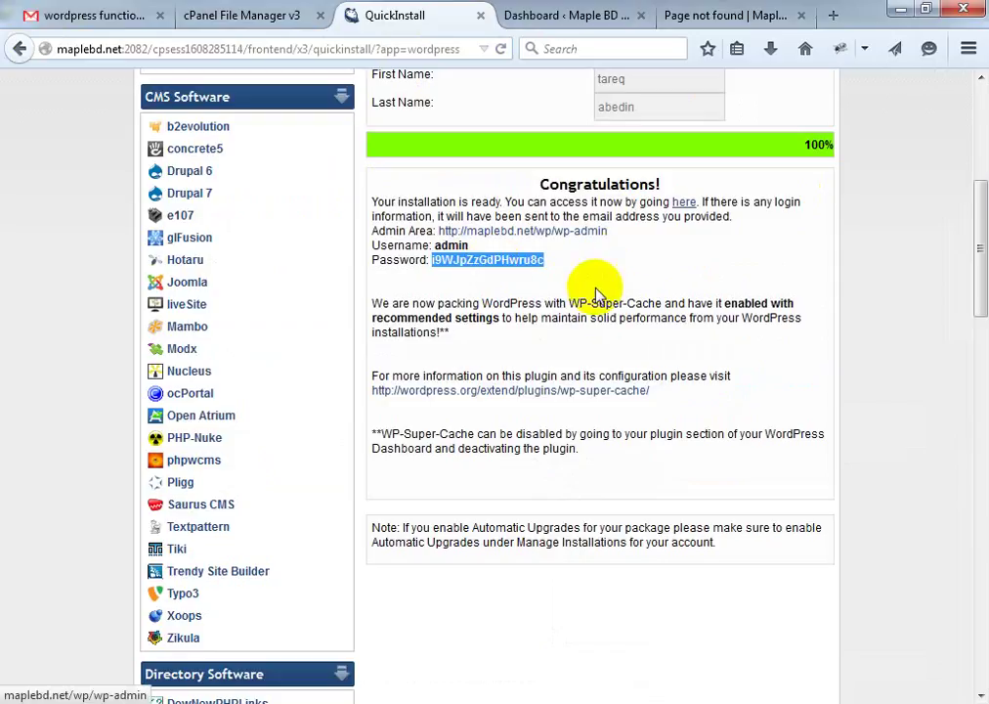
left_click(921, 260)
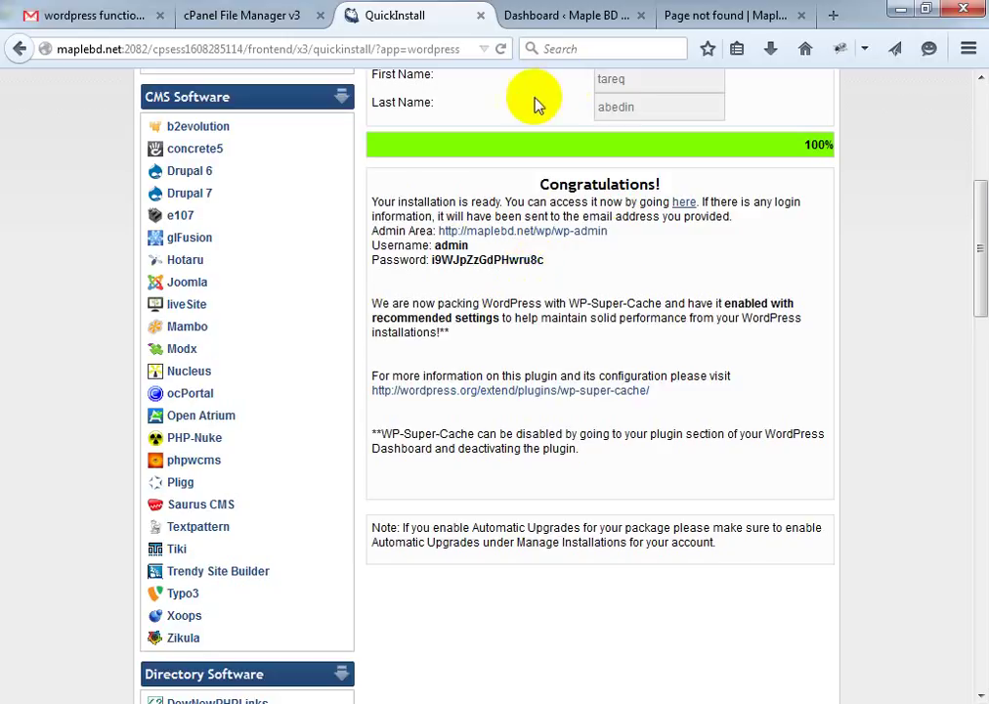
Go back to the WordPress dashboard and open Appearance > Themes
left_click(562, 16)
left_click(738, 14)
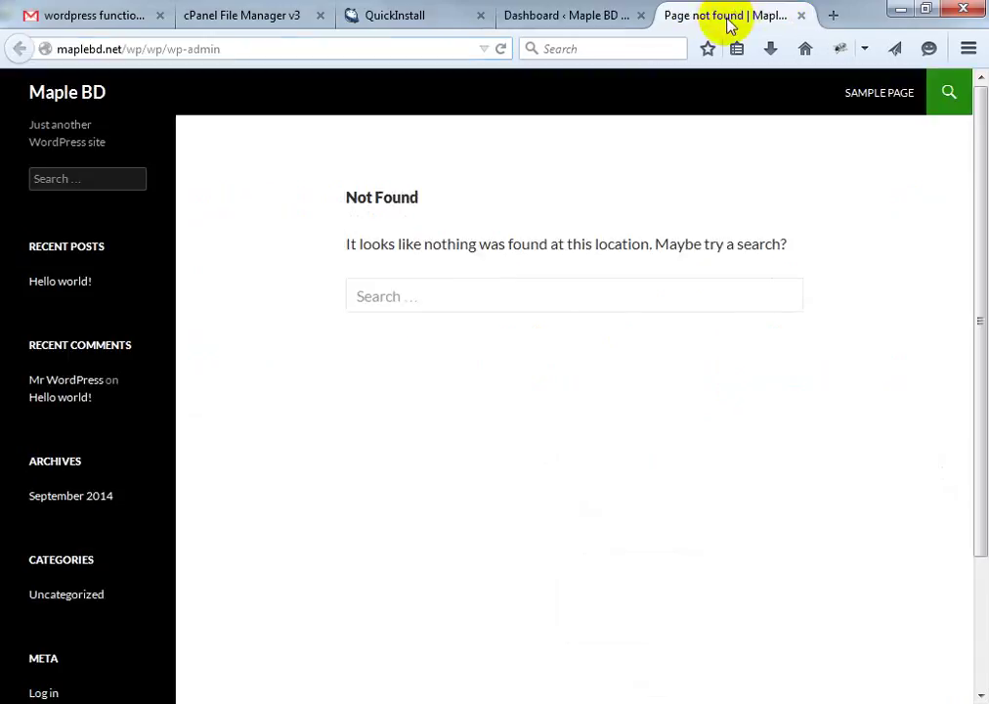
left_click(567, 17)
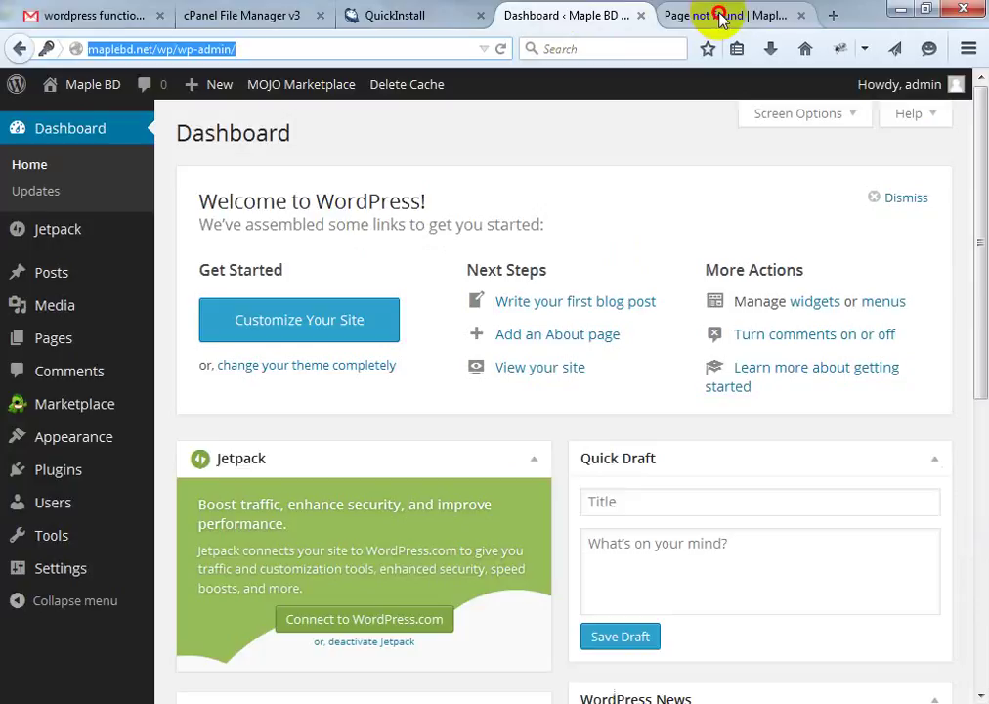
left_click(689, 14)
left_click(581, 19)
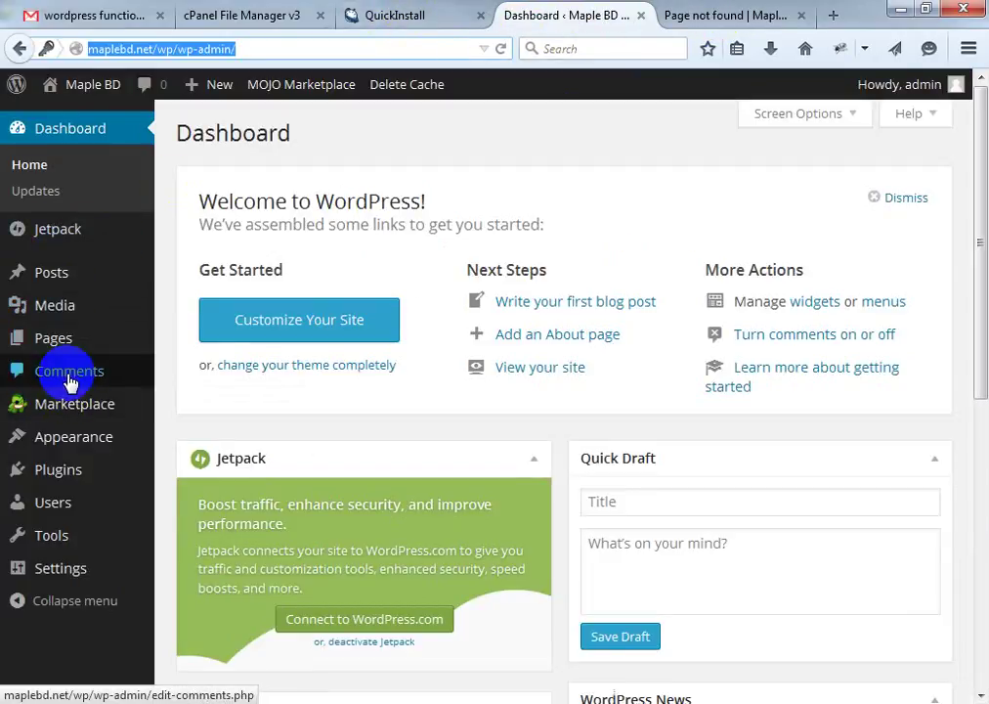
mouse_move(136, 439)
left_click(189, 442)
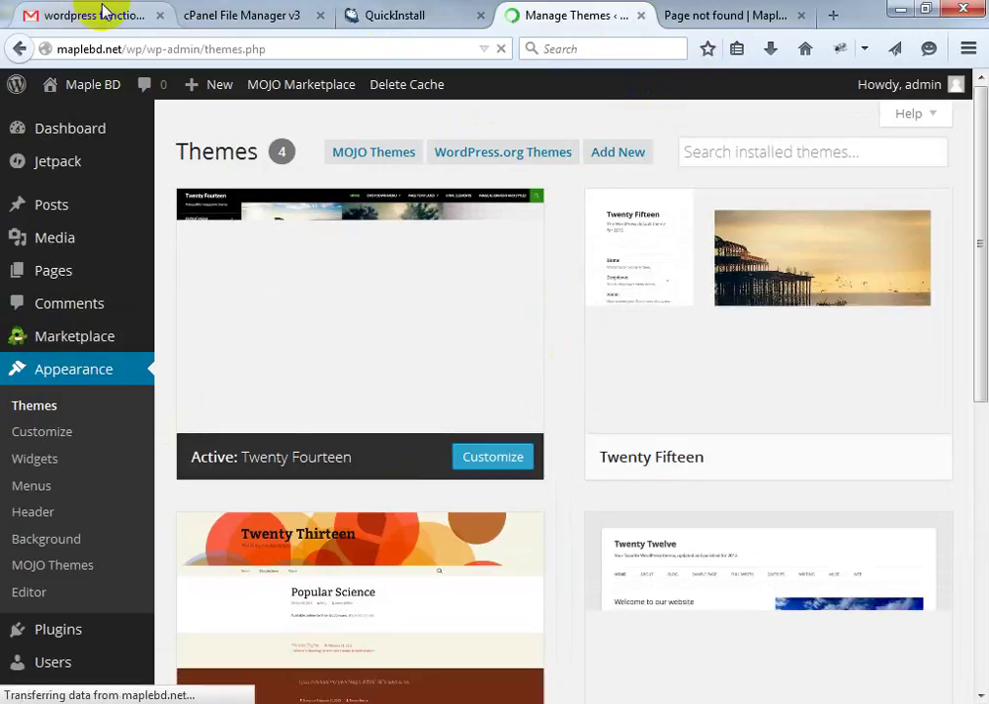
Reload Themes, then use Add New > Upload Theme and open the file chooser for a theme .zip
left_click(265, 546)
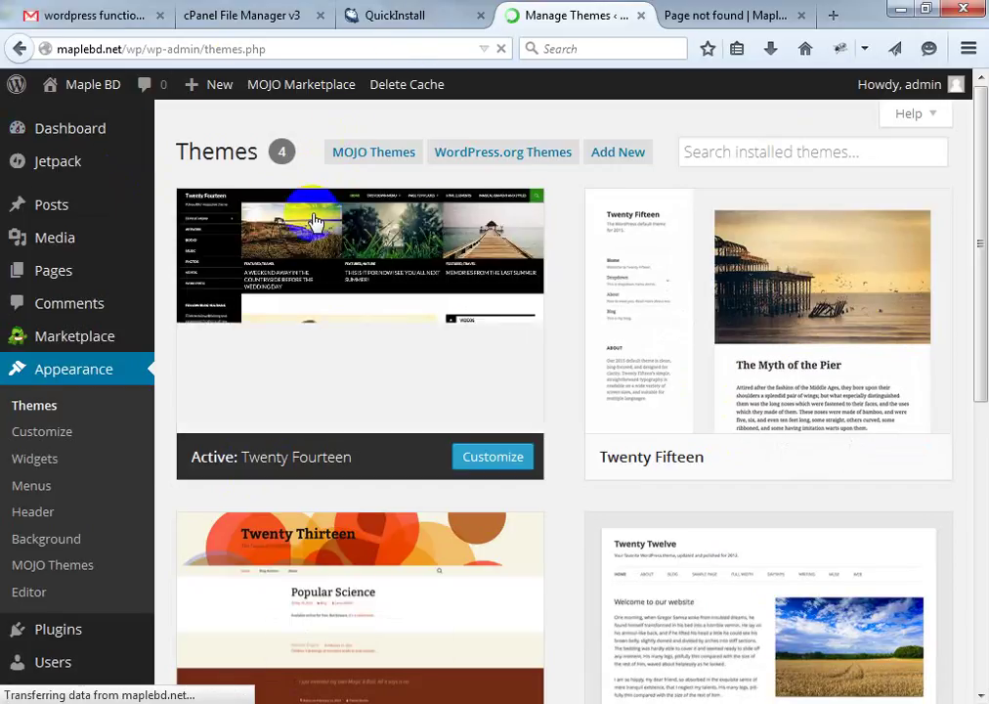
left_click(37, 405)
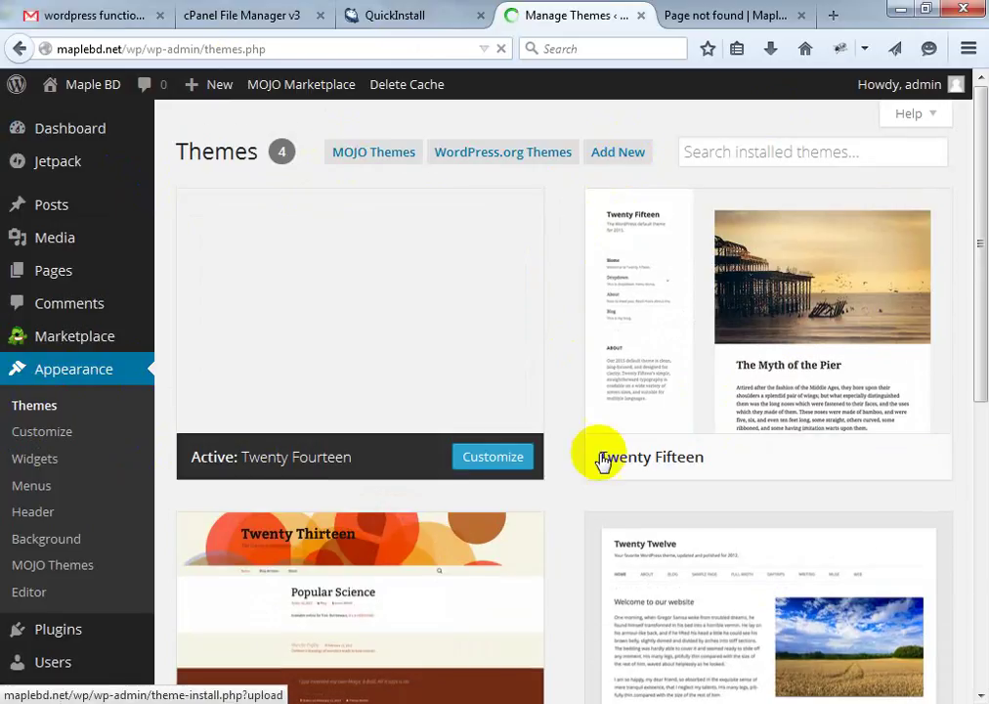
left_click(624, 155)
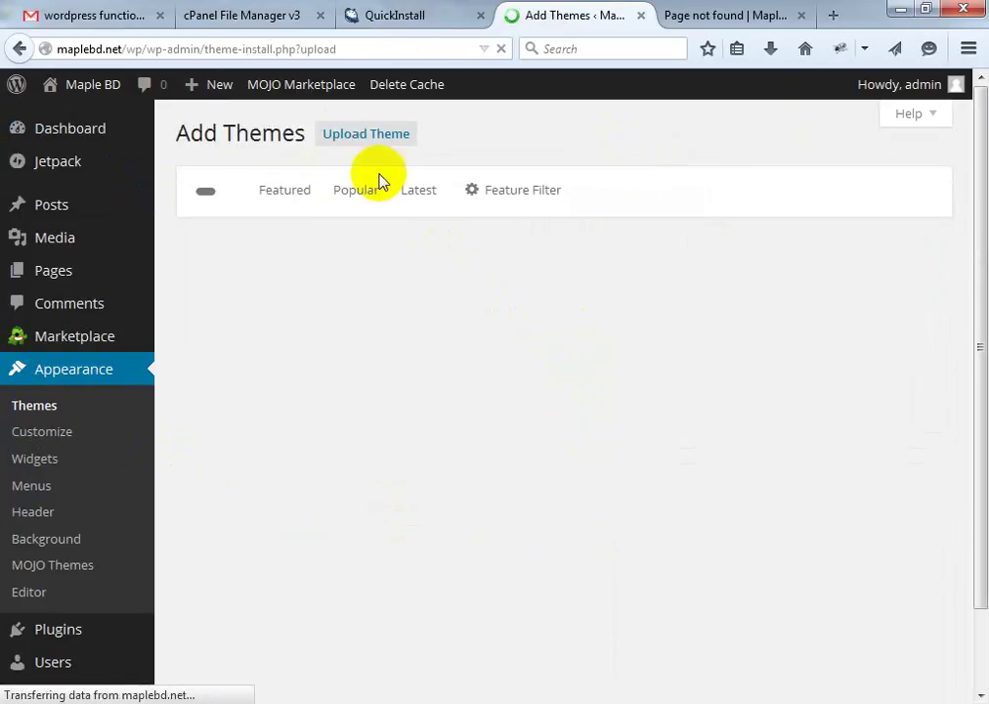
left_click(358, 136)
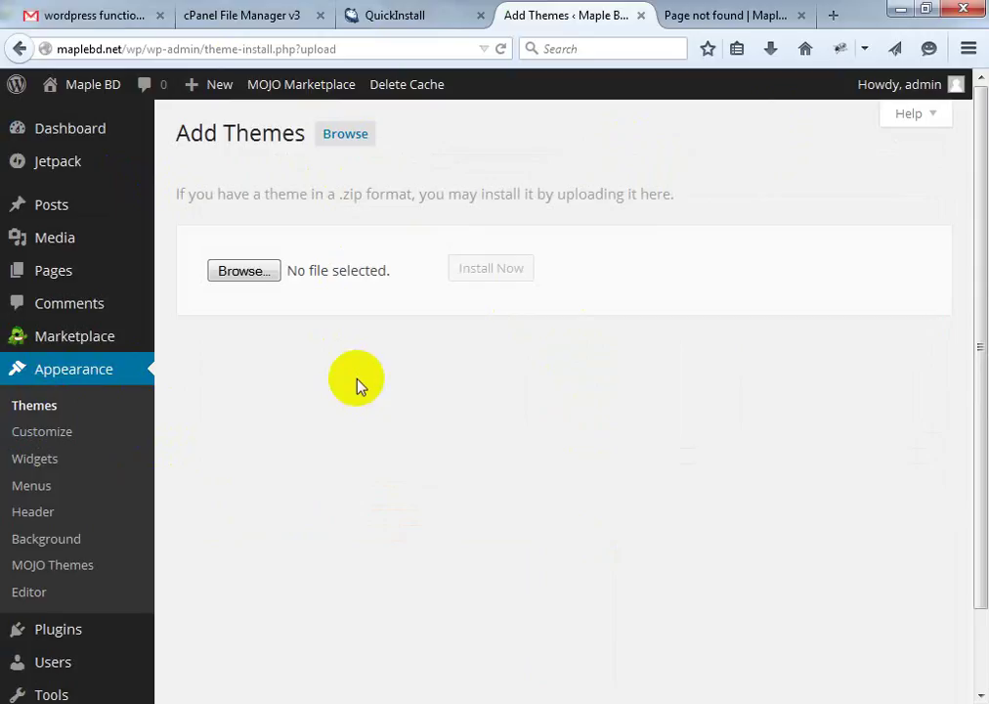
left_click(252, 274)
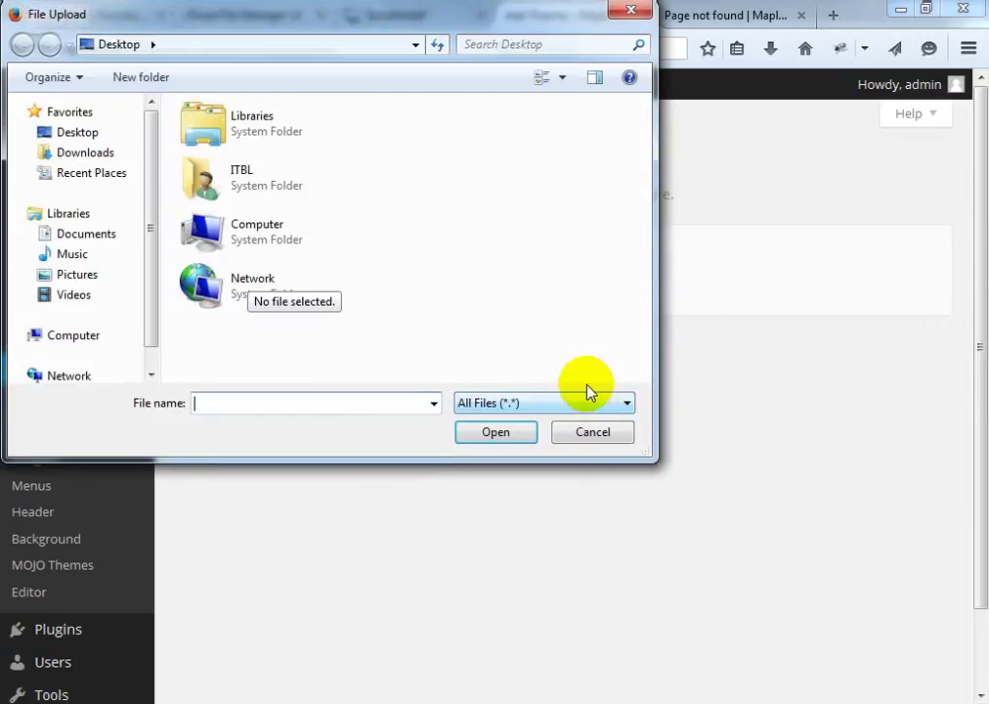
Cancel File Upload and minimize Firefox, Notepad++, both Explorer windows, Chrome and Photoshop
left_click(600, 435)
left_click(900, 9)
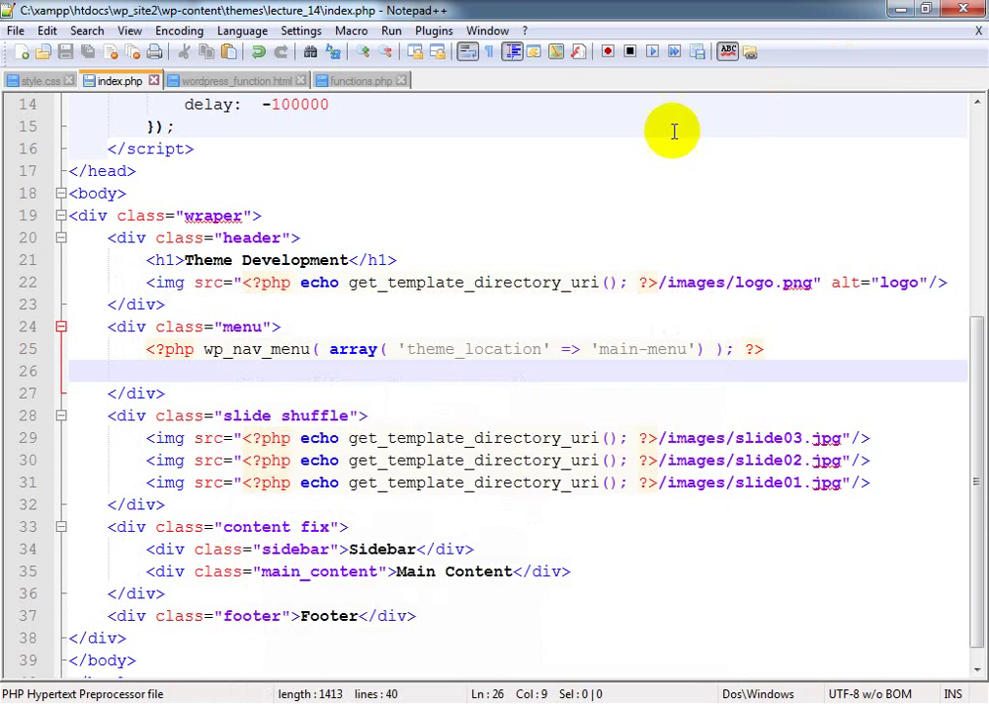
left_click(900, 9)
left_click(897, 8)
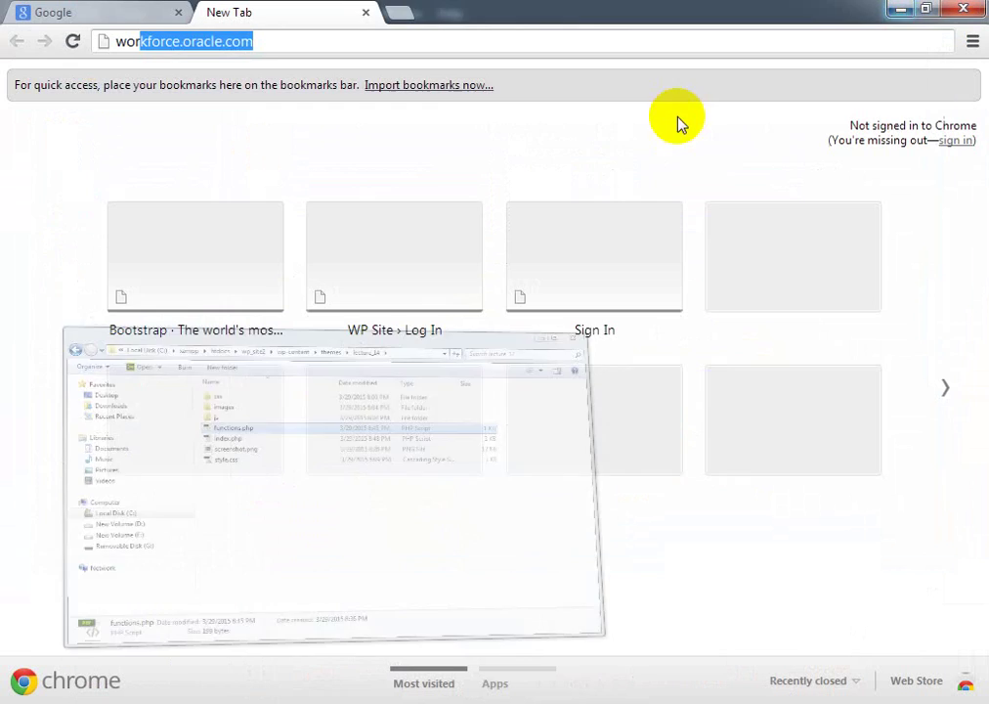
left_click(899, 9)
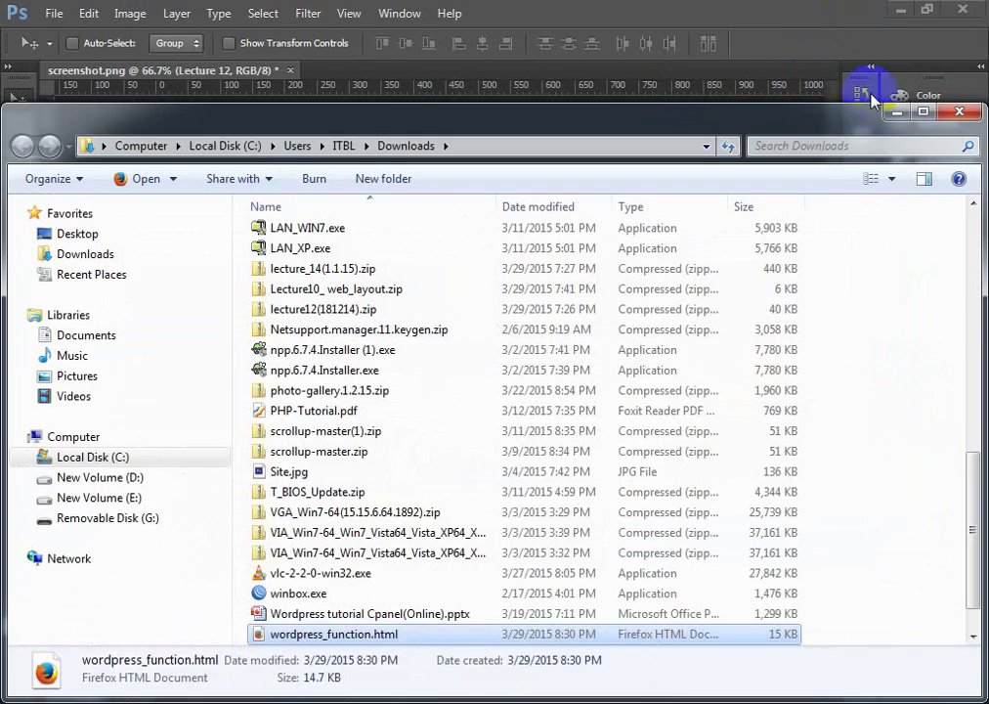
left_click(896, 115)
left_click(900, 9)
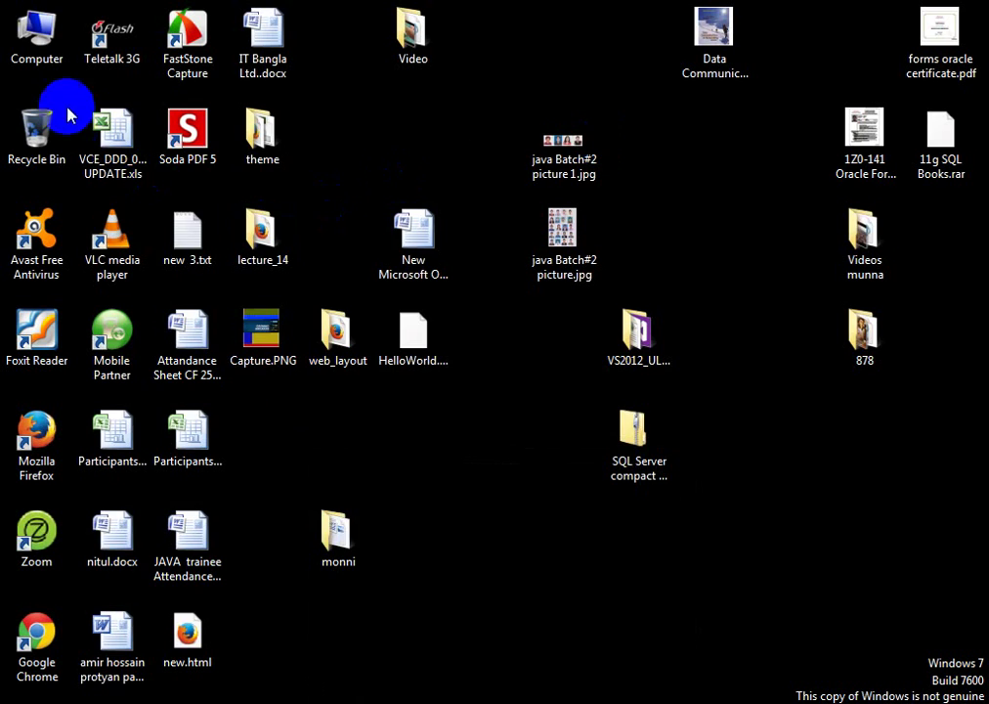
double_click(39, 38)
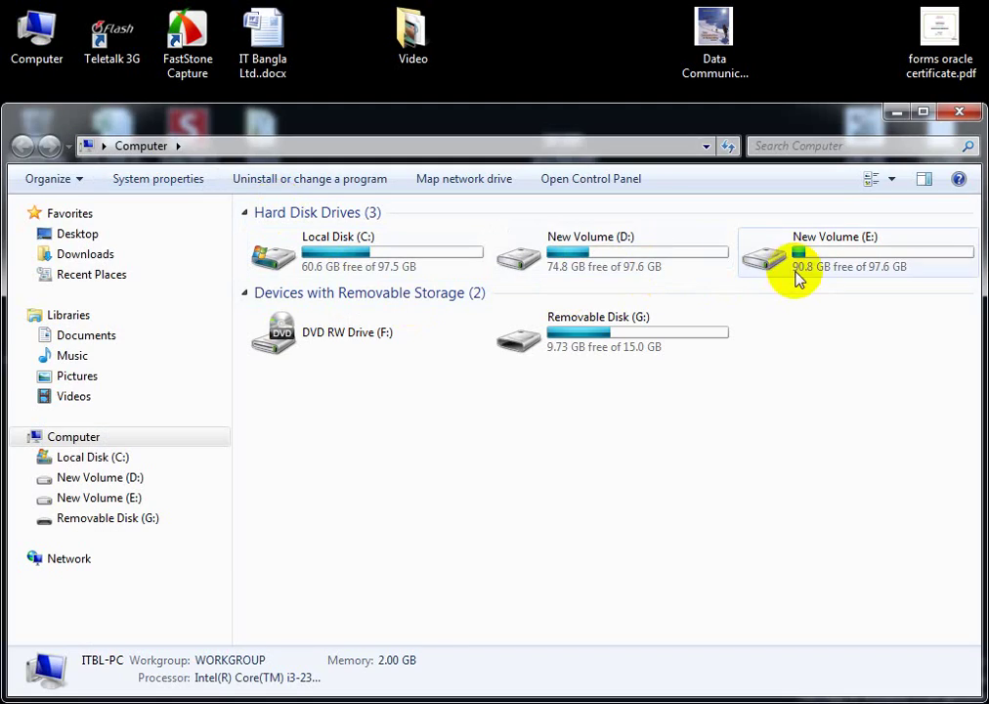
left_click(798, 272)
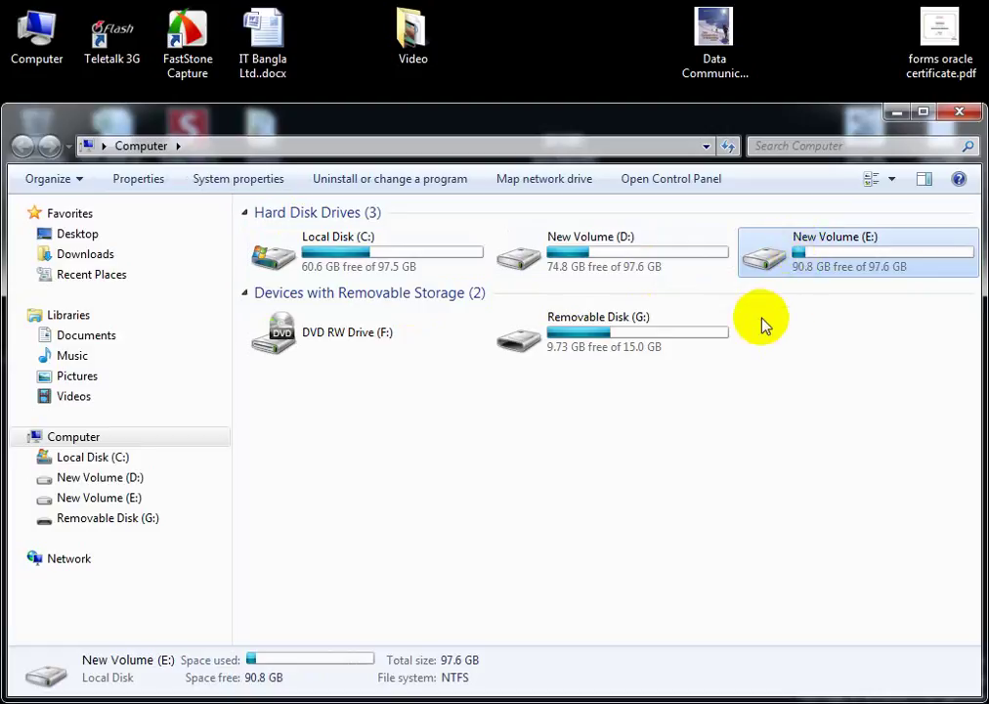
left_click(325, 244)
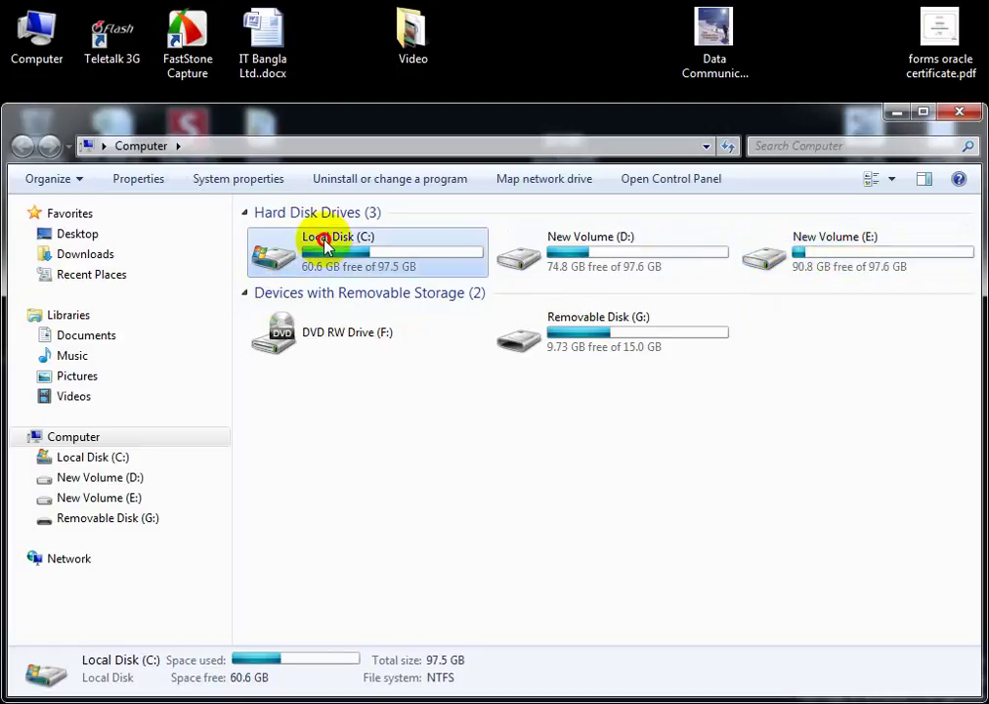
double_click(325, 245)
left_click(286, 360)
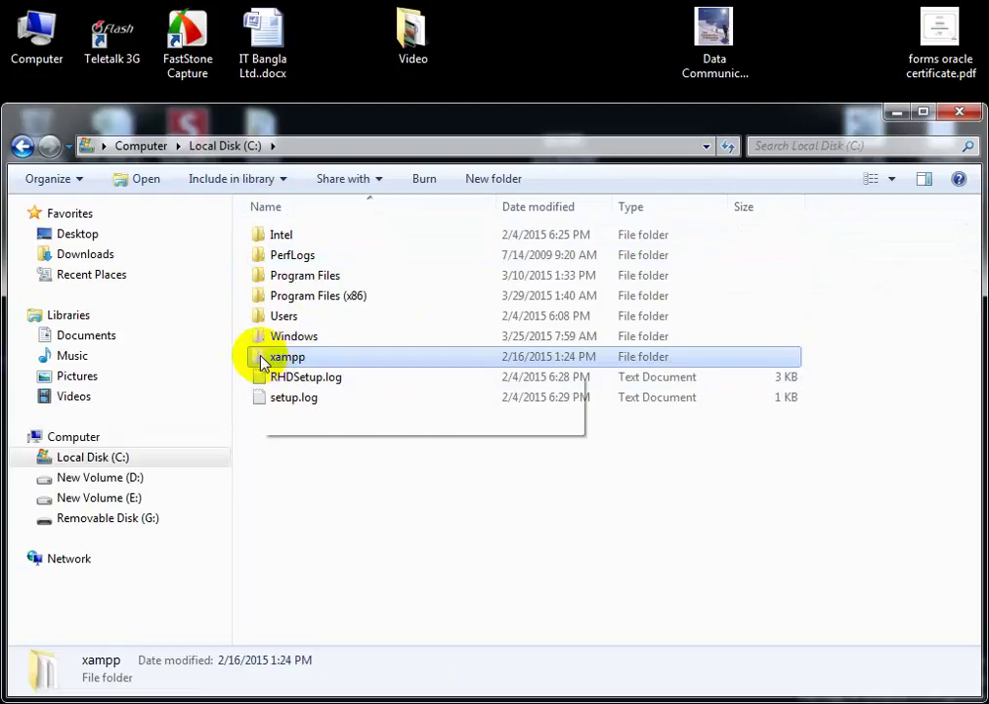
left_click(305, 297)
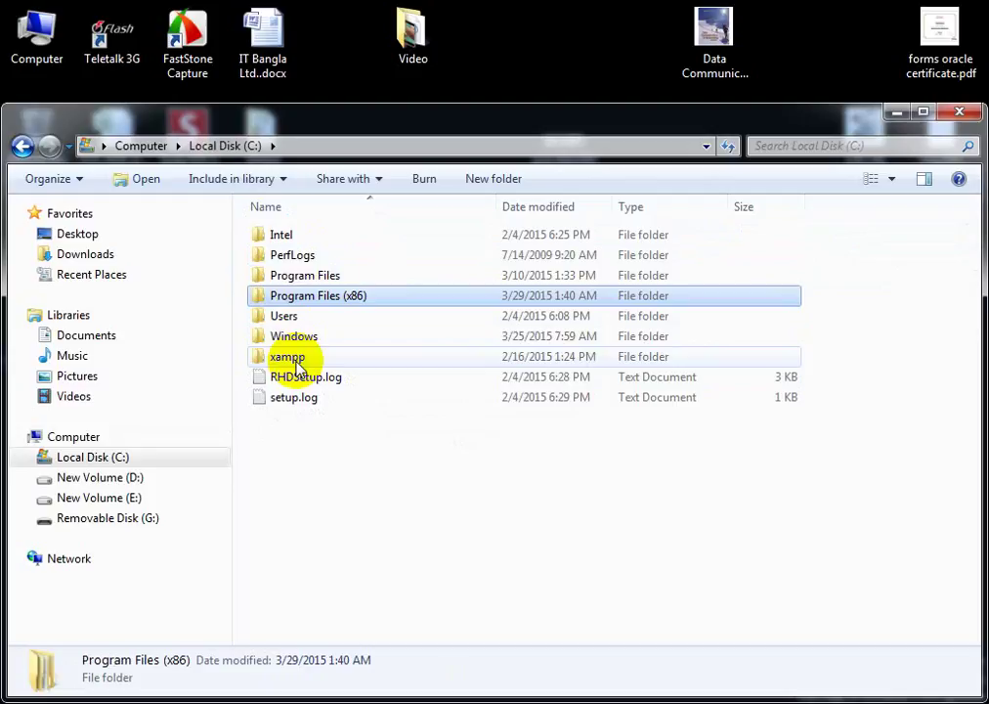
left_click(293, 358)
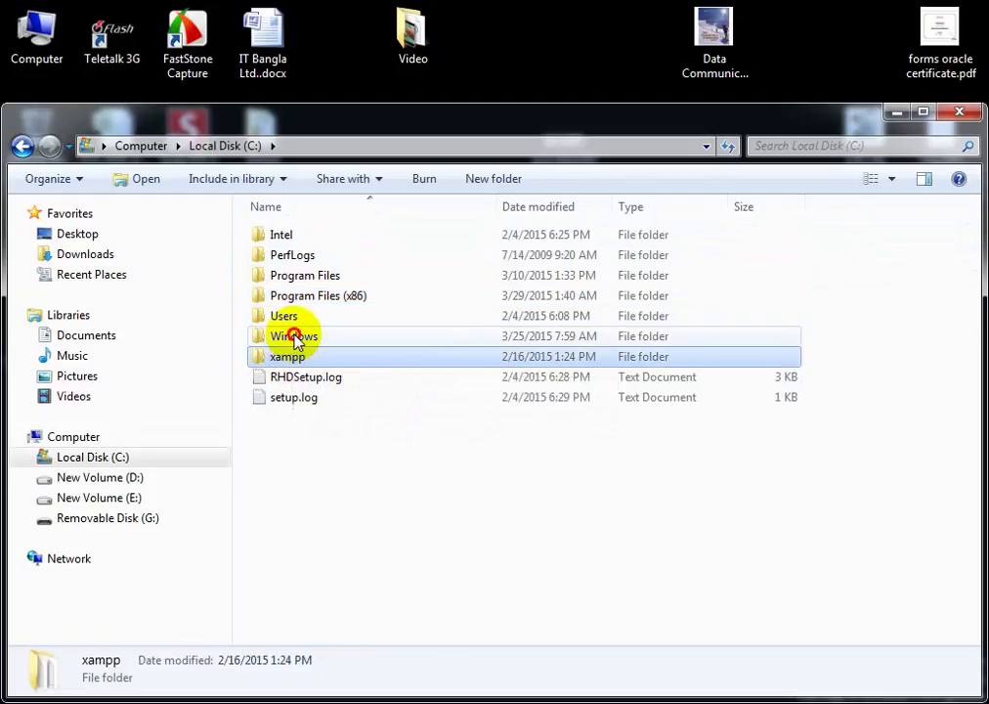
left_click(294, 337)
left_click(303, 359)
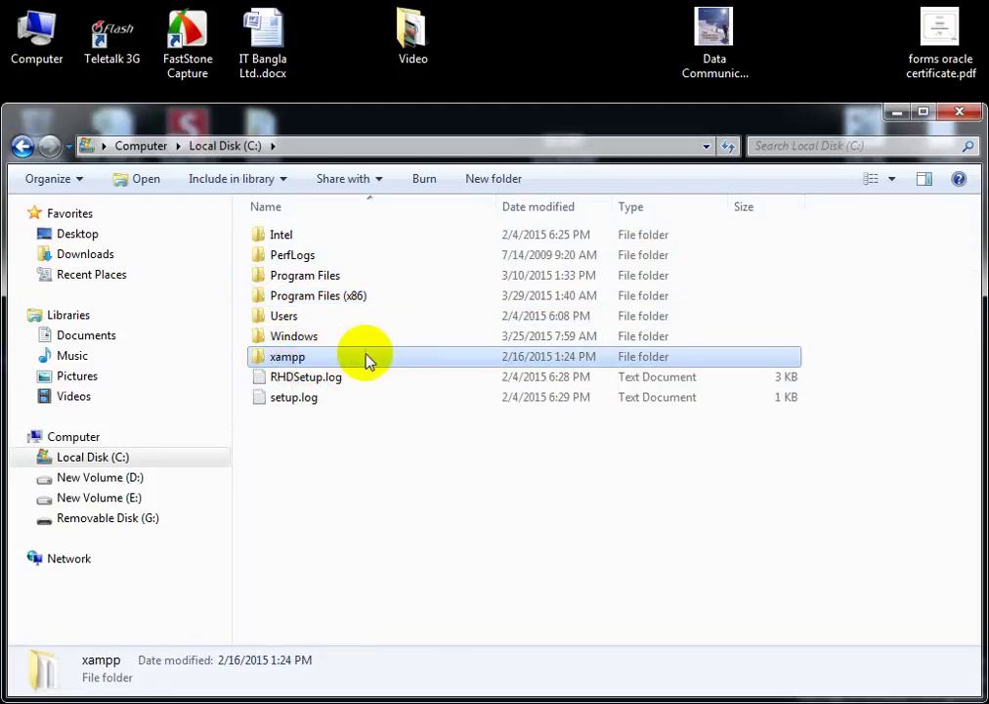
left_click(514, 461)
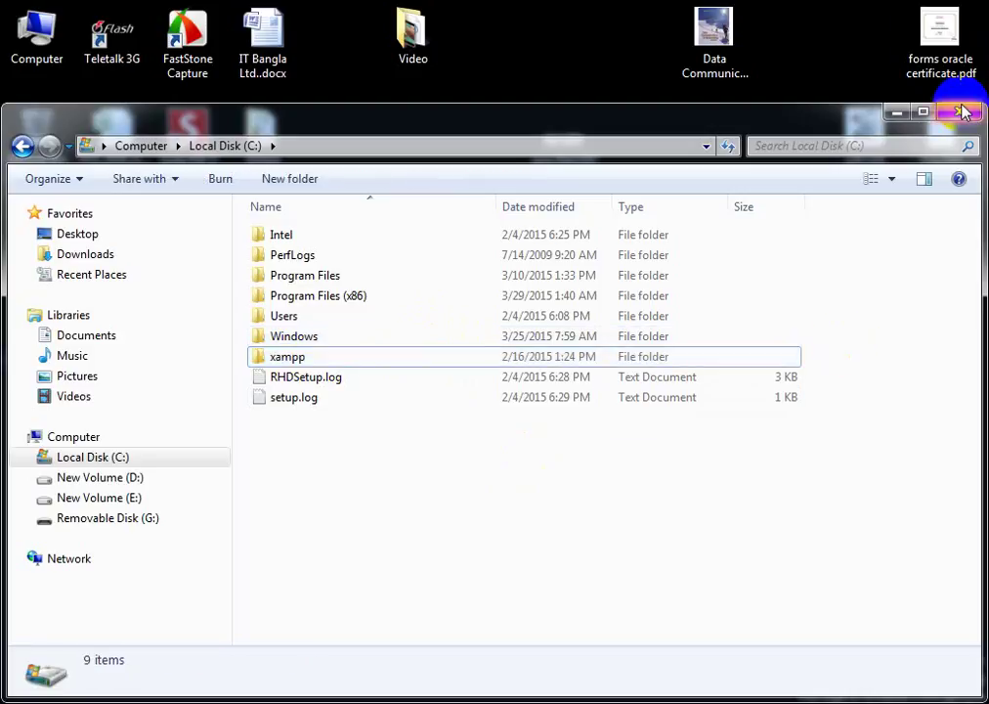